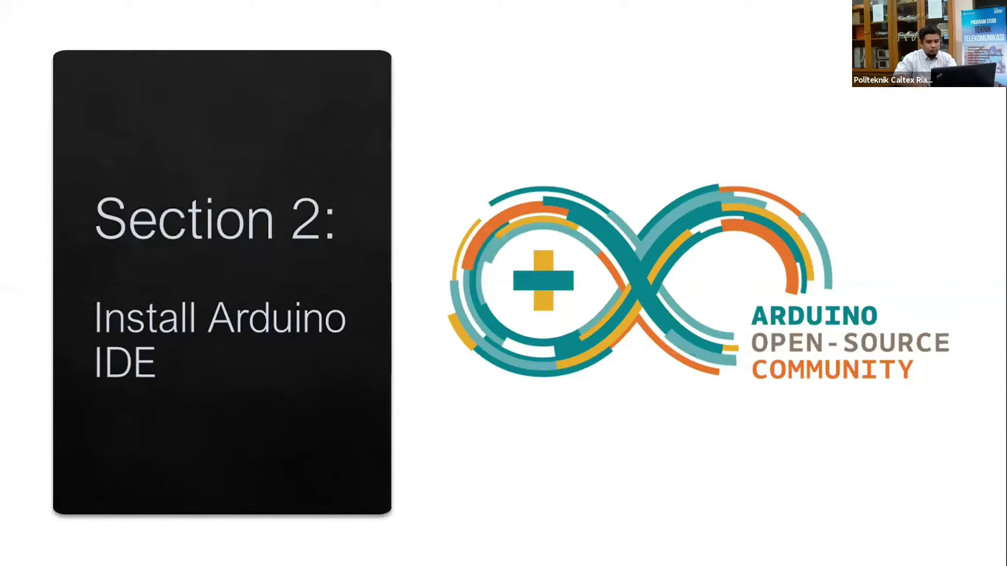
Advance to the Arduino IDE installation slide and open the linked Arduino software contribution page with its download options
key(Right)
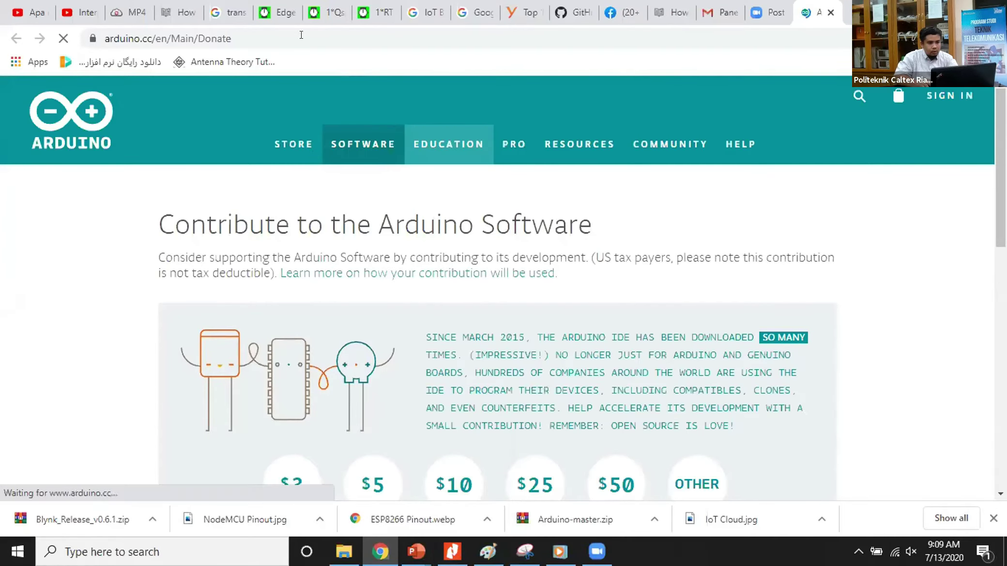
click(301, 34)
scroll(620, 355, down, 5)
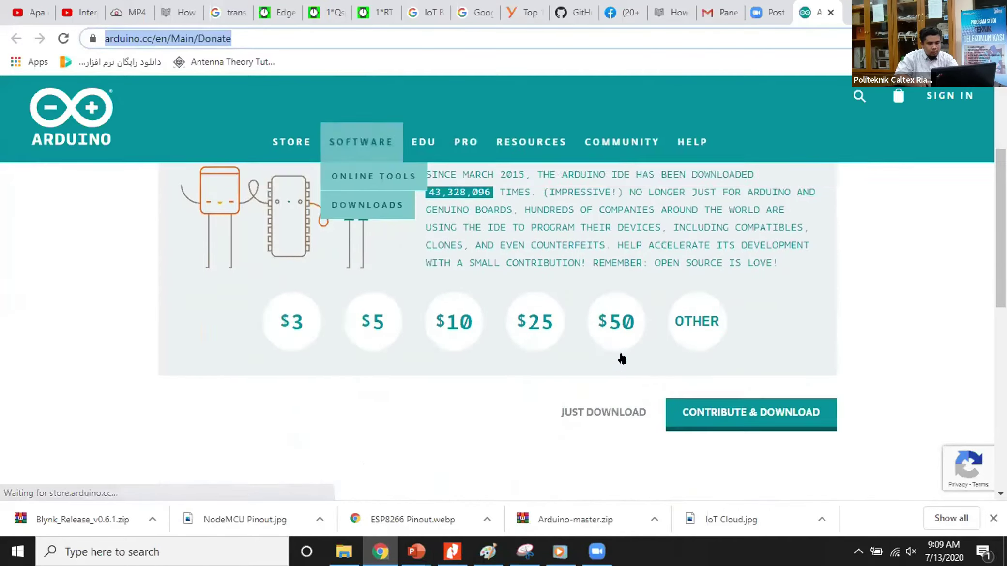
click(638, 441)
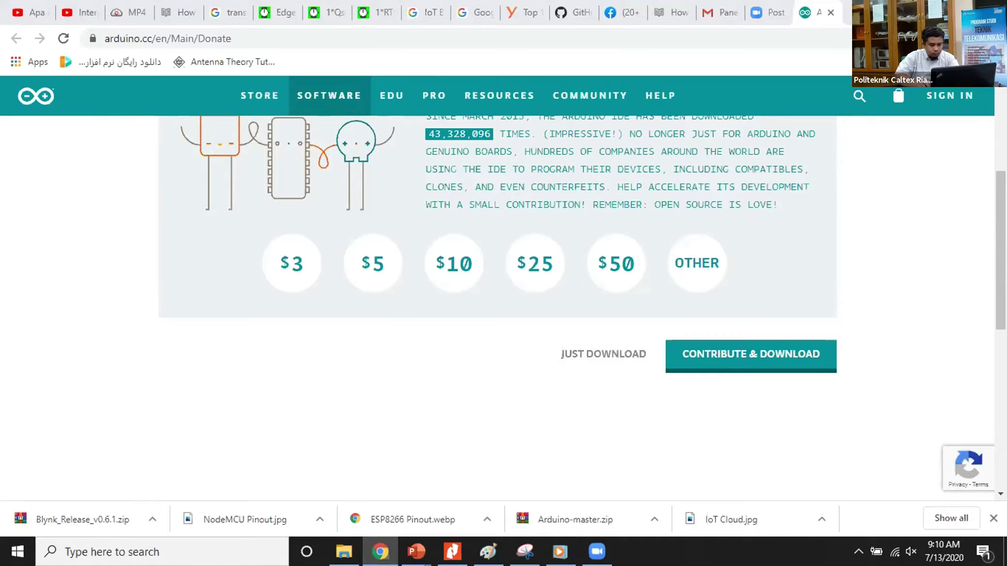
Check the Arduino IDE download link on the PowerPoint installation slide and return to the Arduino page in Chrome
mouse_move(594, 552)
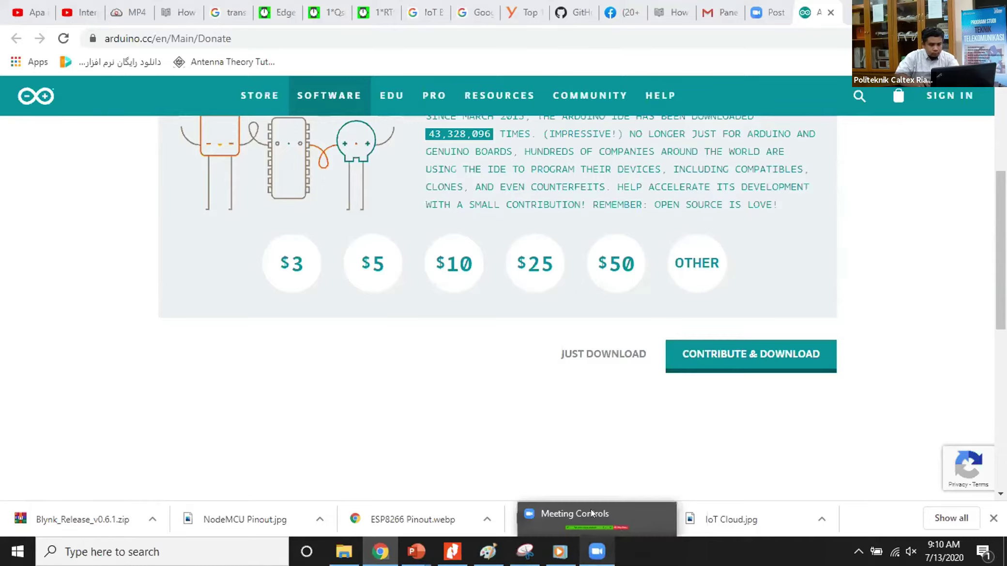
mouse_move(441, 551)
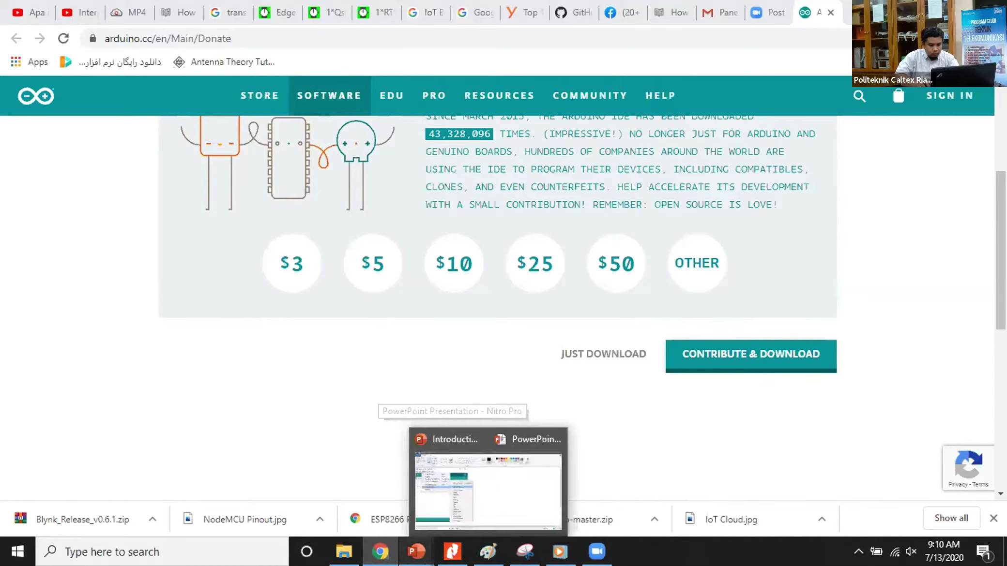
key(alt+Tab)
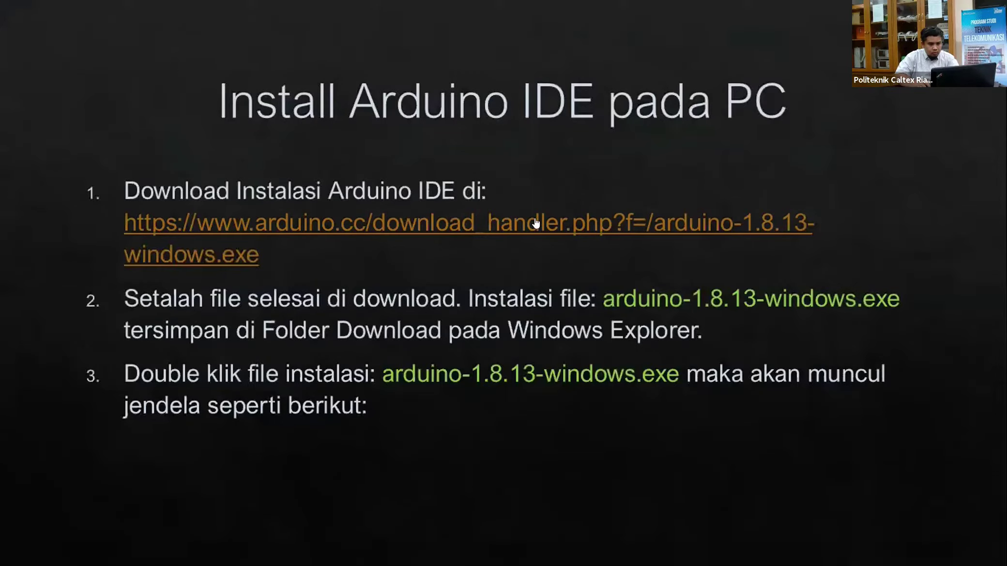
key(alt+Tab)
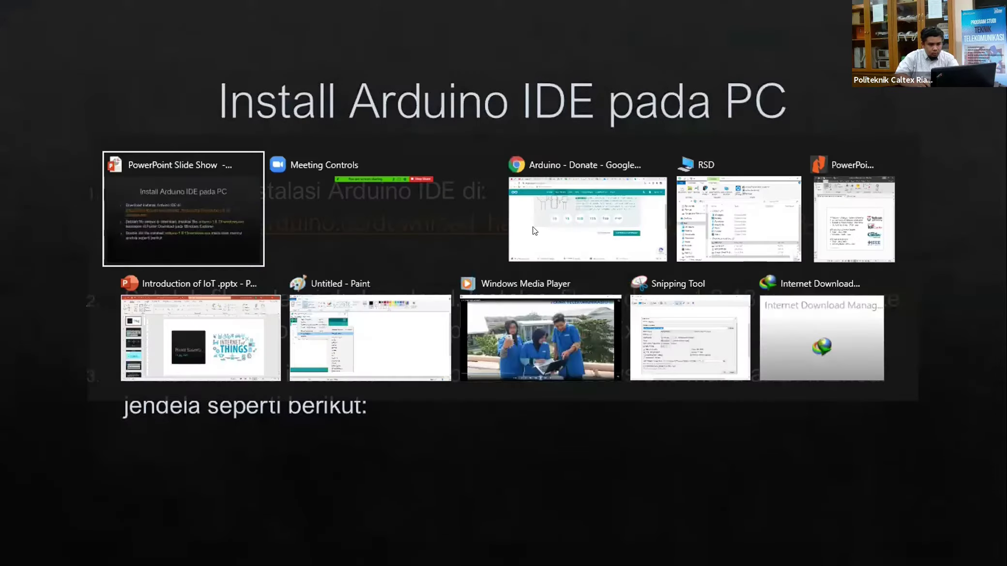
key(Tab)
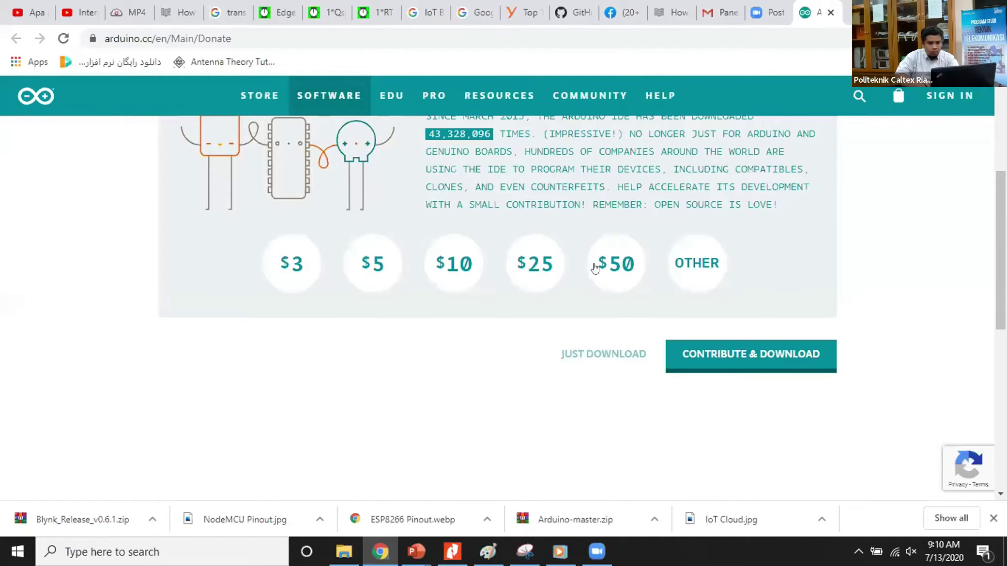
Download the Arduino 1.8.13 Windows installer from the Arduino software page without contributing
scroll(606, 343, up, 4)
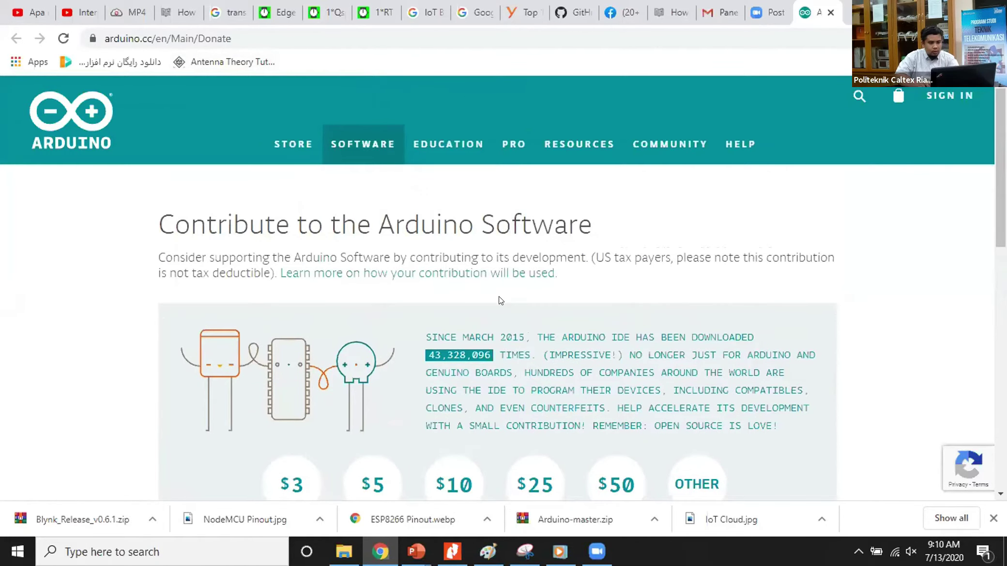
scroll(498, 297, down, 5)
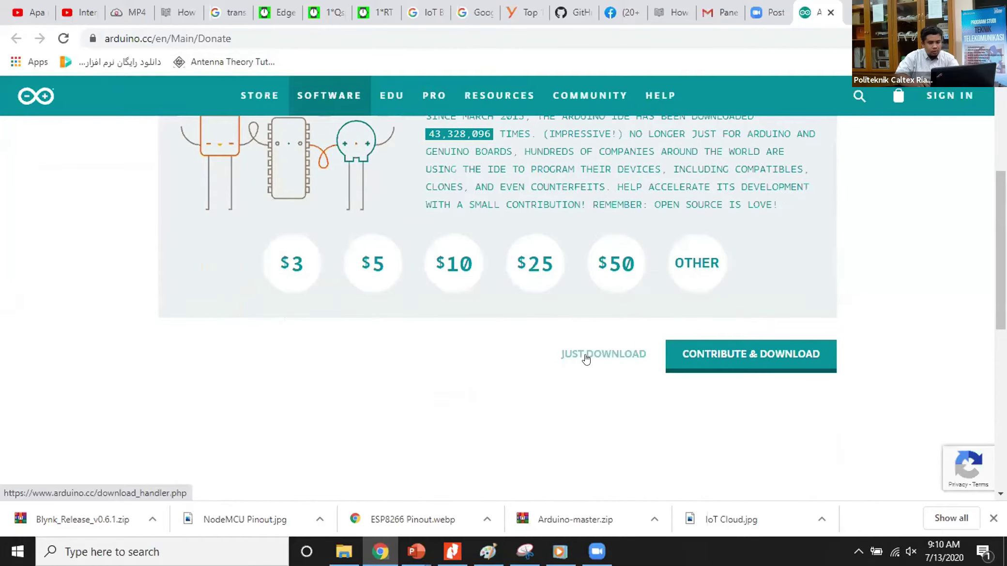
click(584, 356)
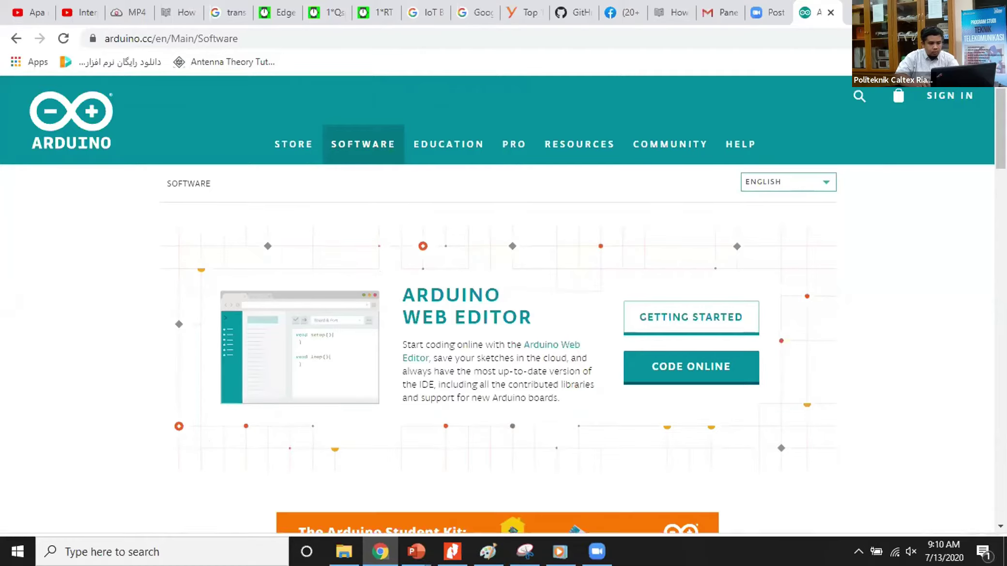
scroll(418, 444, down, 10)
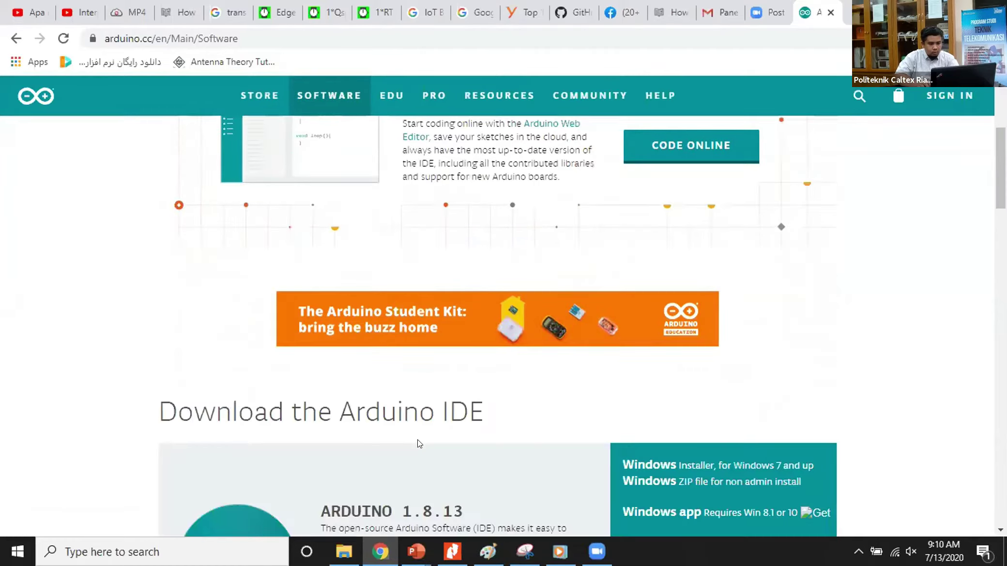
click(632, 171)
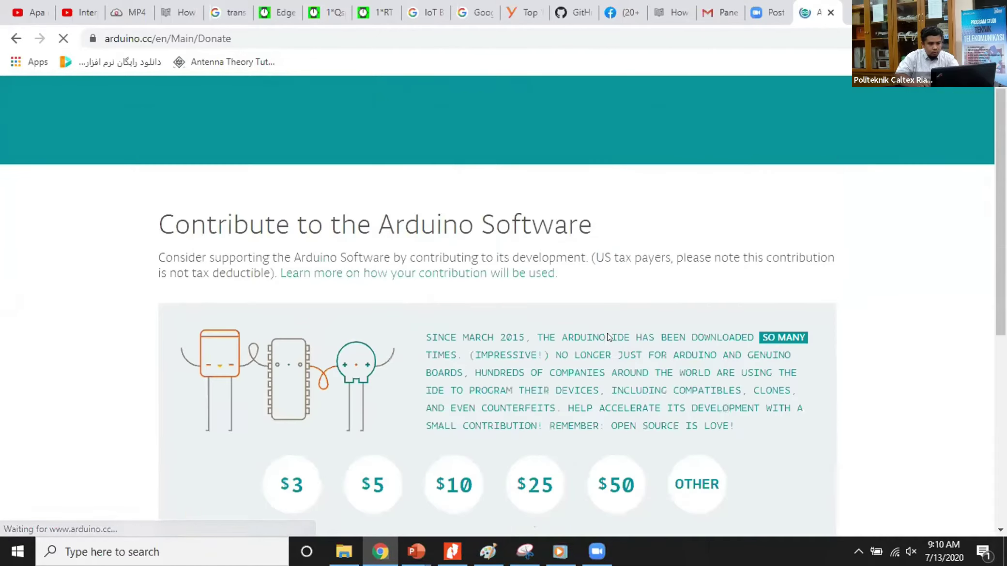
scroll(607, 333, down, 3)
click(585, 423)
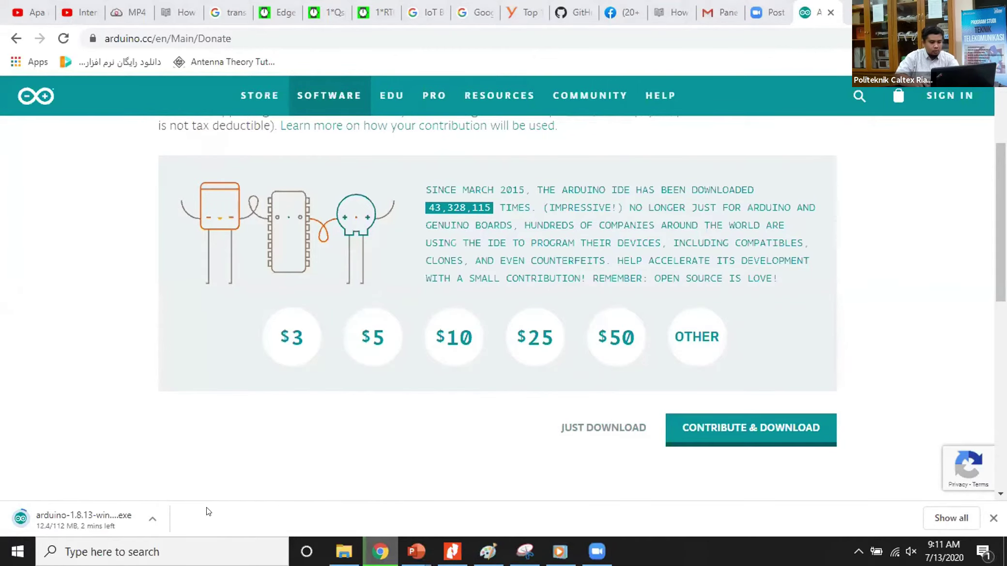
In File Explorer, run arduino-1.8.13-windows.exe from the IoT Workshop > Software folder in My Drive on Google Drive File Stream
click(344, 551)
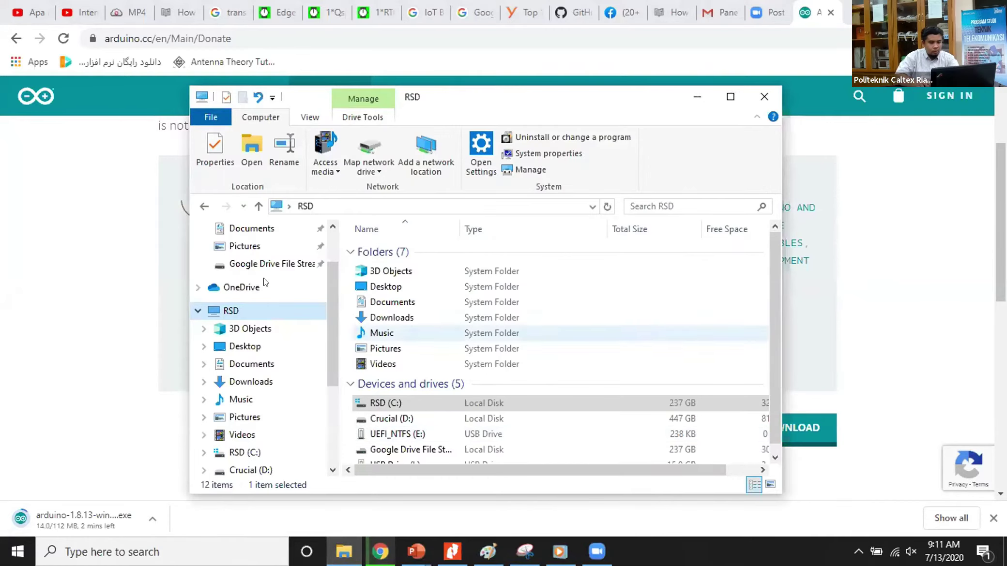
click(257, 265)
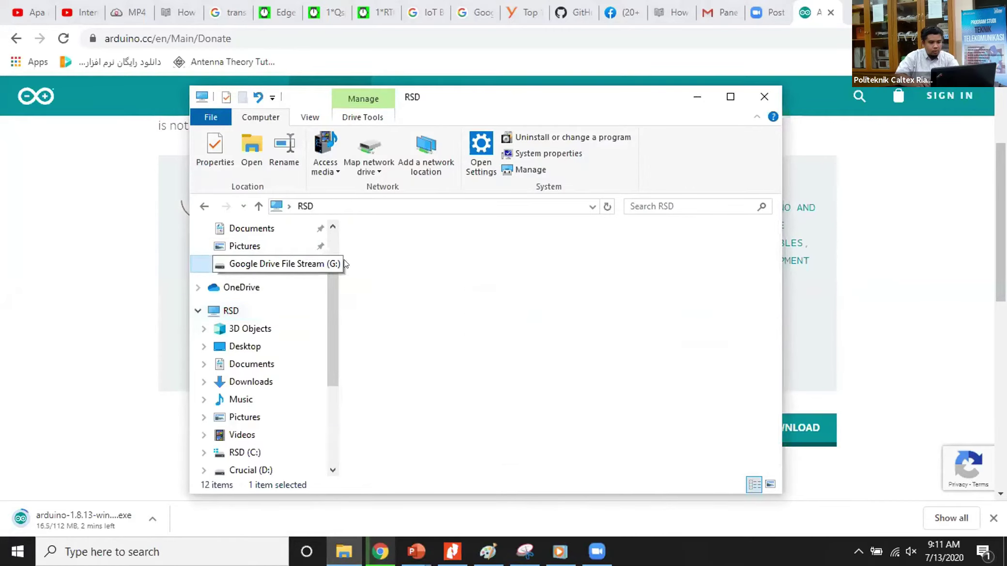
double_click(392, 267)
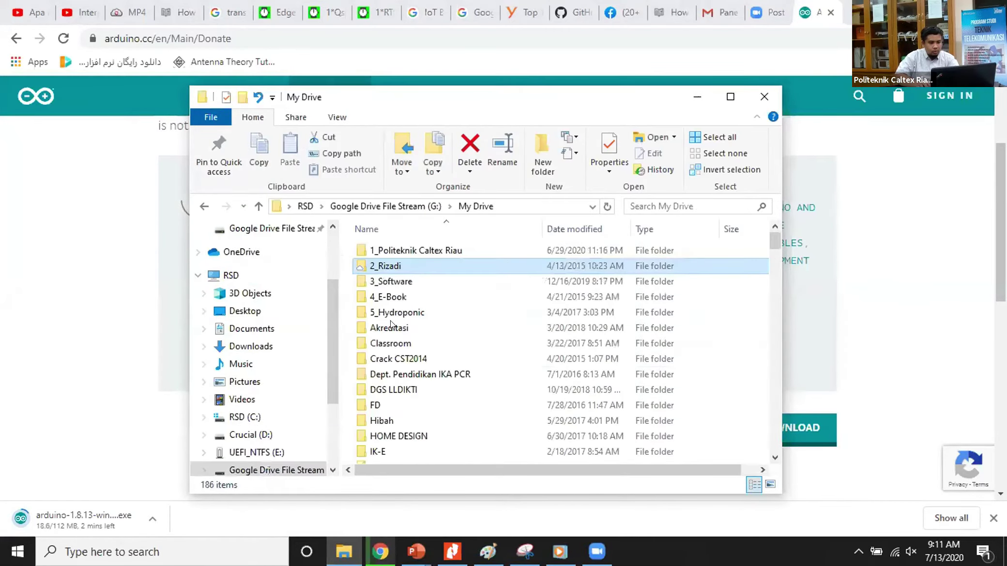
scroll(393, 408, down, 3)
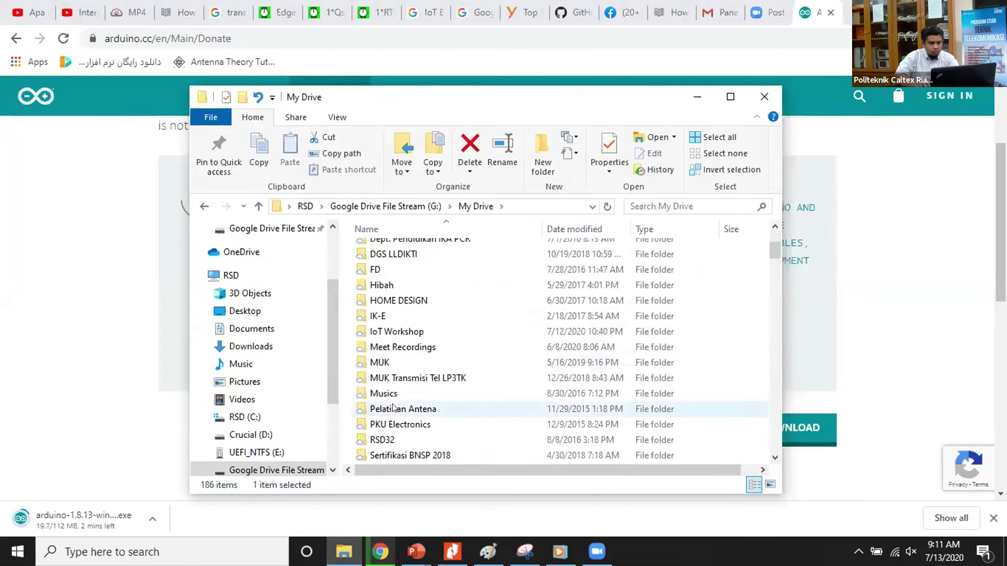
double_click(395, 332)
double_click(395, 252)
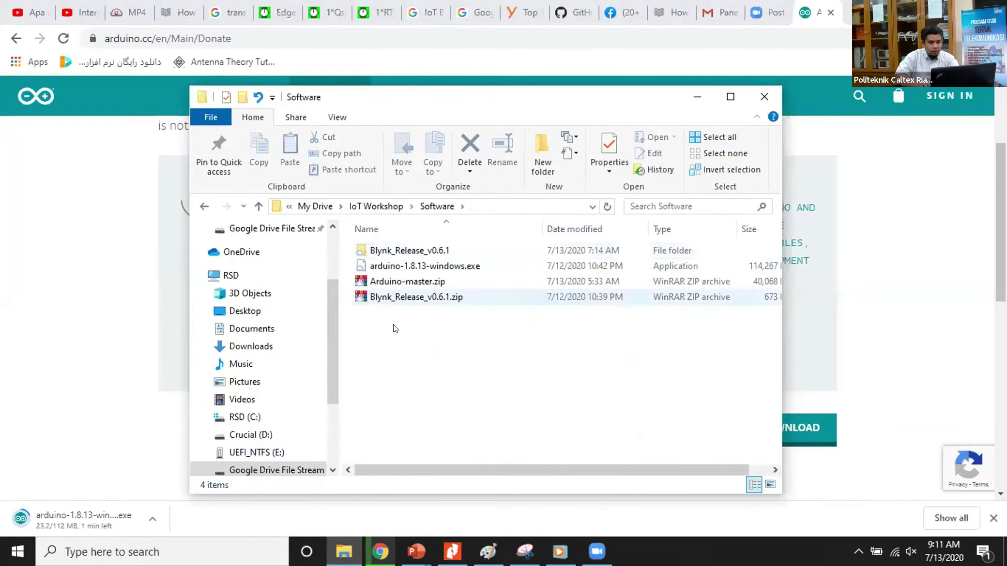
click(426, 266)
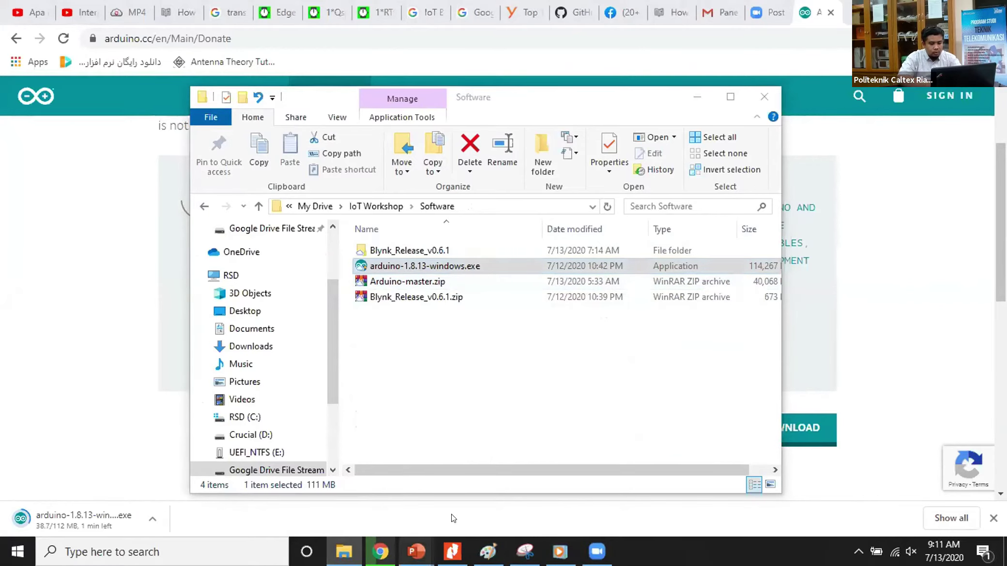
Switch to the PowerPoint slide show and advance to step 4 of the Arduino IDE installation instructions
mouse_move(416, 552)
click(462, 499)
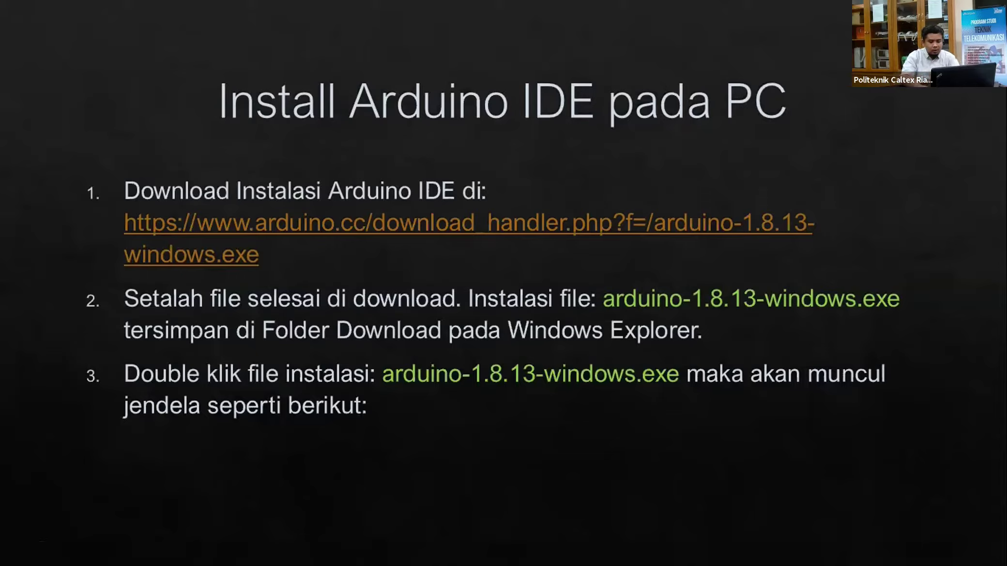
key(Right)
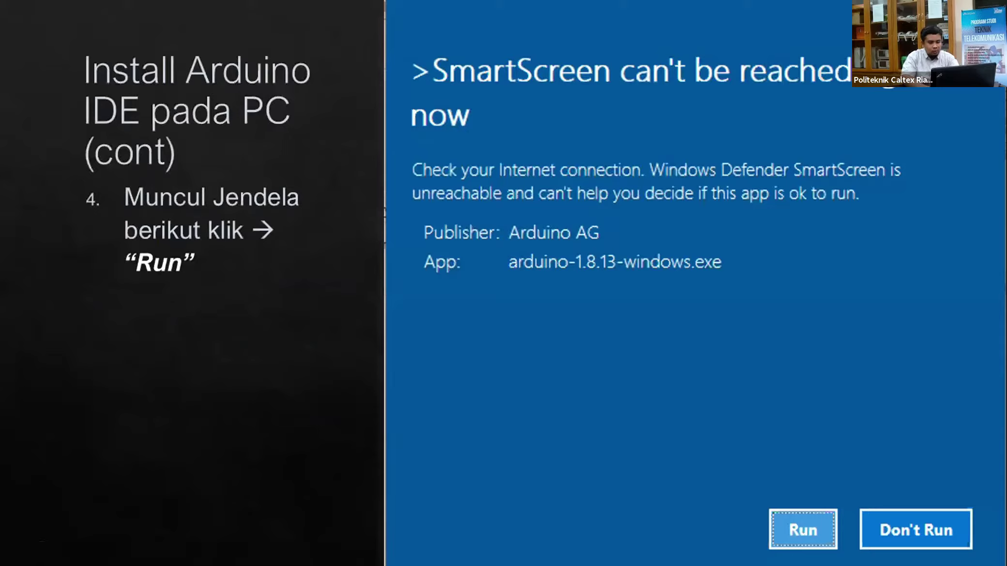
Switch to the Arduino Setup window, review the license agreement to its end and accept it
key(alt+Tab)
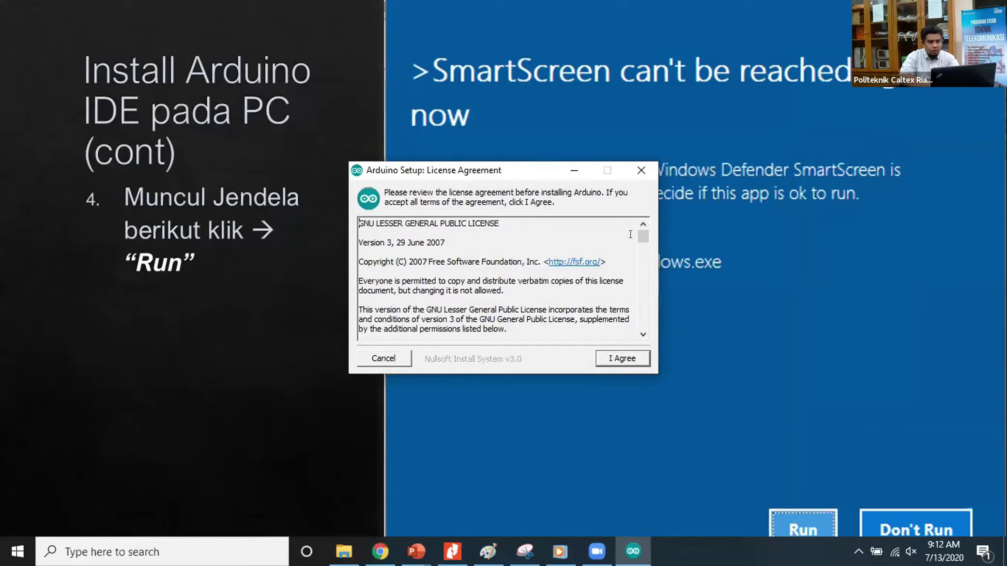
scroll(640, 255, down, 1)
scroll(639, 251, down, 10)
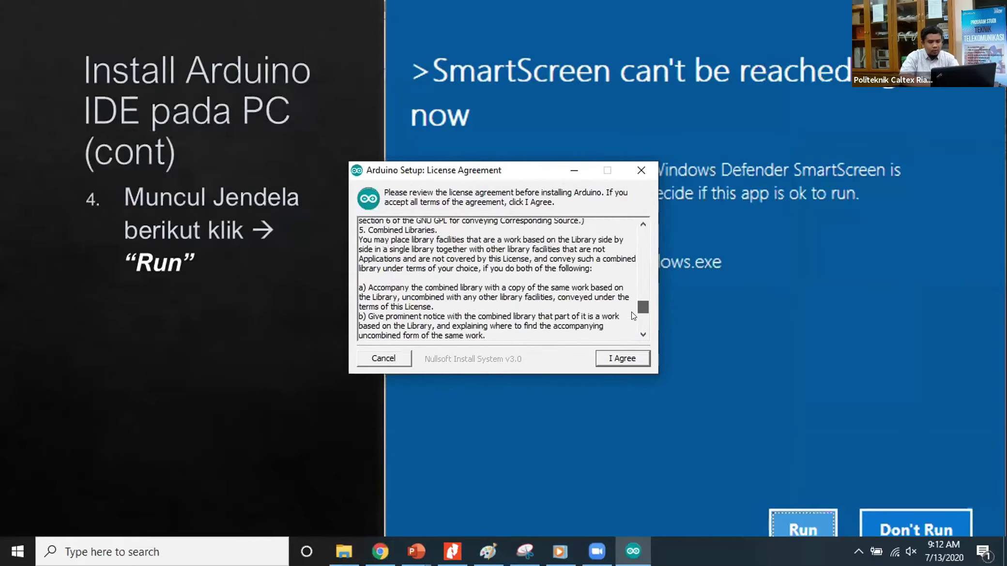
scroll(637, 229, up, 15)
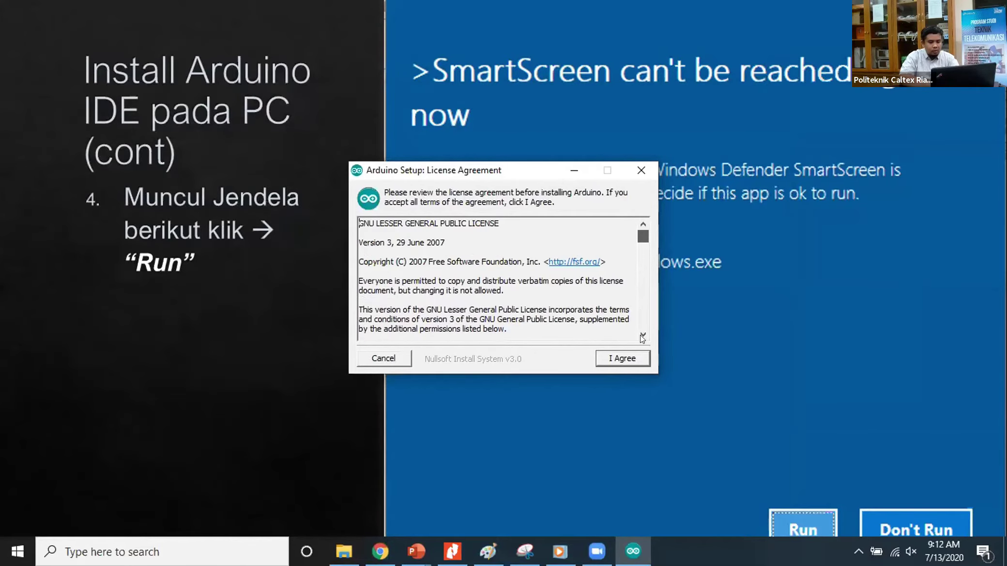
scroll(641, 335, down, 10)
scroll(642, 239, up, 12)
drag(643, 236, 642, 322)
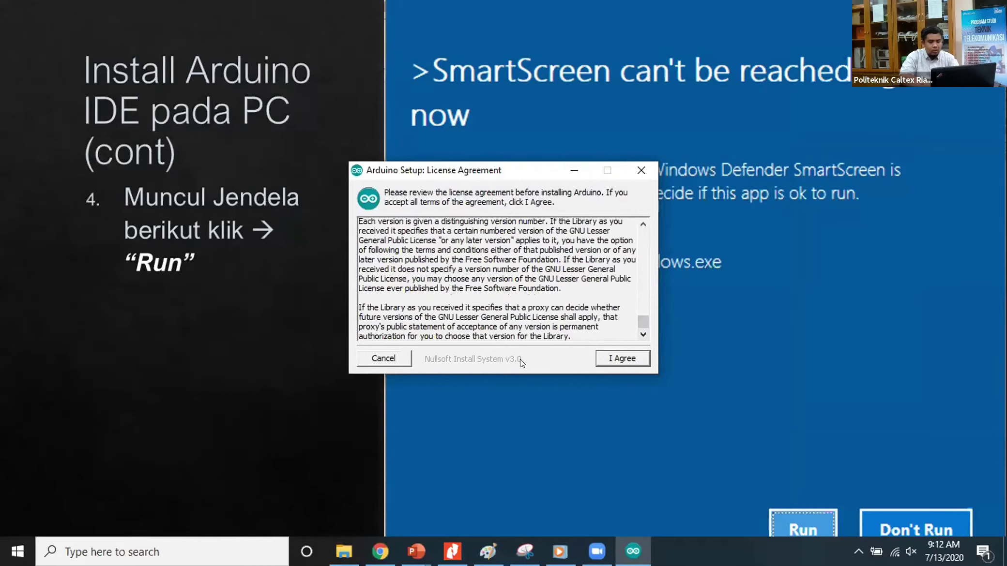
click(618, 359)
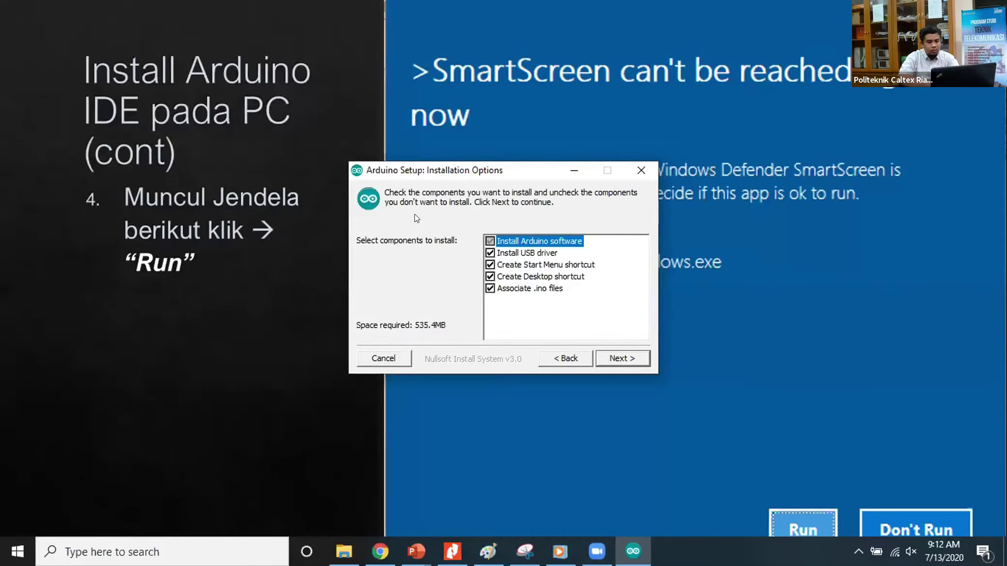
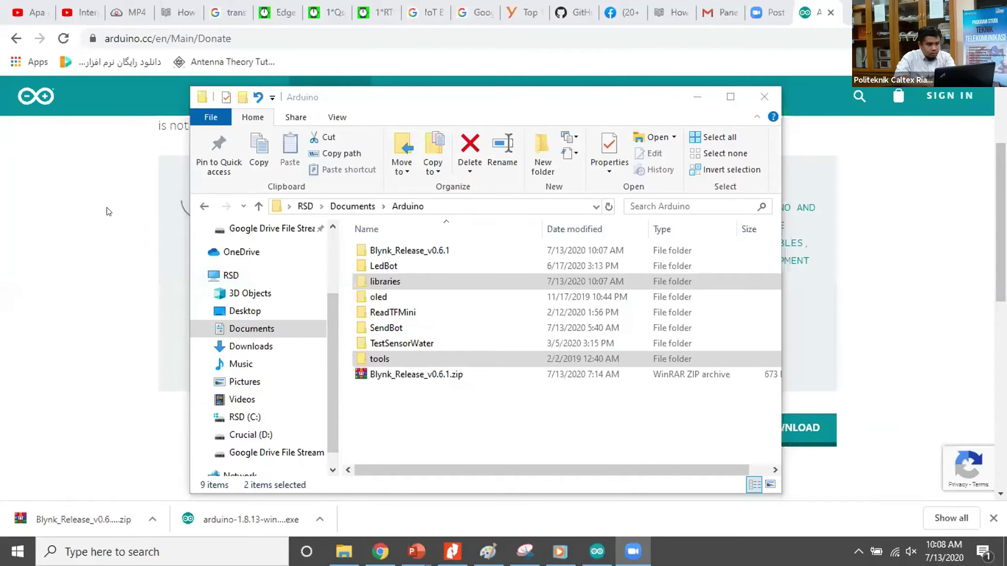
In Chrome, open the GitHub release page for blynk-library v0.6.1 and find its downloadable assets
click(106, 206)
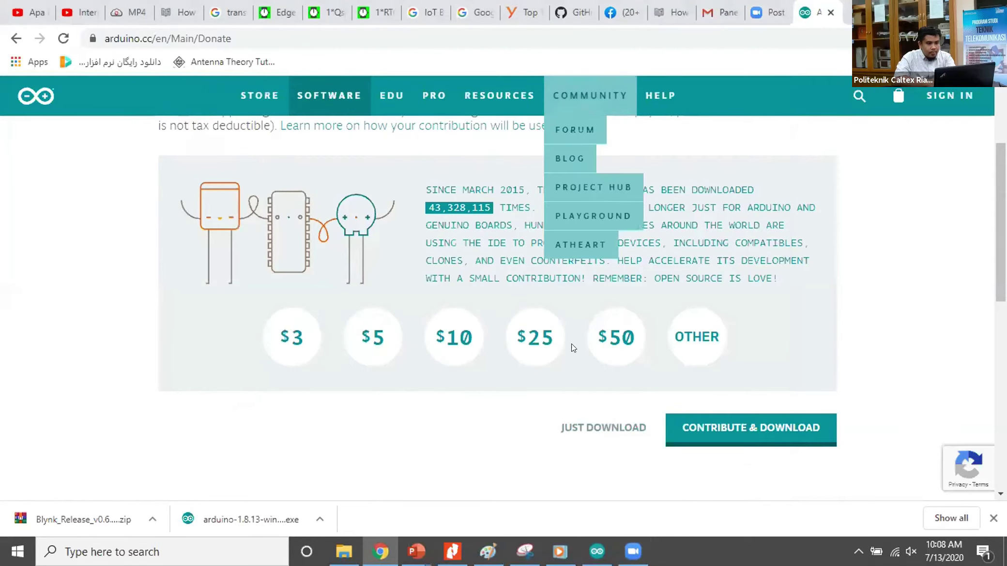
scroll(571, 344, up, 2)
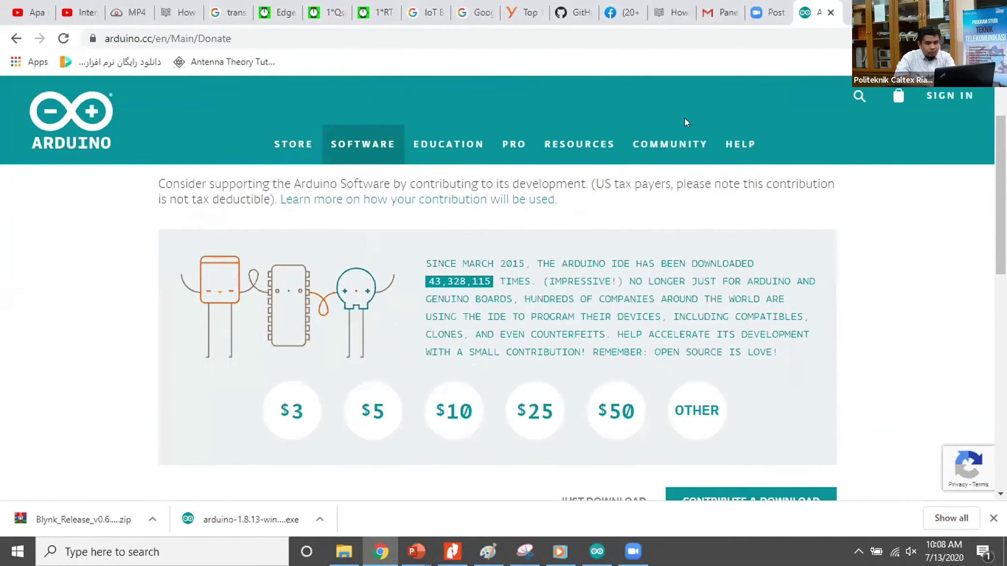
click(724, 32)
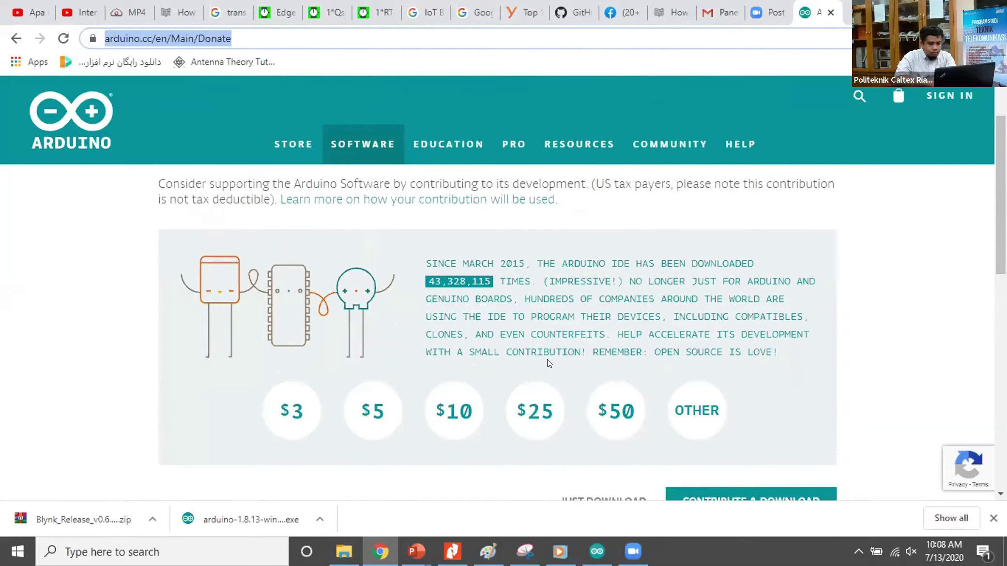
text(bl)
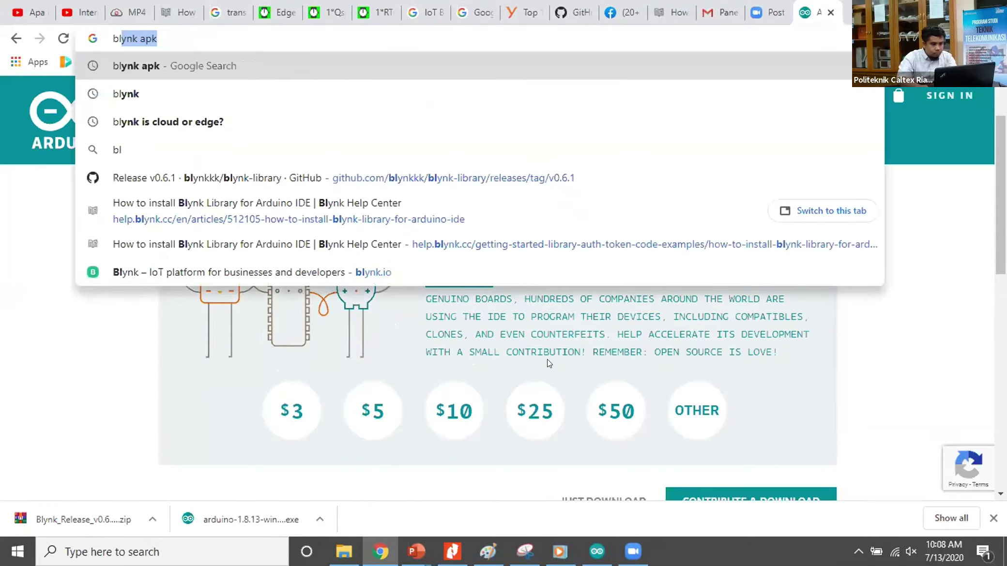
key(Down)
key(Down)
key(Down)
key(Down)
key(Return)
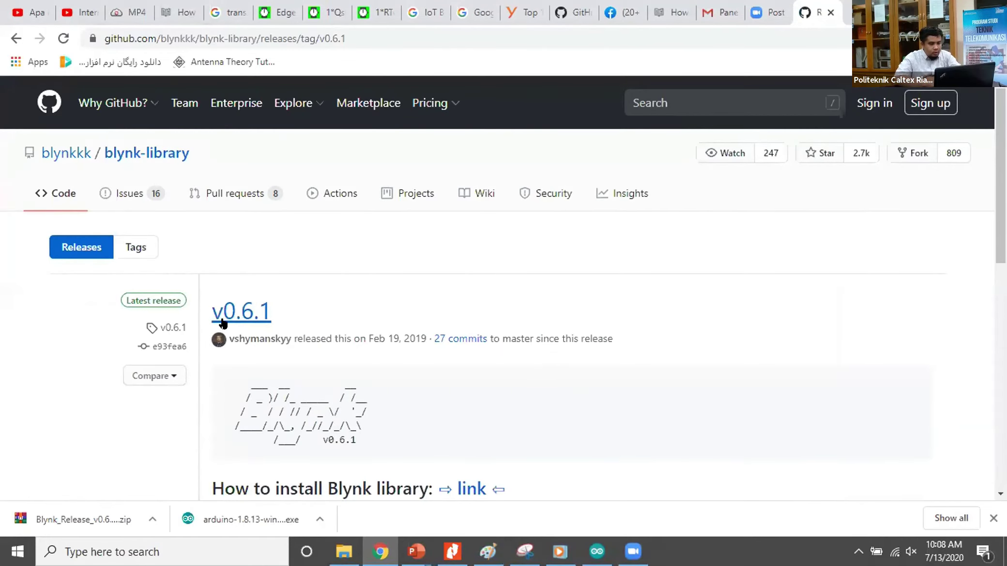
scroll(448, 374, down, 3)
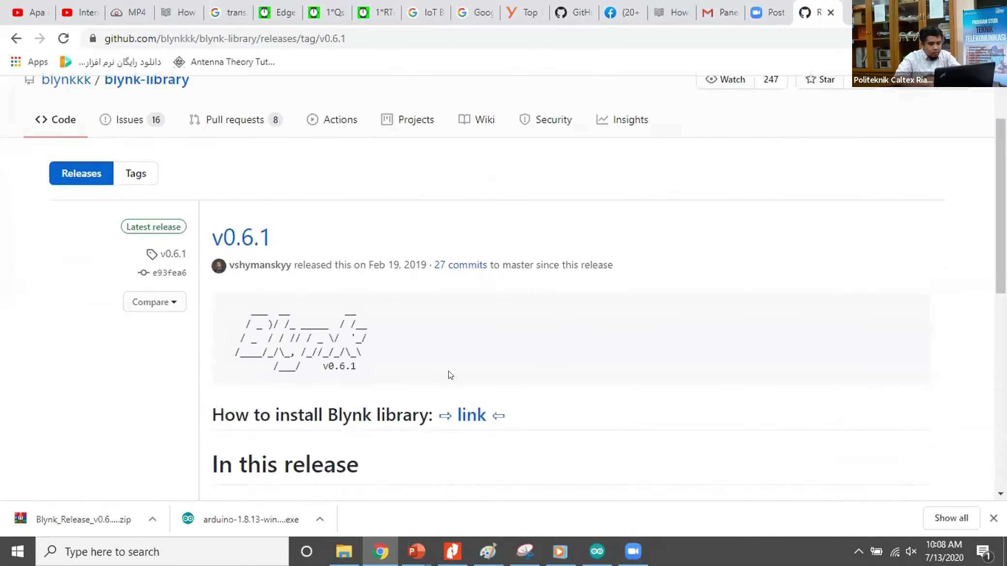
scroll(449, 372, down, 8)
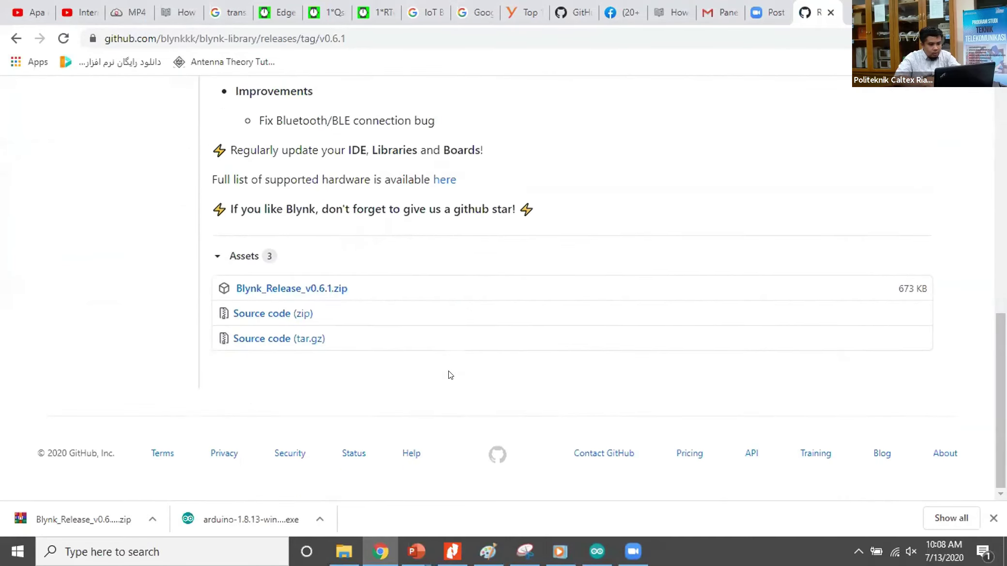
Download Blynk_Release_v0.6.1.zip from the release assets and show the downloaded file in its folder
click(279, 289)
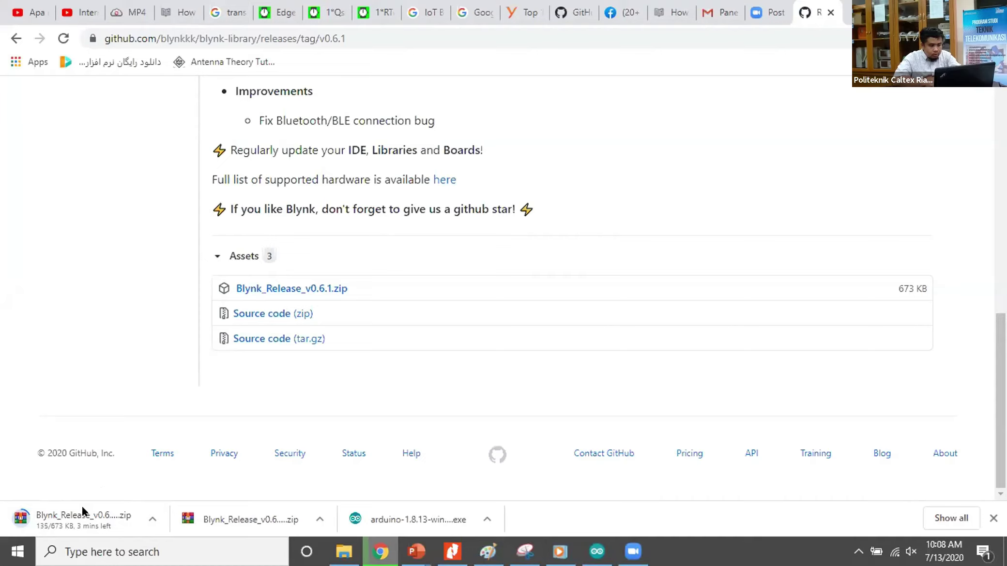
key(alt+space)
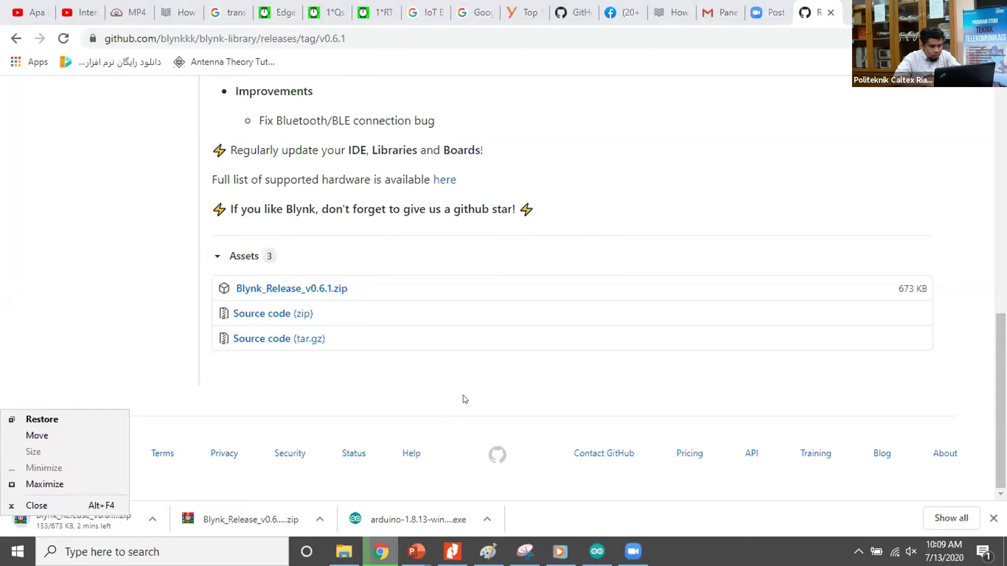
key(Escape)
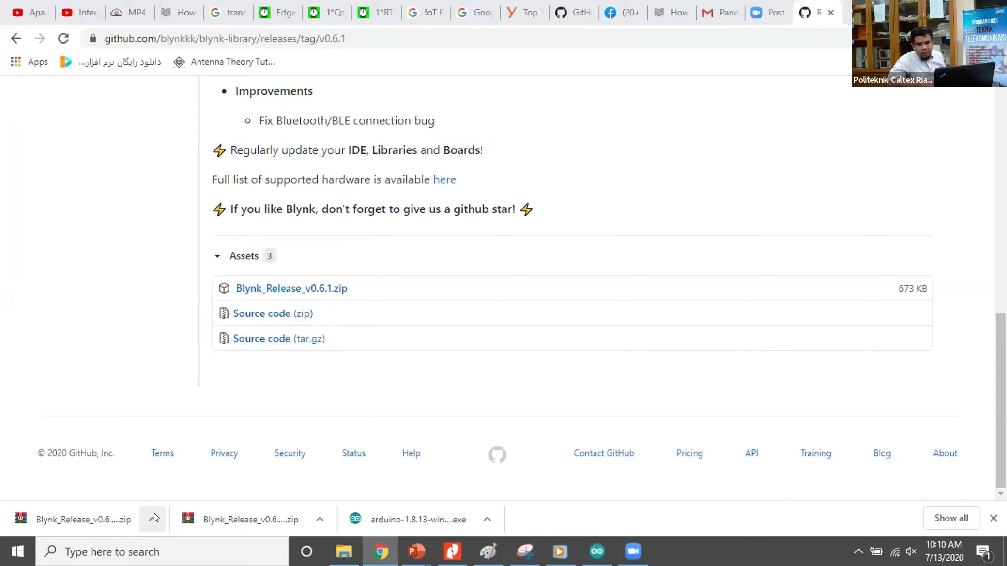
click(154, 513)
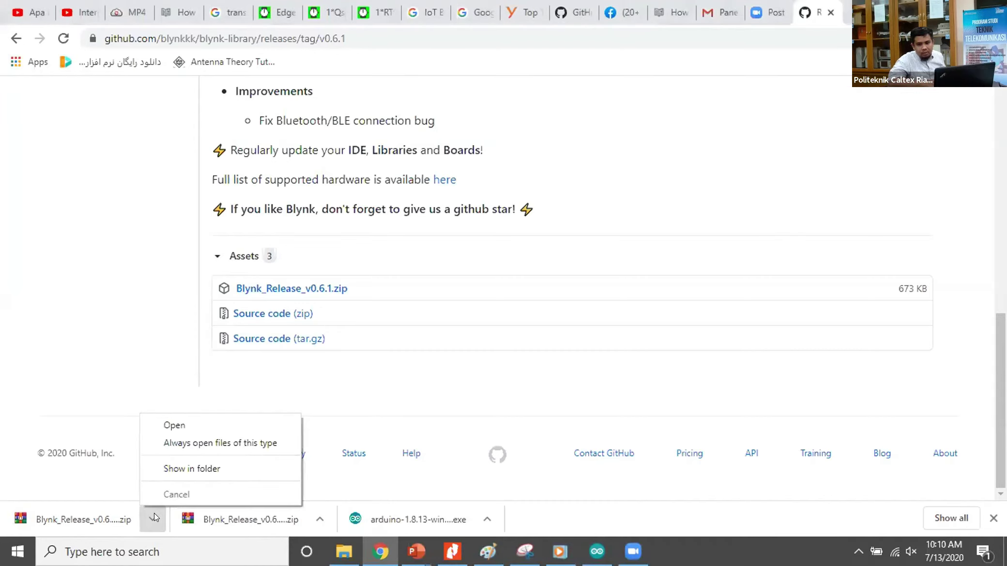
click(169, 466)
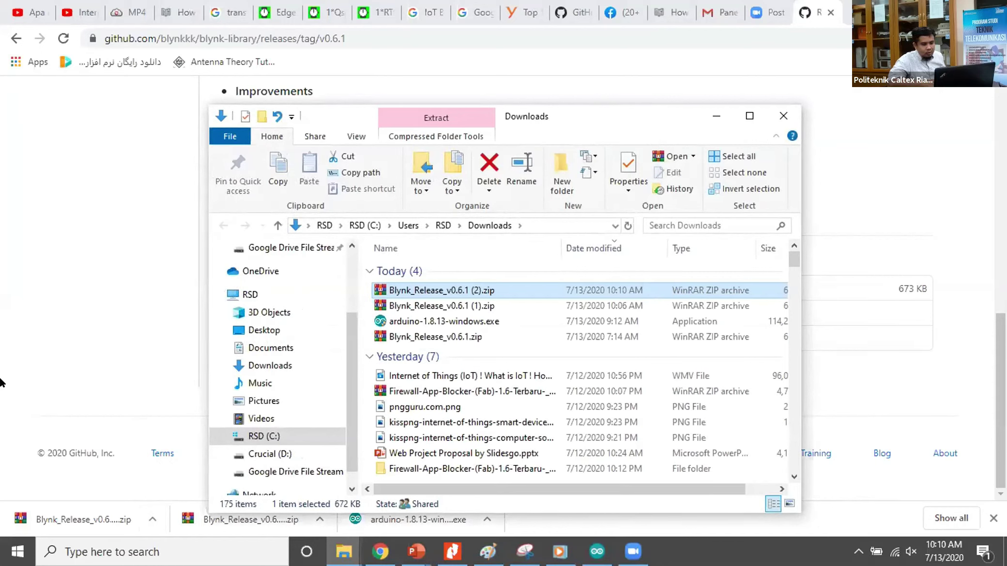
Copy Blynk_Release_v0.6.1.zip from the Downloads folder and go to the Documents folder
click(442, 341)
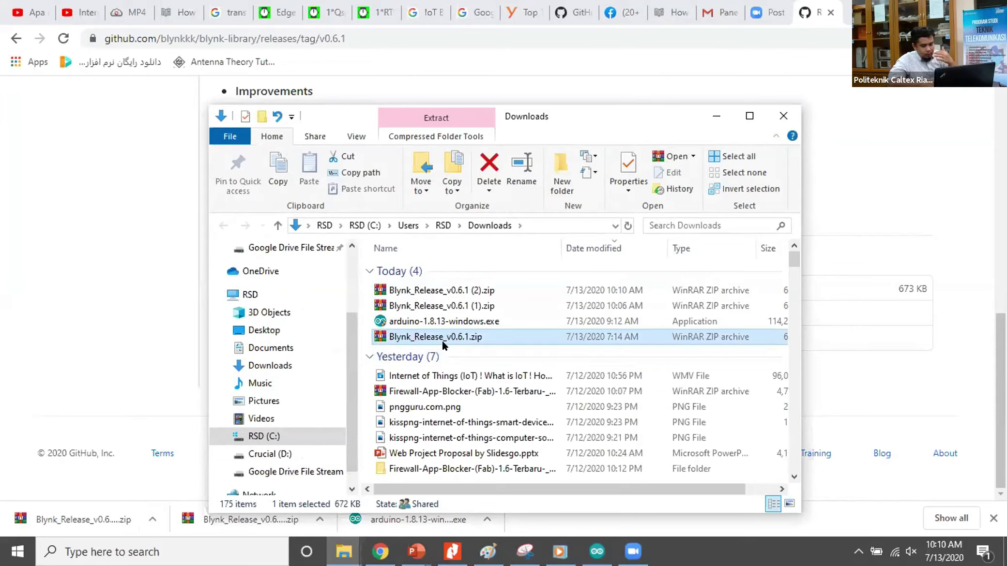
right_click(442, 341)
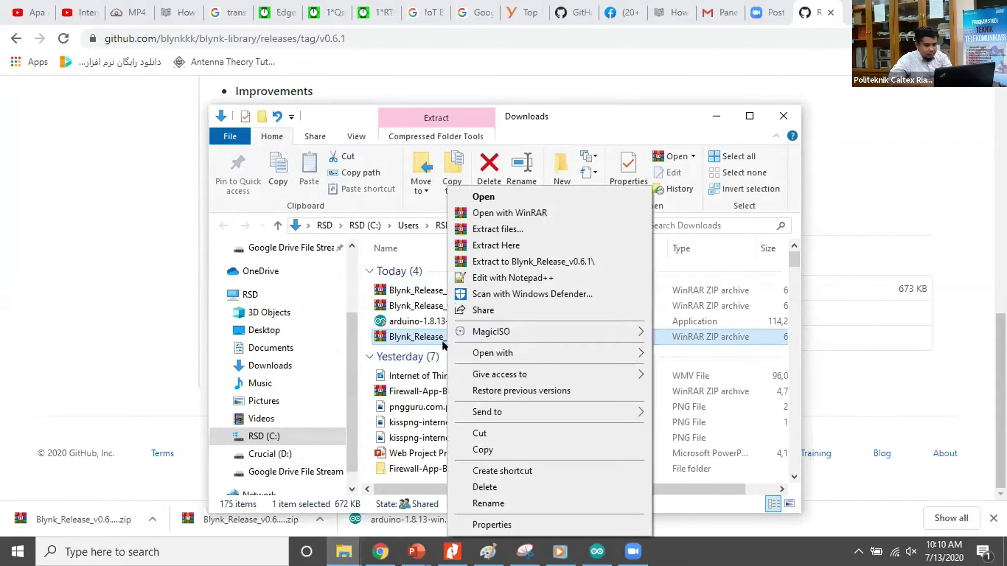
click(475, 449)
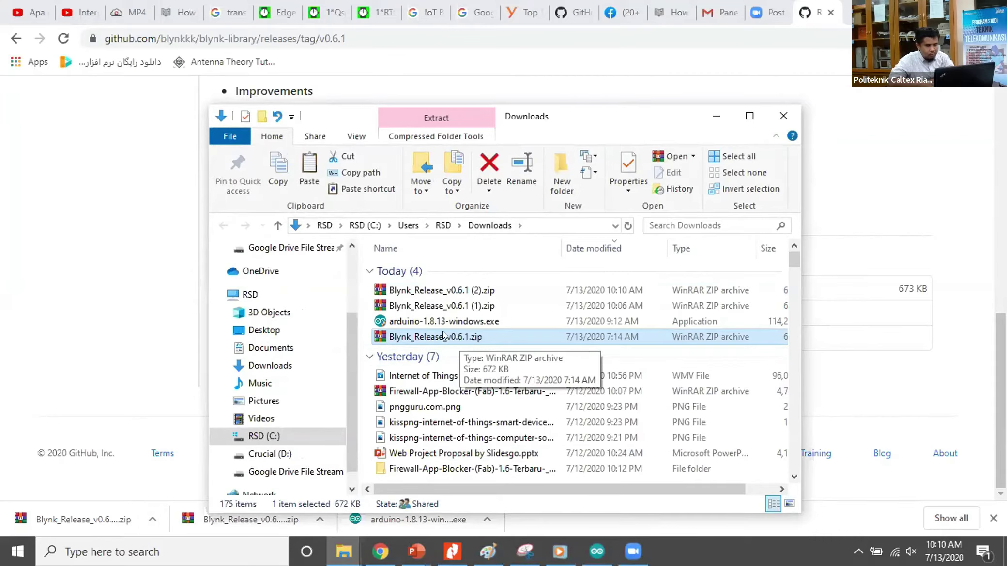
click(265, 349)
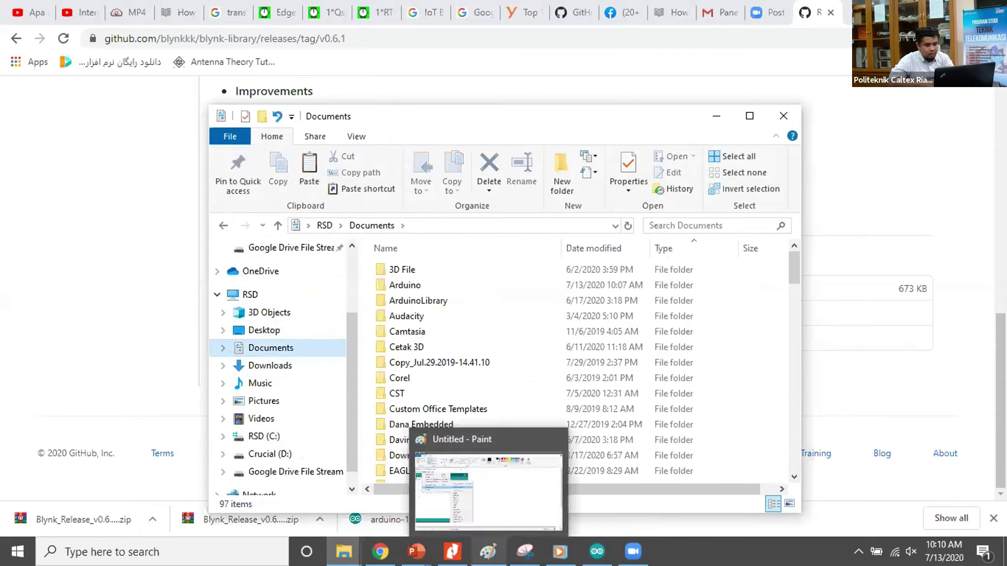
Switch to the Arduino IDE and check the sketchbook location in its preferences, highlighting the Documents\Arduino part of the path
mouse_move(597, 552)
click(588, 489)
click(10, 24)
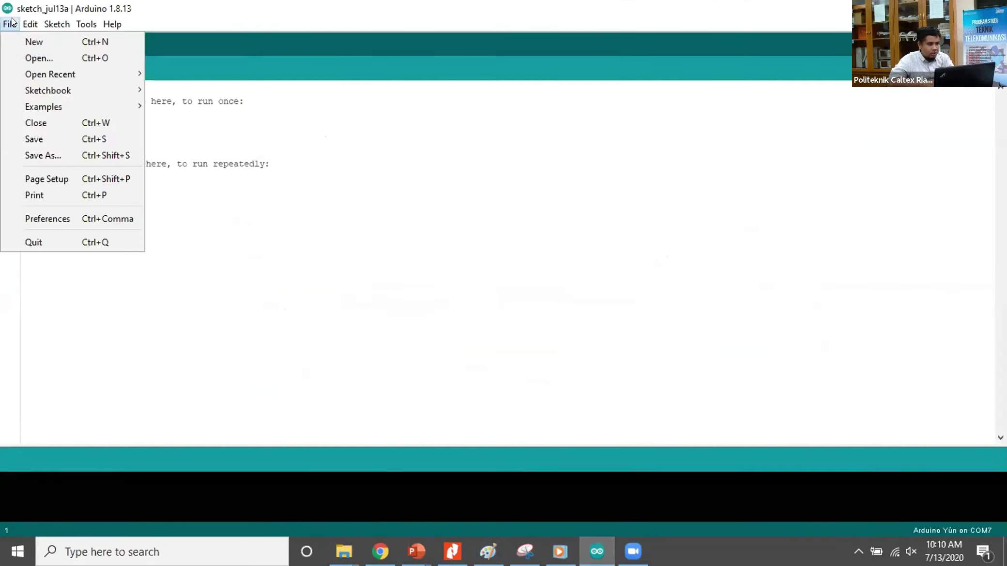
click(51, 218)
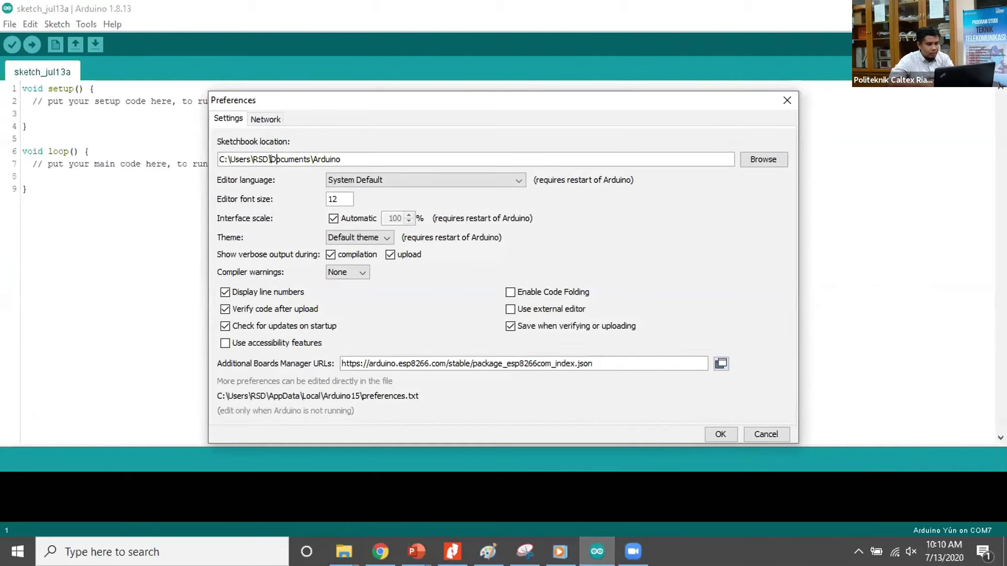
click(787, 101)
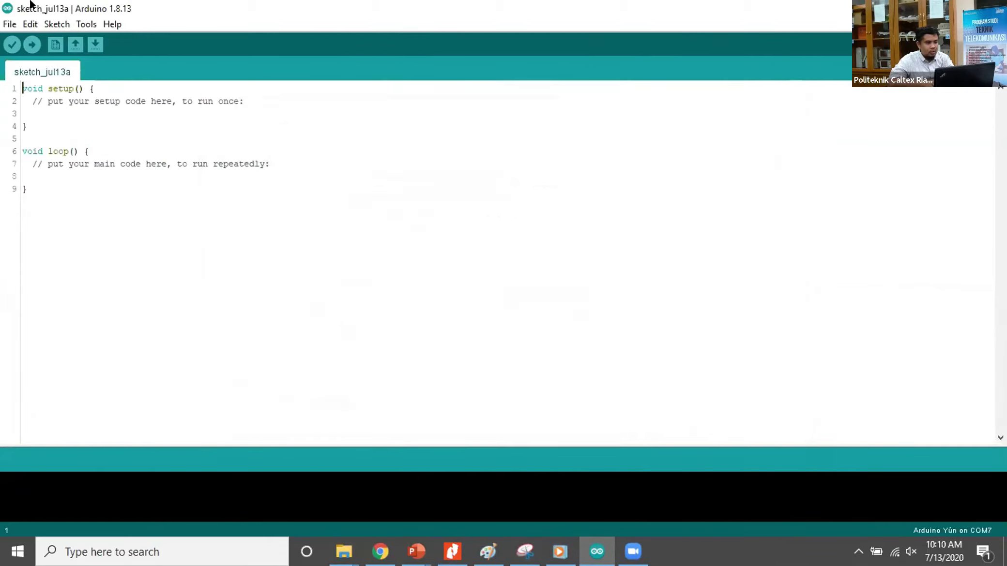
click(10, 24)
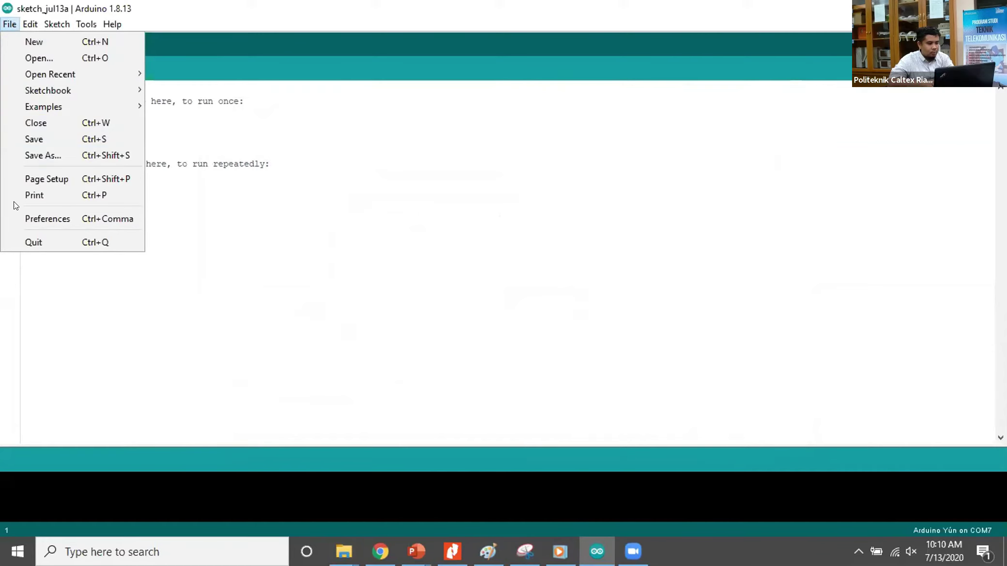
click(15, 219)
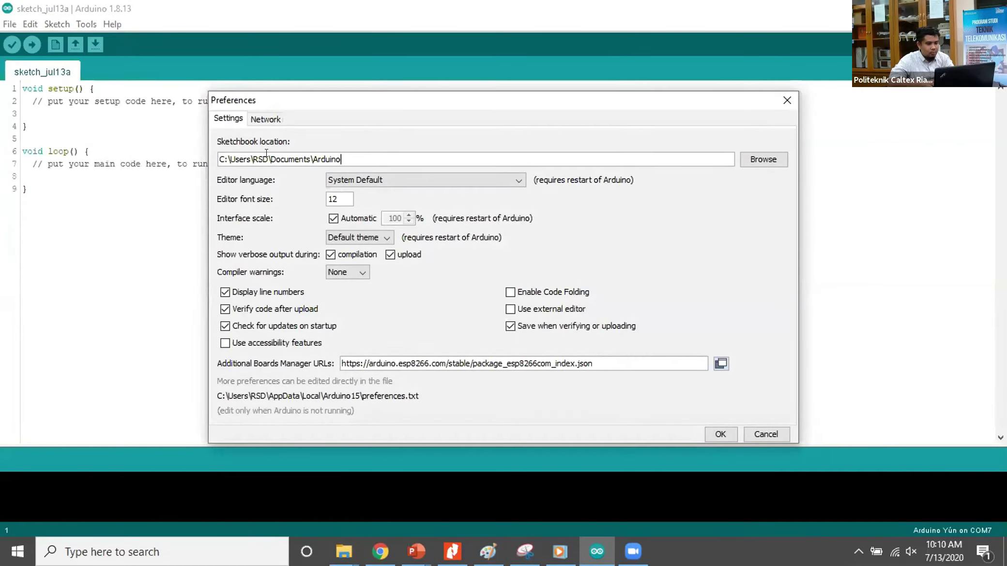
drag(270, 153, 340, 152)
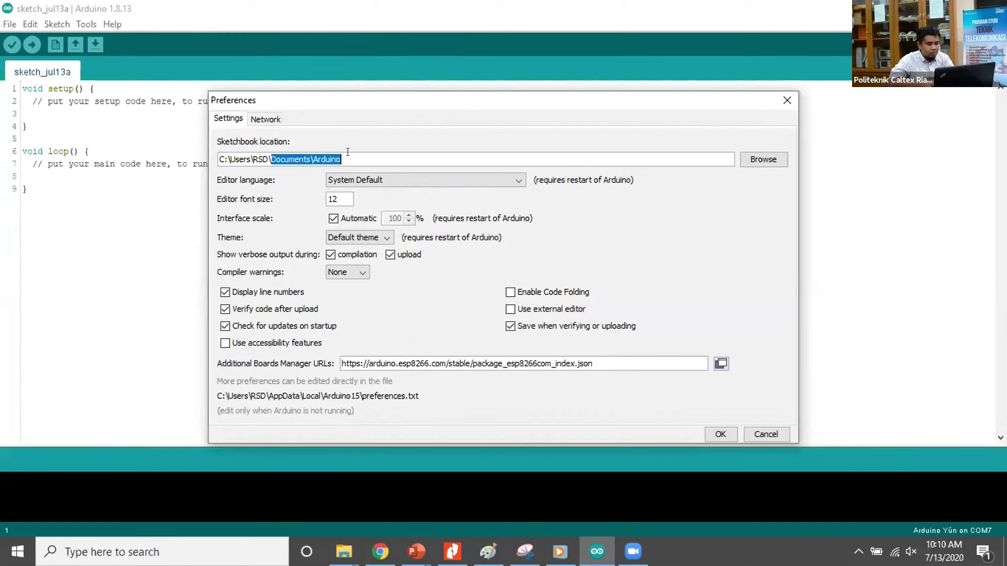
click(721, 434)
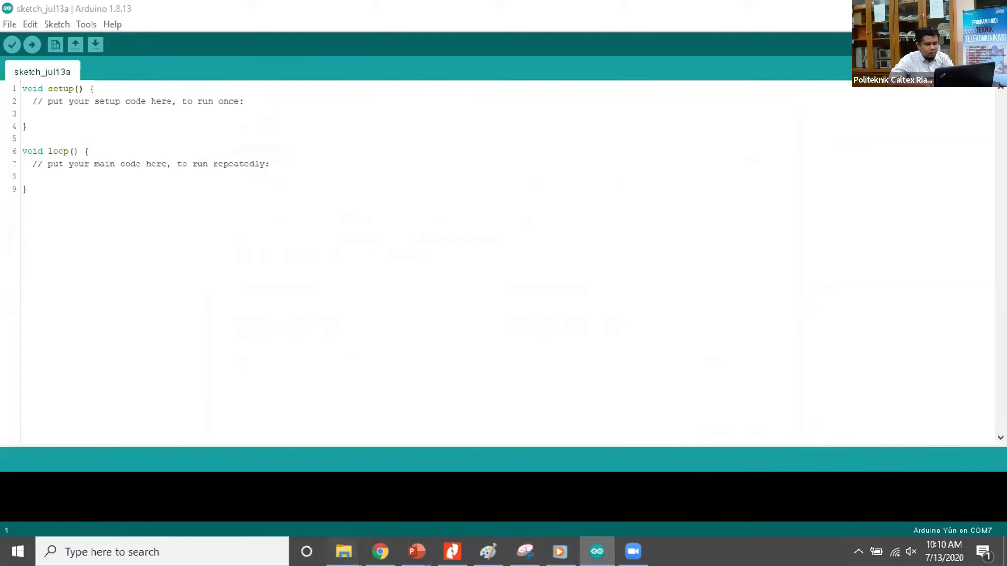
In File Explorer, paste the copied Blynk_Release_v0.6.1.zip into Documents > Arduino, replacing the existing file
mouse_move(344, 552)
click(427, 478)
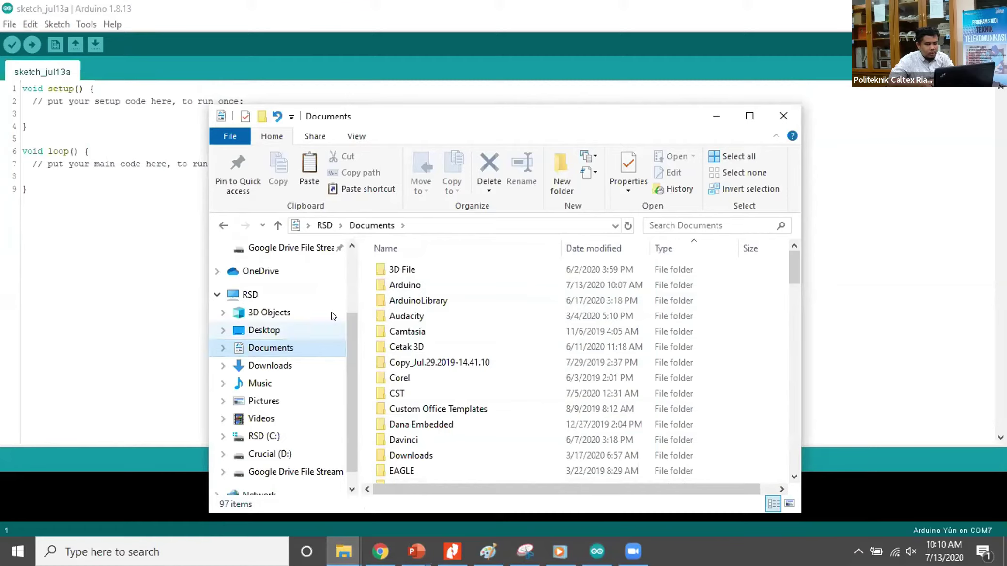
click(393, 286)
double_click(393, 287)
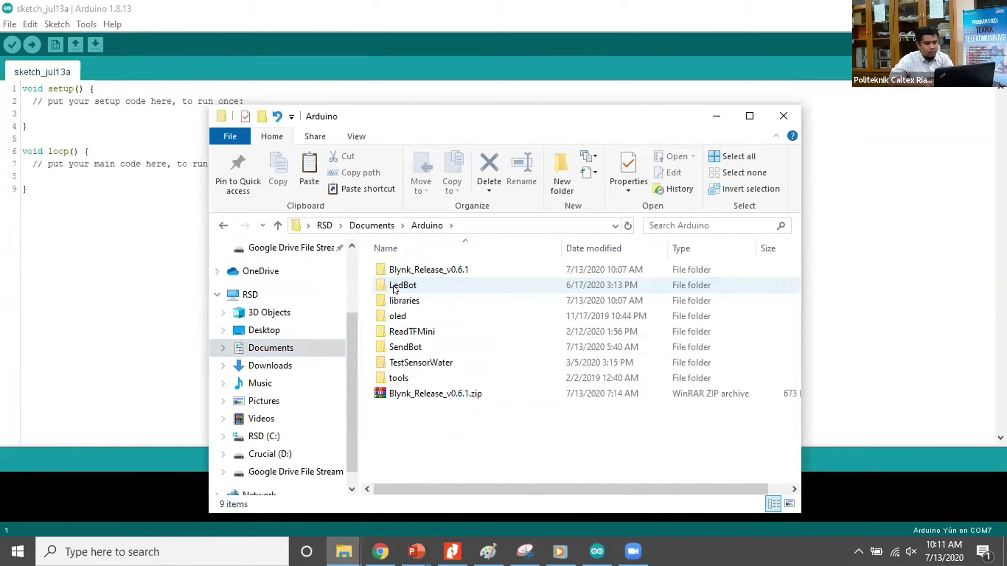
right_click(404, 417)
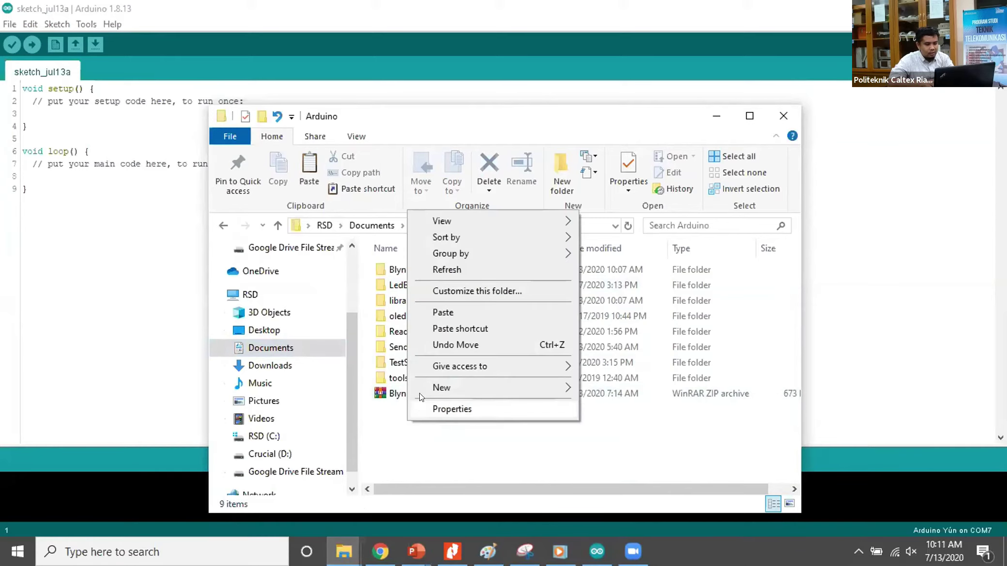
click(441, 311)
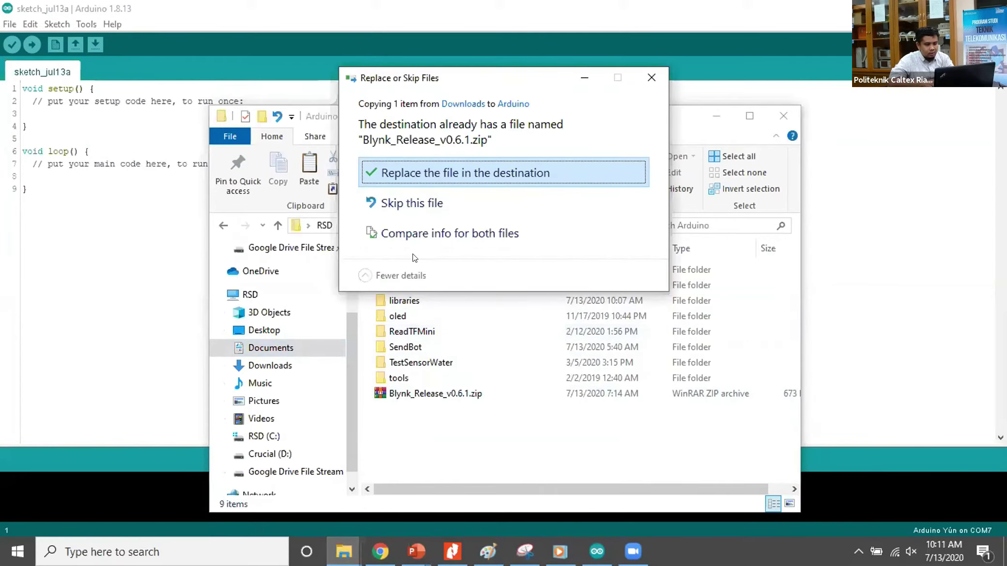
key(Return)
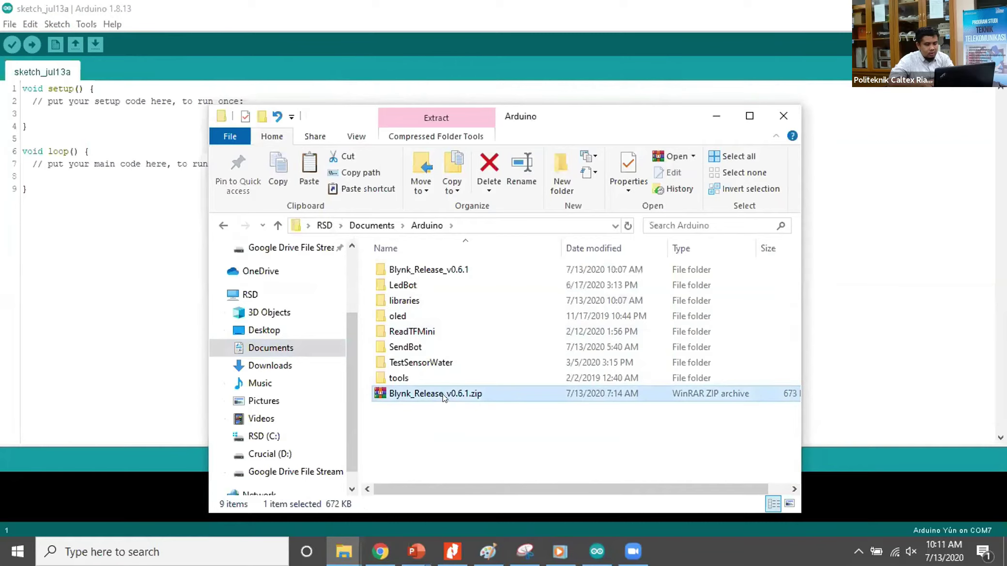
Extract Blynk_Release_v0.6.1.zip directly into the Arduino folder, overwriting all existing files
right_click(442, 393)
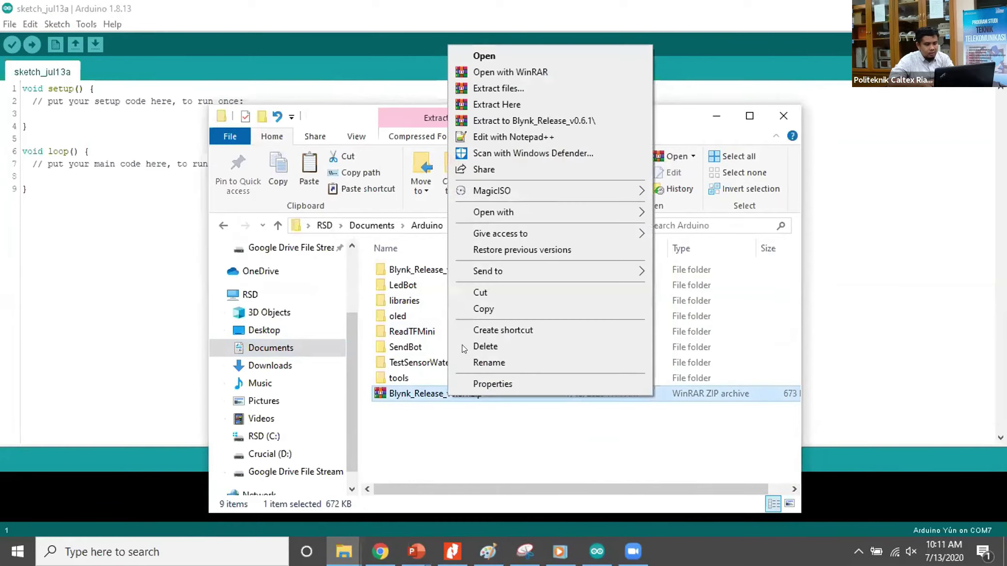
click(518, 100)
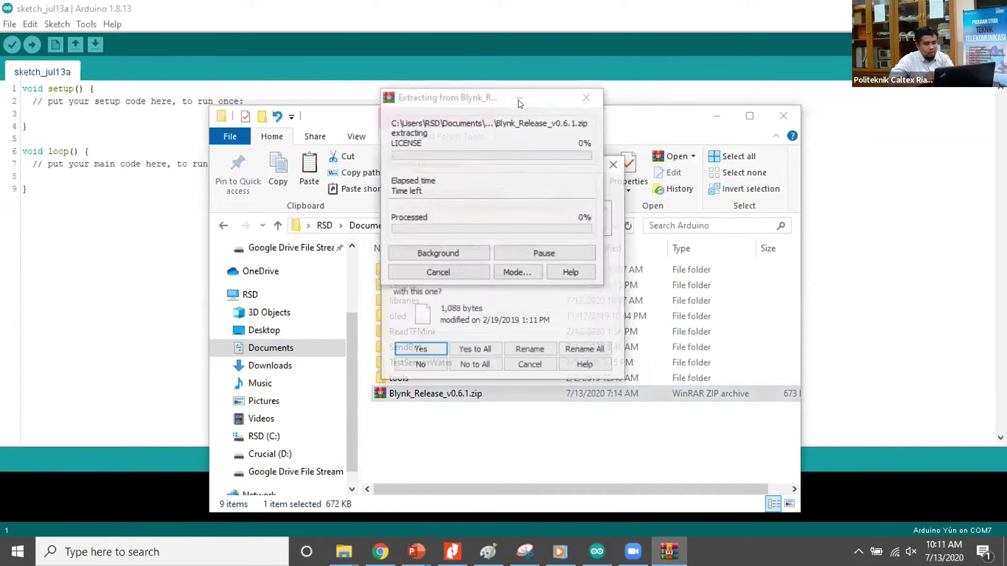
click(486, 352)
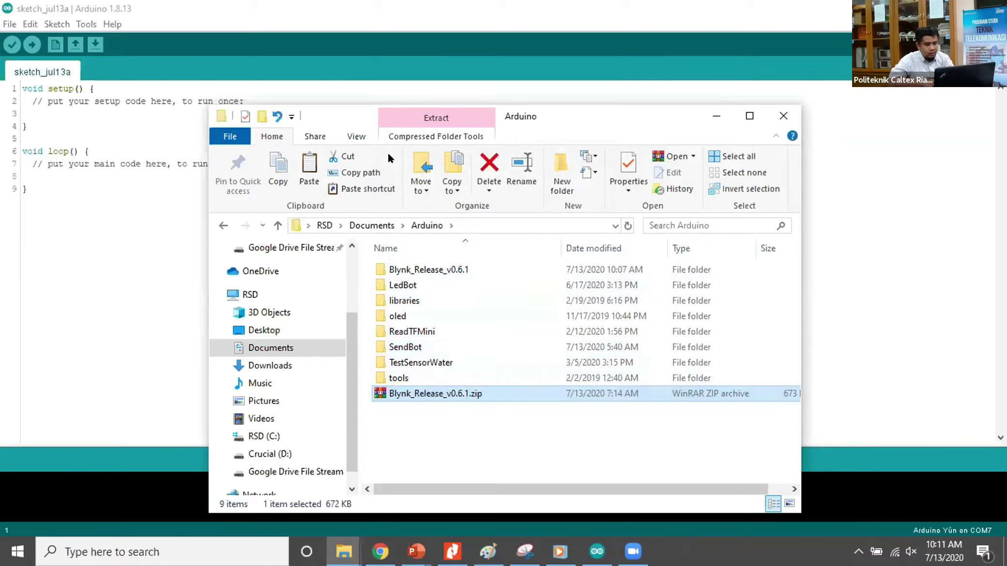
Permanently delete the Blynk_Release_v0.6.1 folder from the Arduino folder
click(428, 269)
key(shift+Delete)
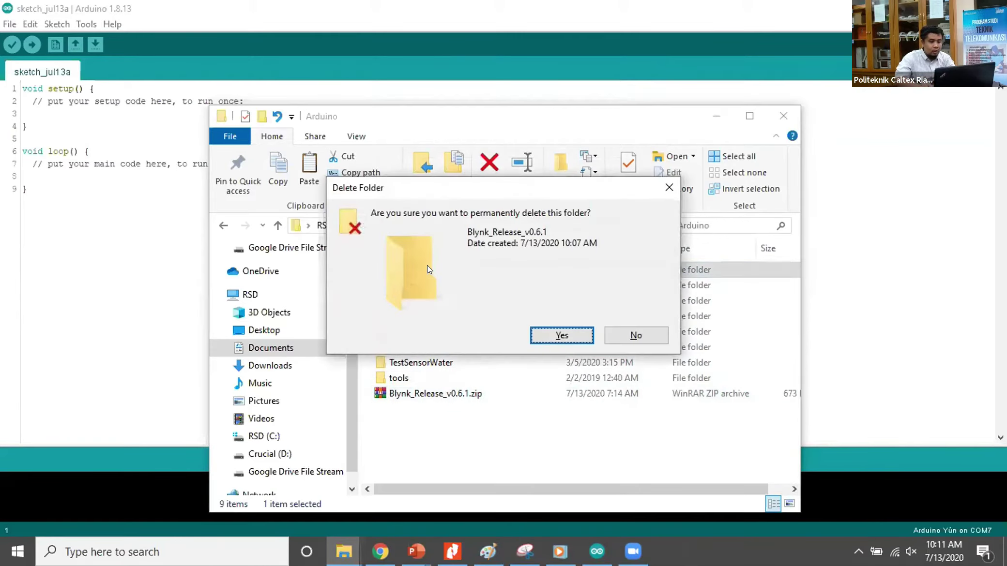
key(Return)
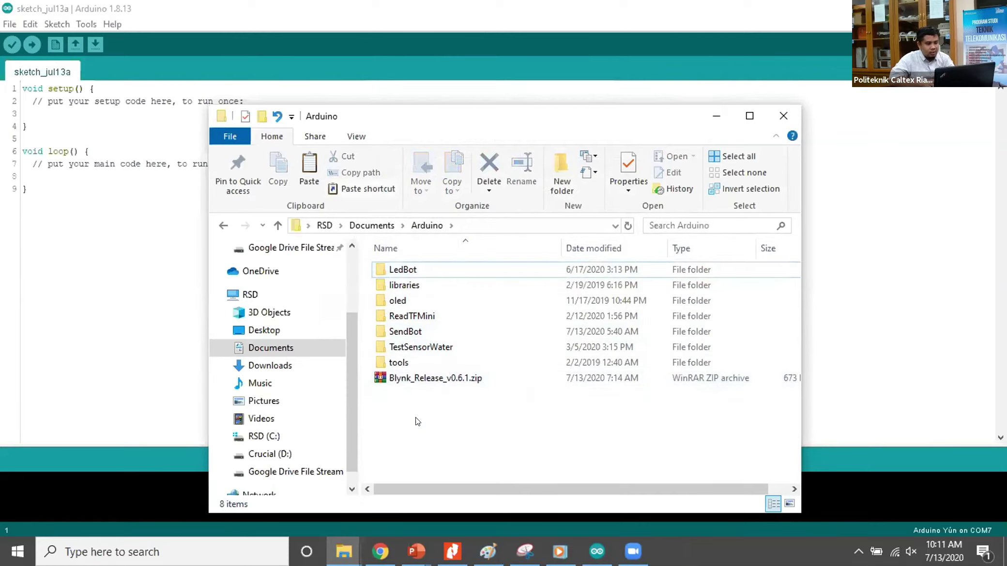
Switch to the Arduino IDE and look through the list of includable libraries down to the contributed and recommended ones
click(104, 279)
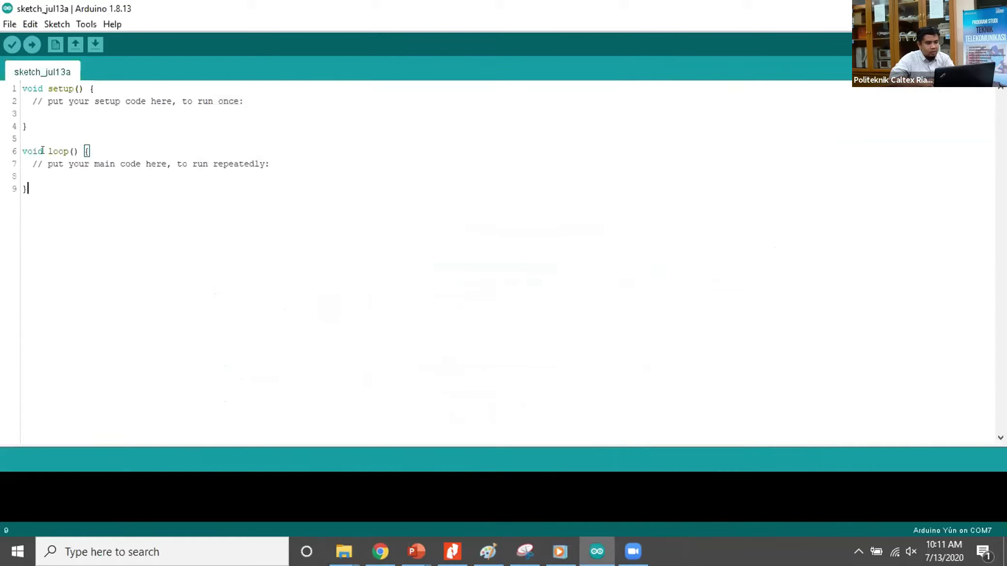
click(52, 23)
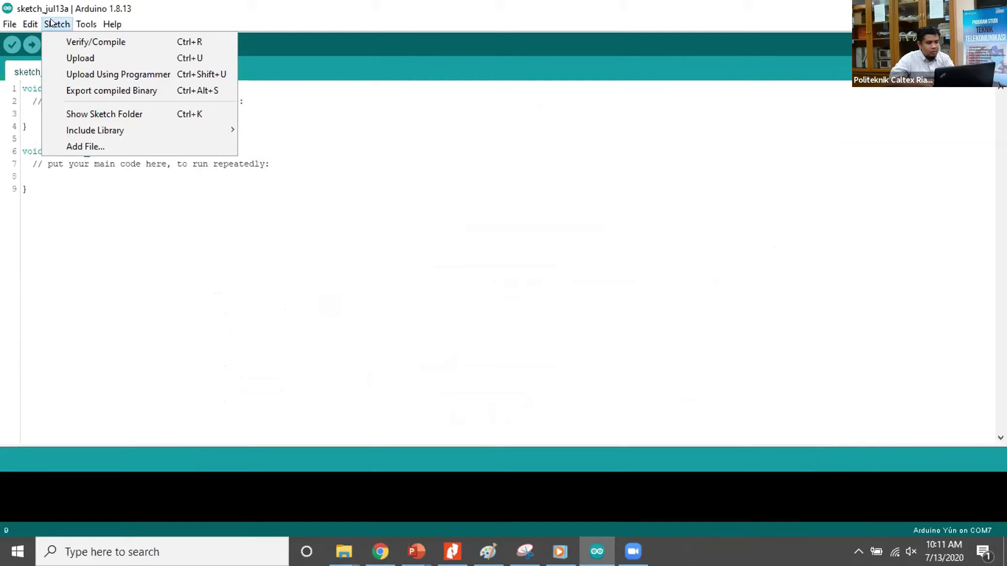
click(94, 24)
click(51, 26)
mouse_move(60, 133)
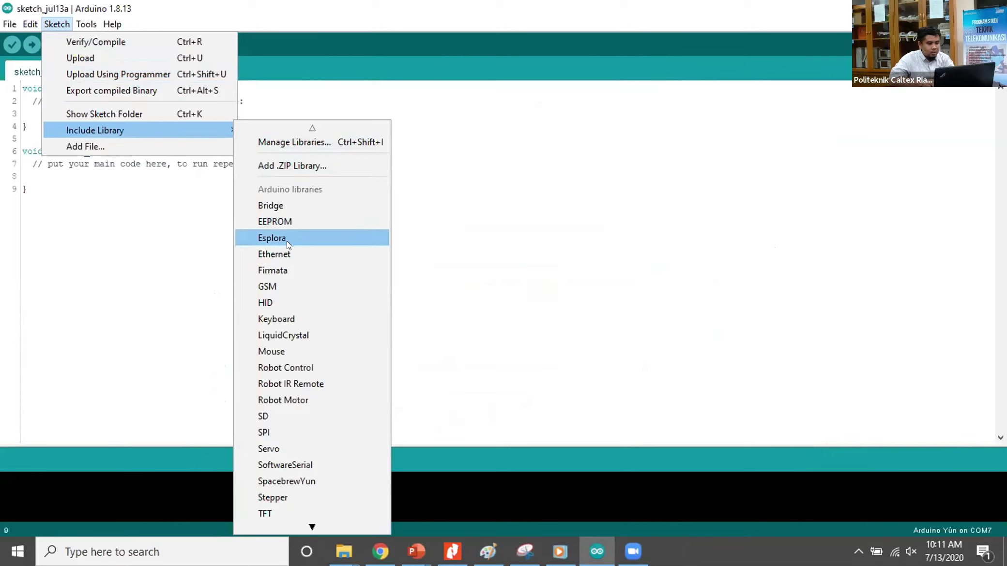
scroll(287, 240, down, 5)
scroll(287, 241, down, 4)
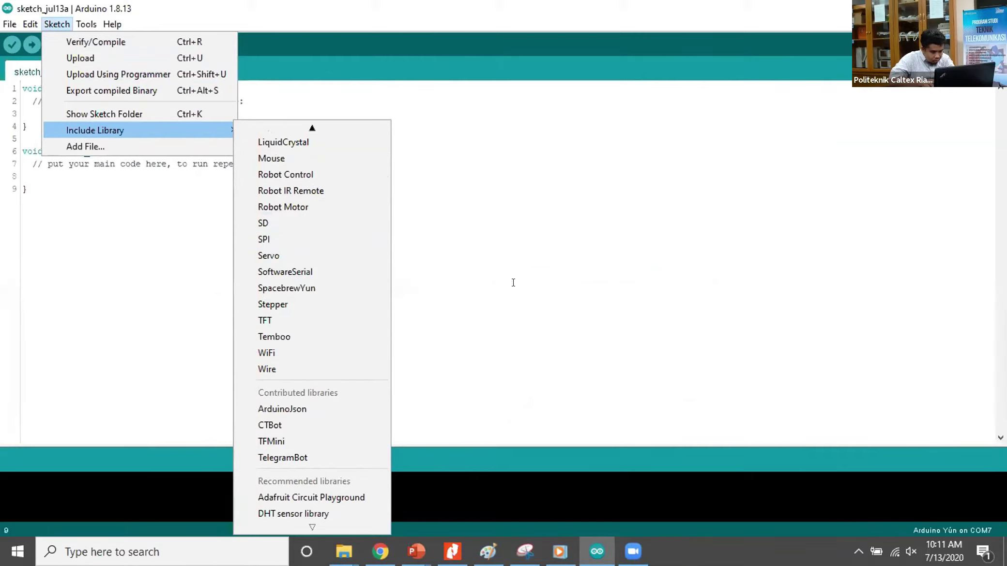
click(513, 282)
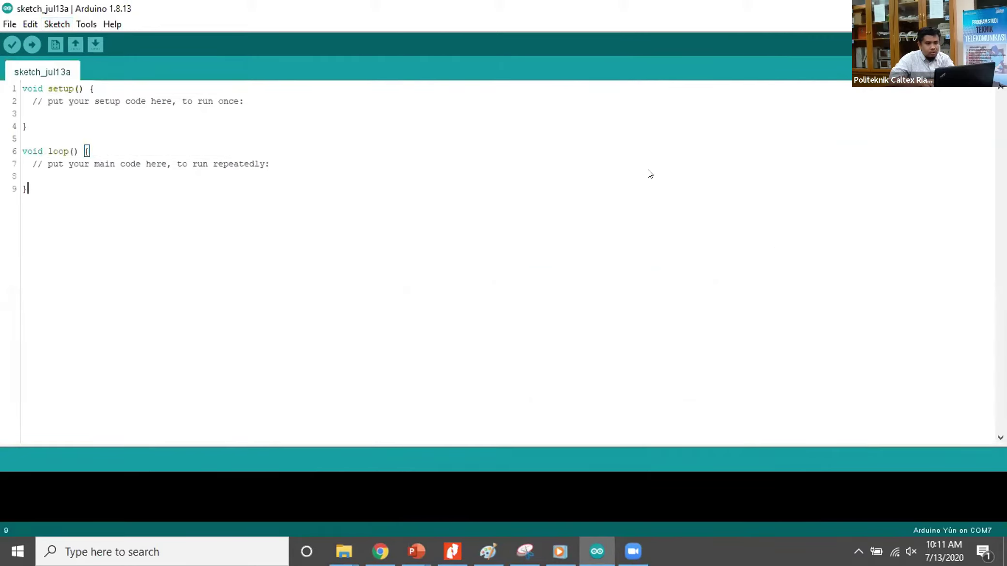
Quit the Arduino IDE, launch it again and maximize its window
key(ctrl+q)
key(super)
text(ard)
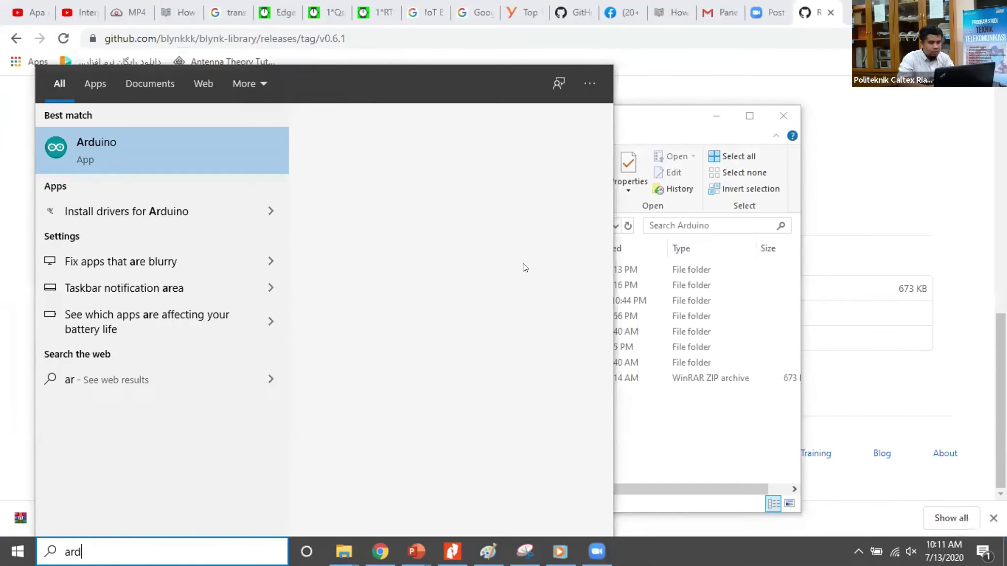
click(524, 263)
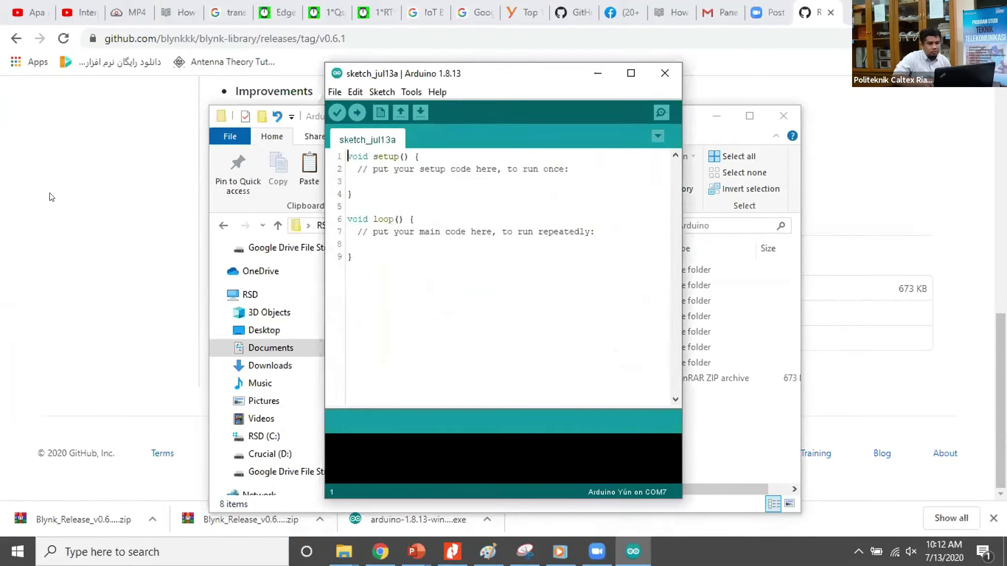
double_click(574, 70)
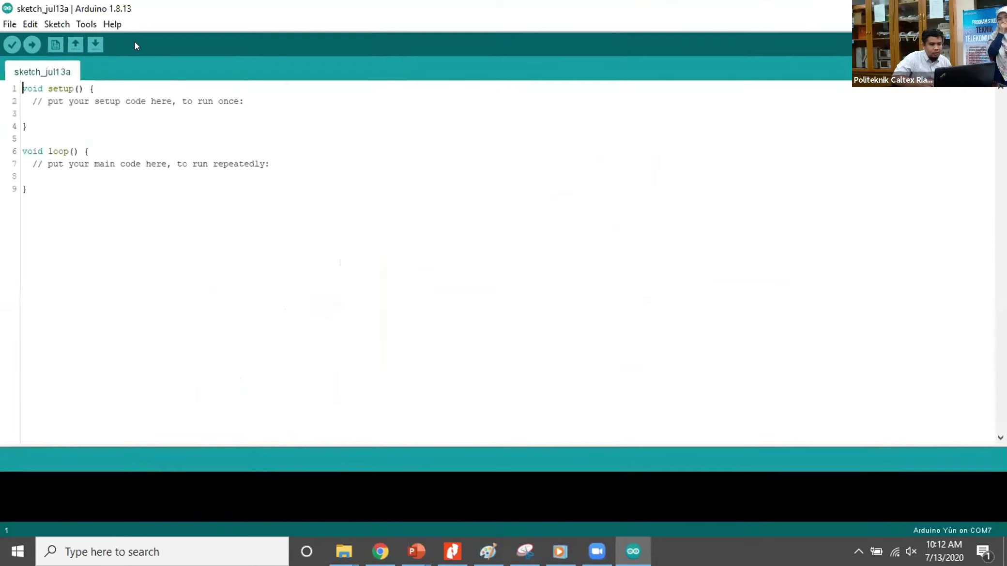
Look through the includable libraries down to the contributed ones, checking the Blynk and BlynkESP8266_Lib entries
click(56, 24)
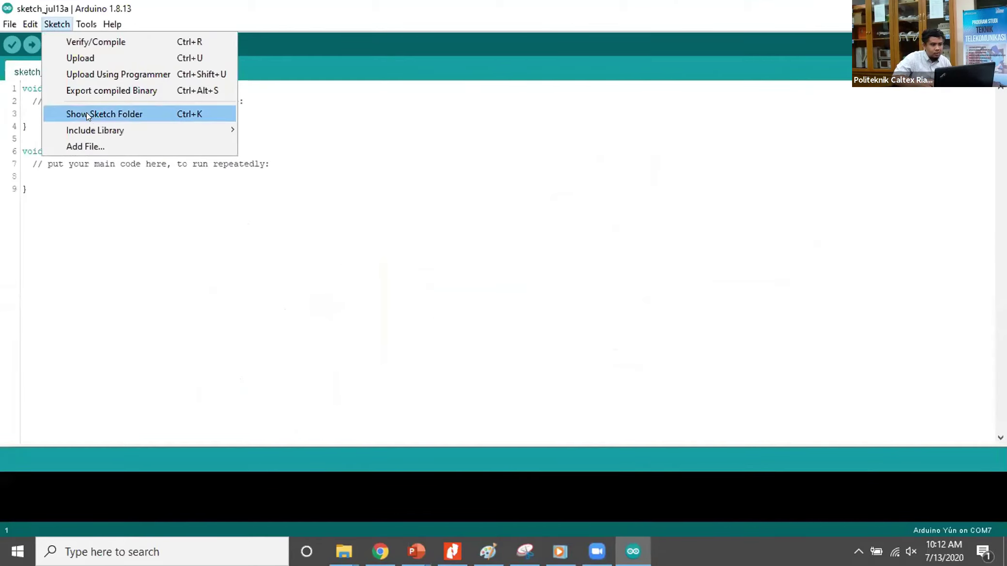
mouse_move(94, 125)
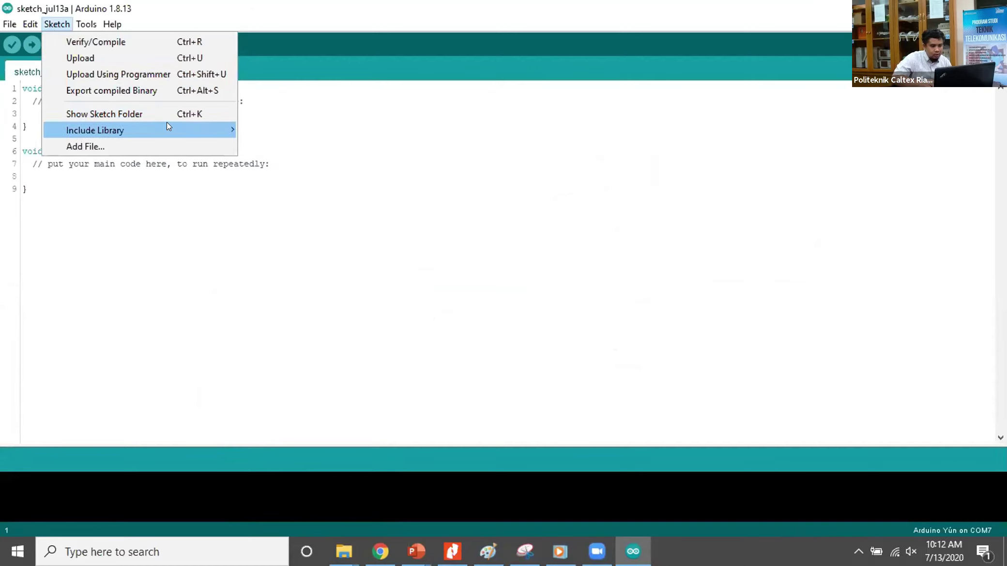
scroll(314, 252, down, 10)
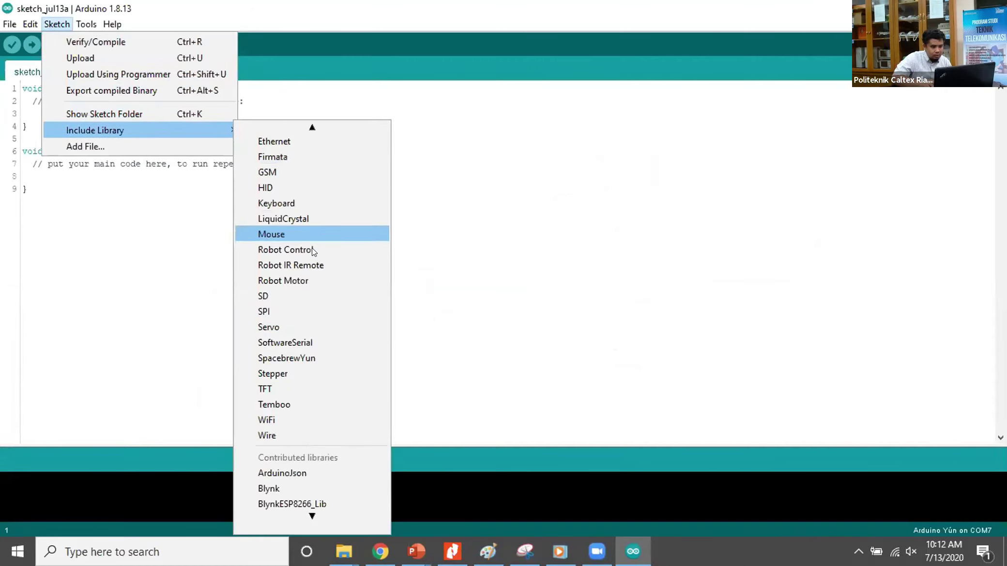
scroll(311, 248, down, 3)
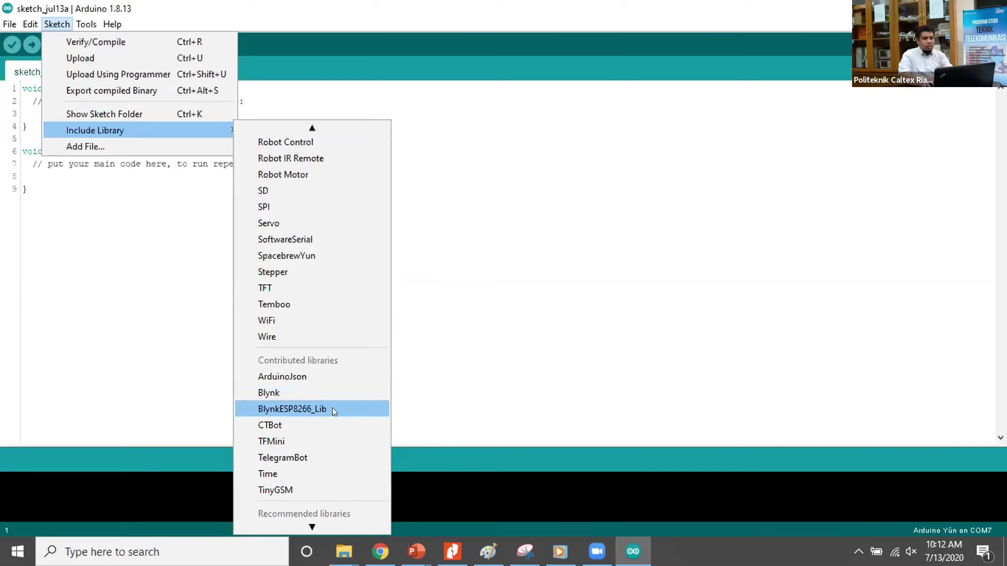
click(287, 32)
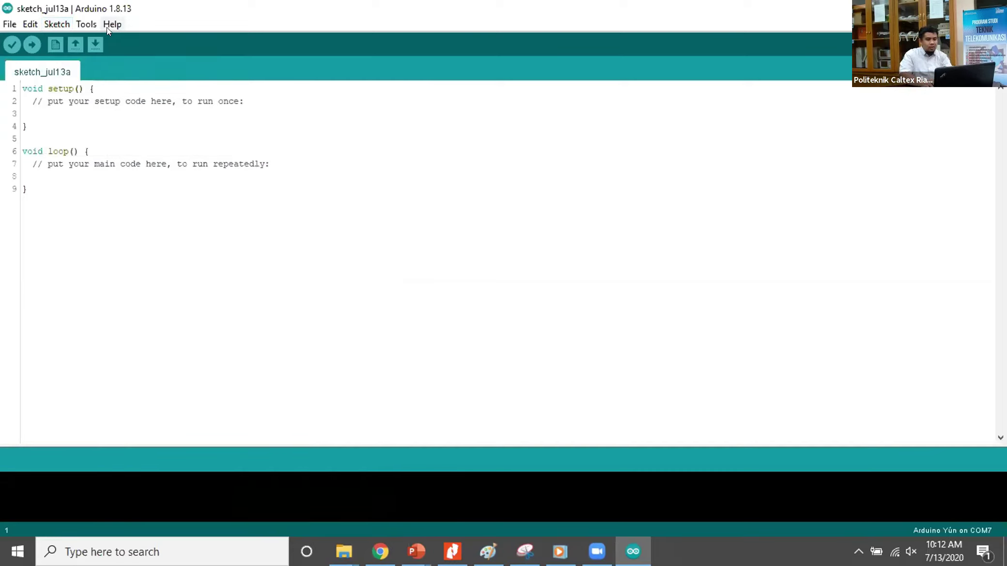
click(60, 24)
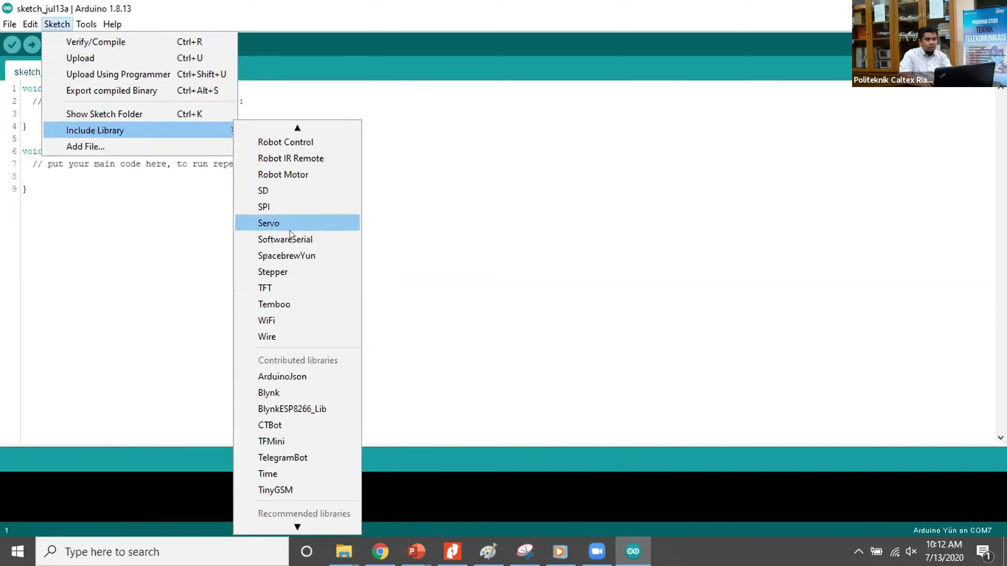
scroll(319, 343, down, 2)
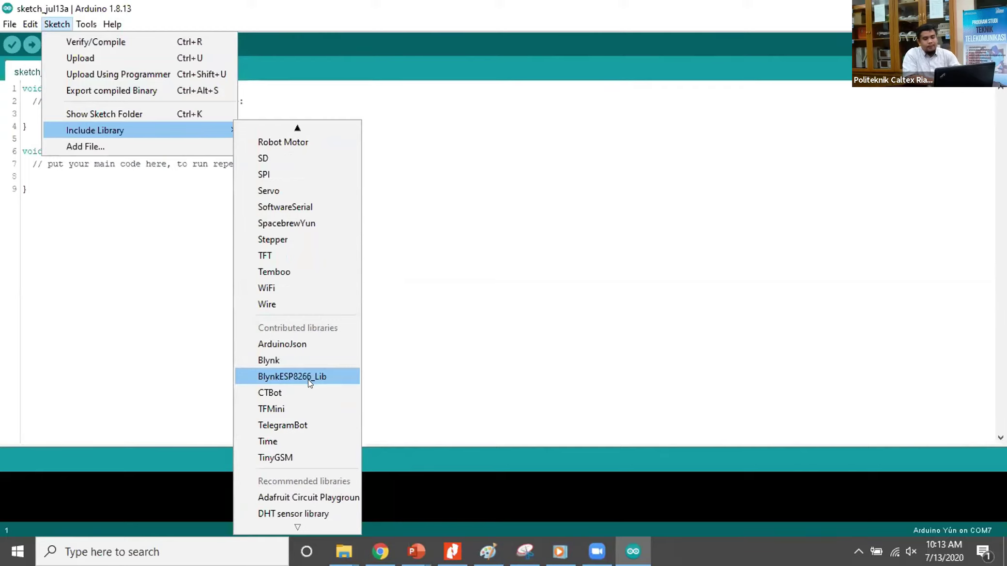
click(500, 300)
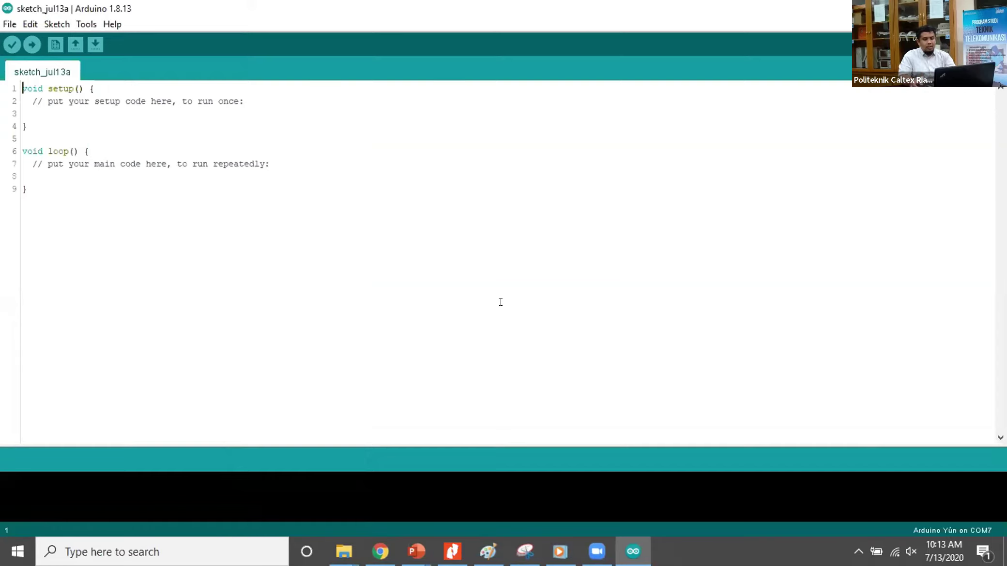
Switch to File Explorer, browse the Downloads folder and reopen the Arduino folder inside Documents
key(alt+Tab)
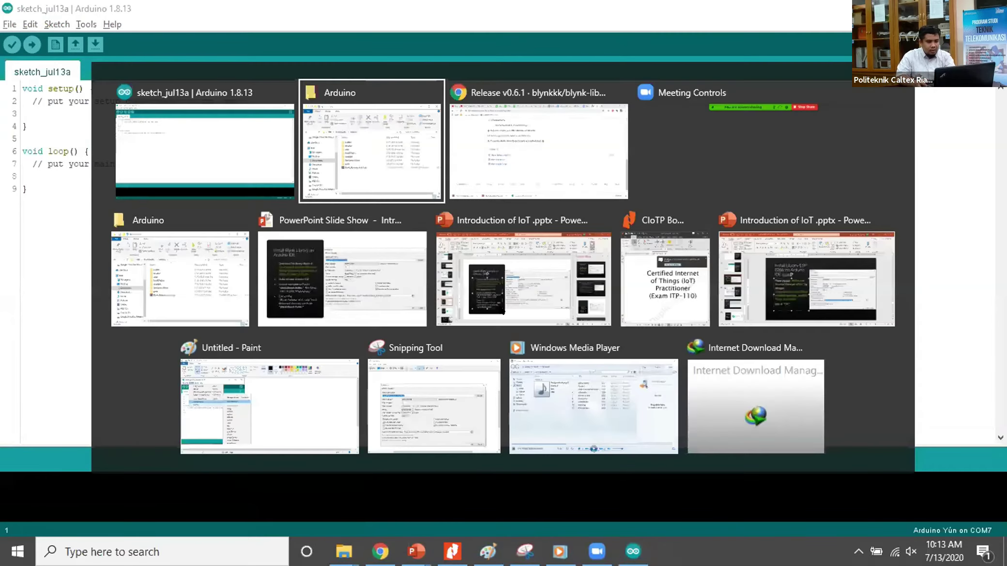
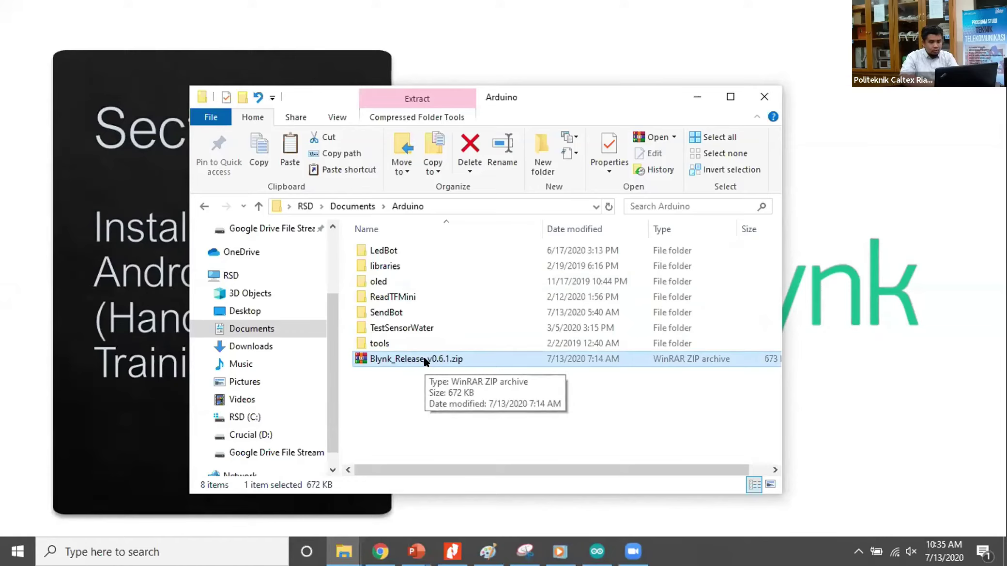
click(286, 347)
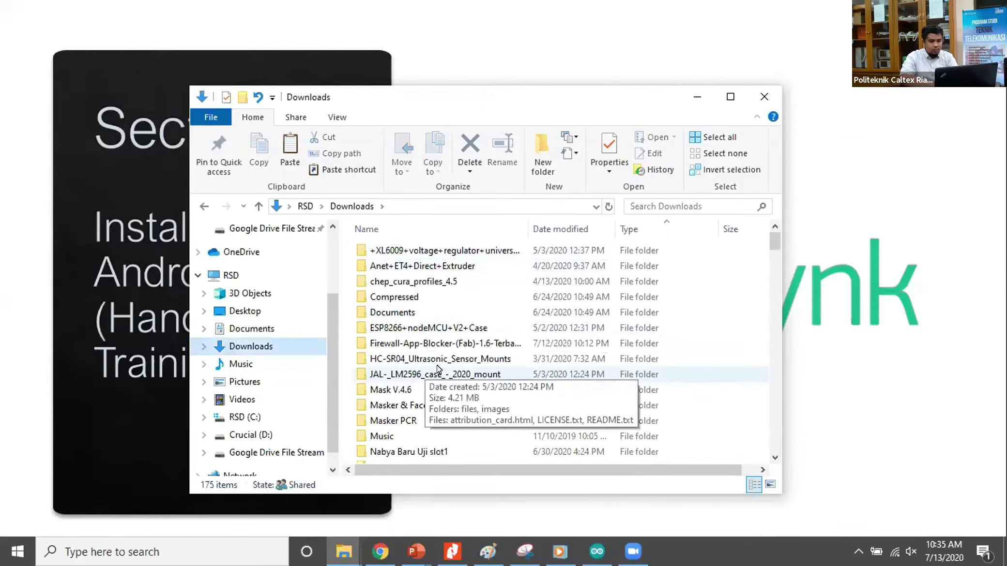
scroll(437, 368, down, 18)
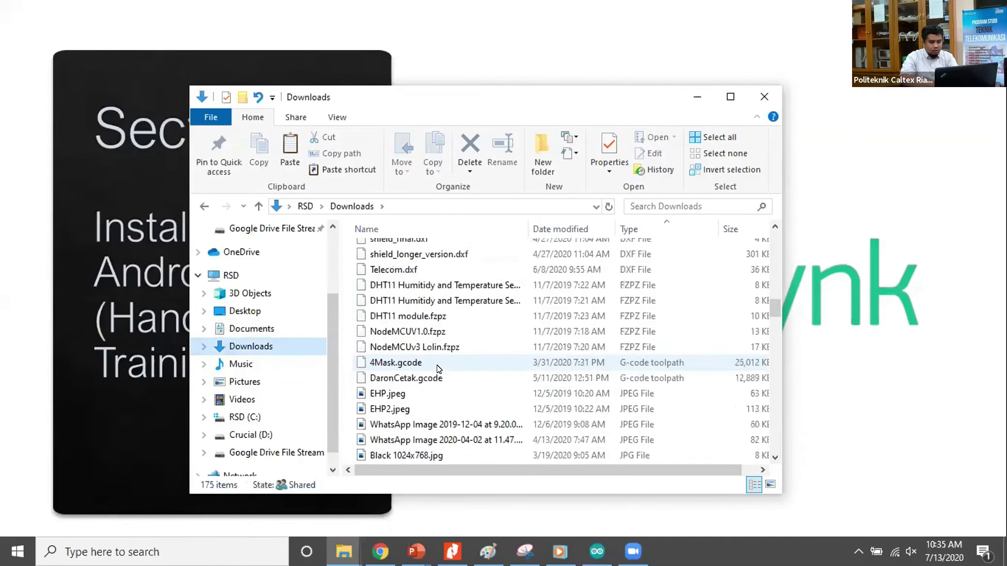
scroll(437, 368, up, 6)
click(285, 328)
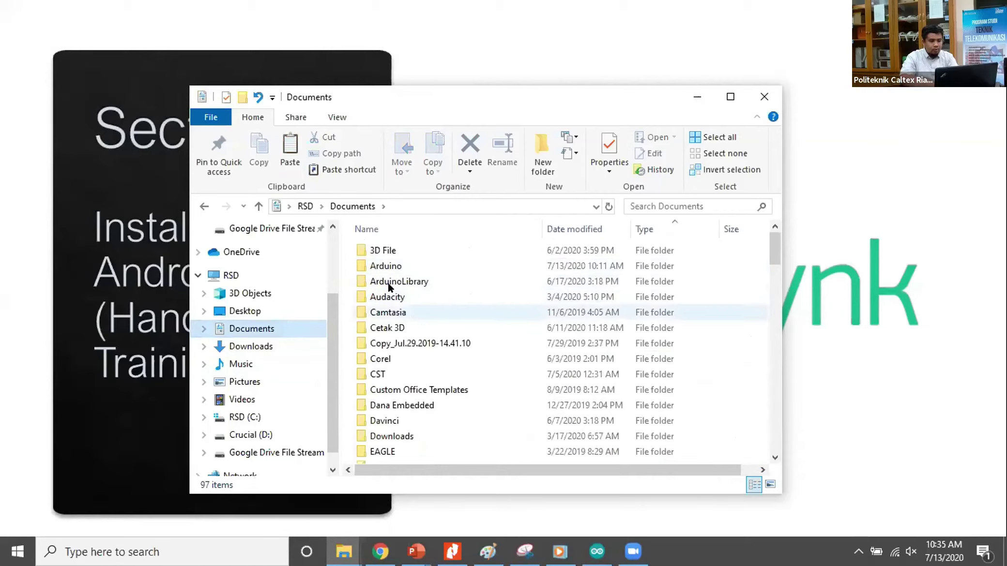
click(402, 266)
double_click(401, 266)
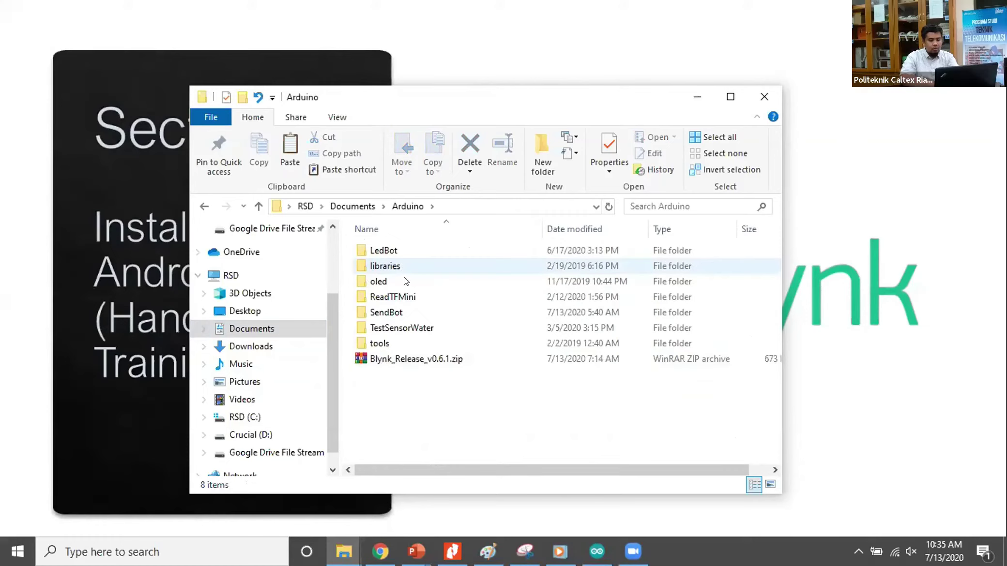
Extract Blynk_Release_v0.6.1.zip into a Blynk_Release_v0.6.1 subfolder of the Arduino folder and close the archive
click(407, 357)
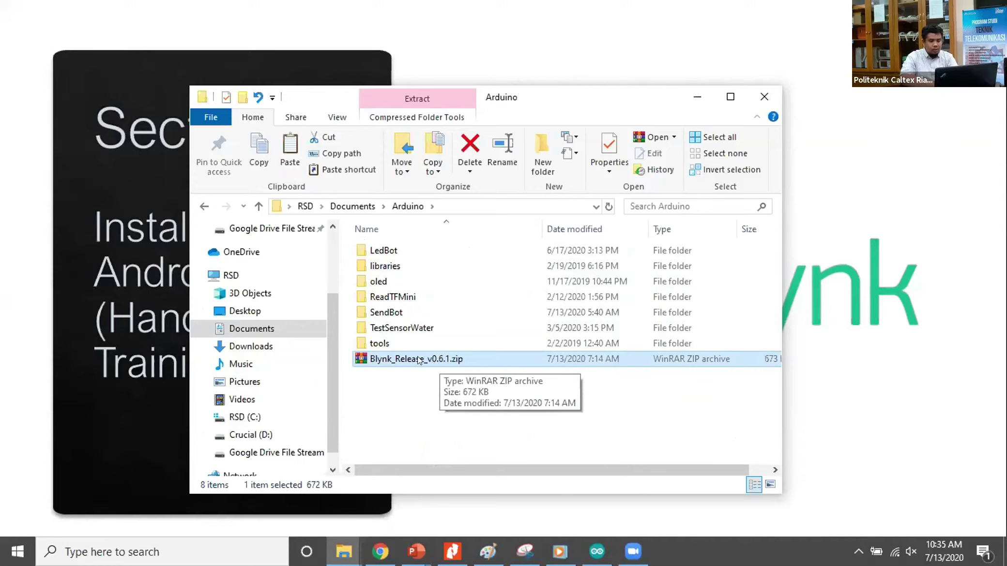
double_click(406, 359)
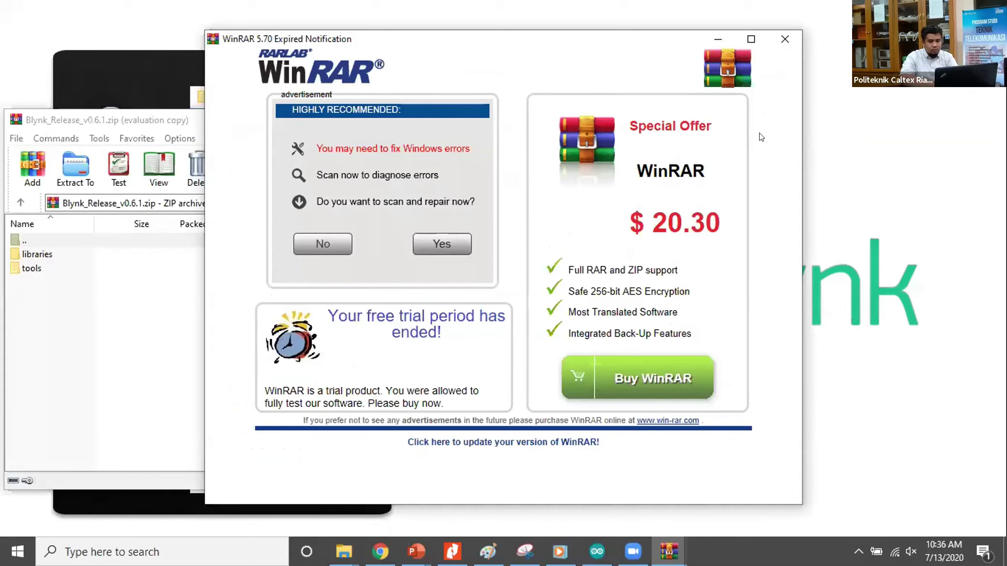
click(98, 250)
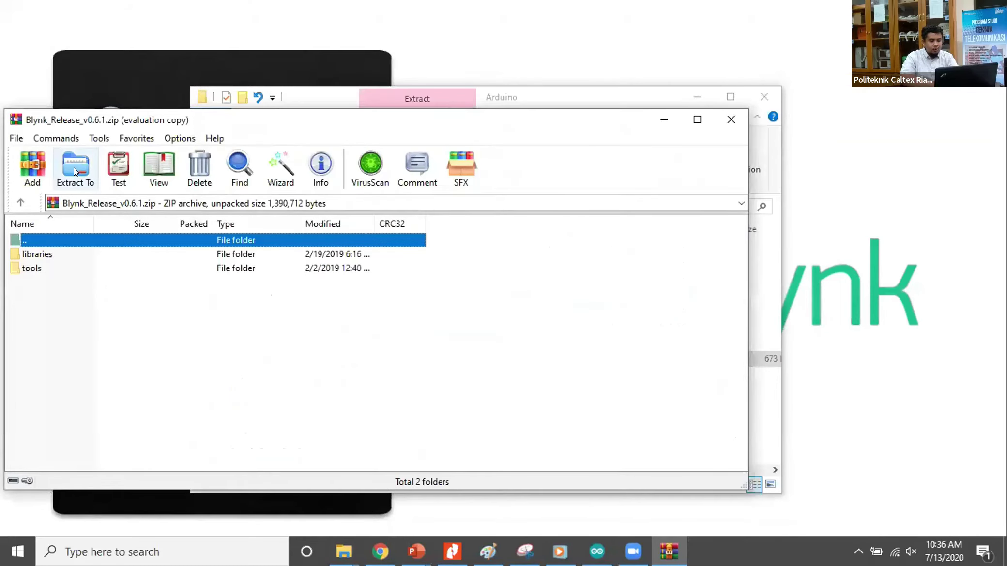
click(74, 167)
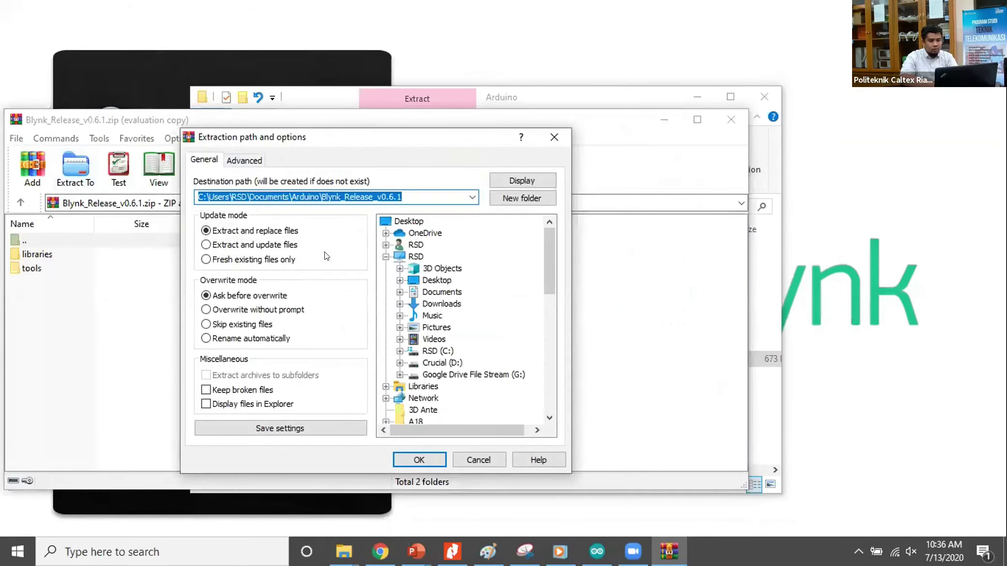
click(419, 460)
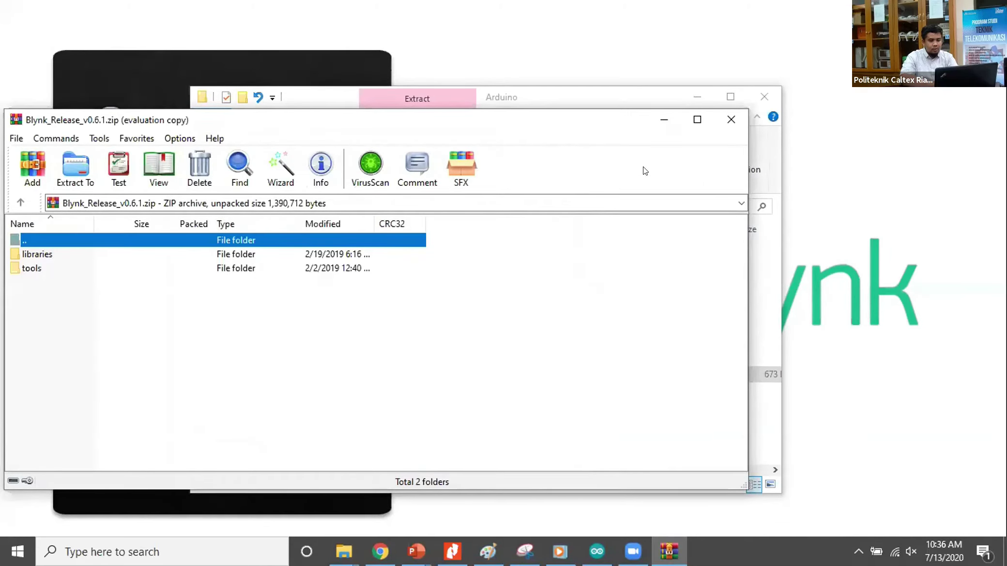
click(730, 121)
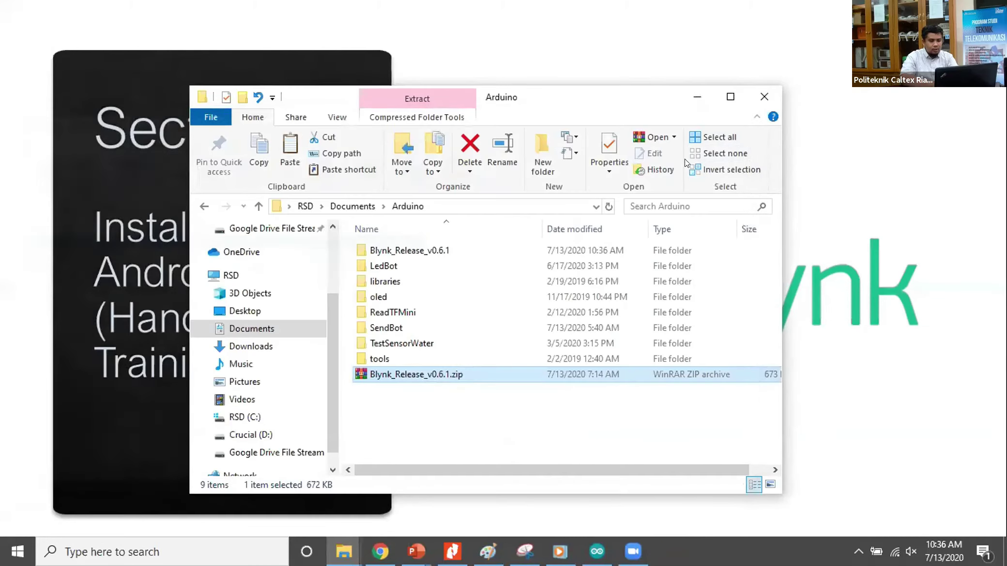
Open the extracted Blynk_Release_v0.6.1 folder and point out its libraries and tools folders
click(415, 251)
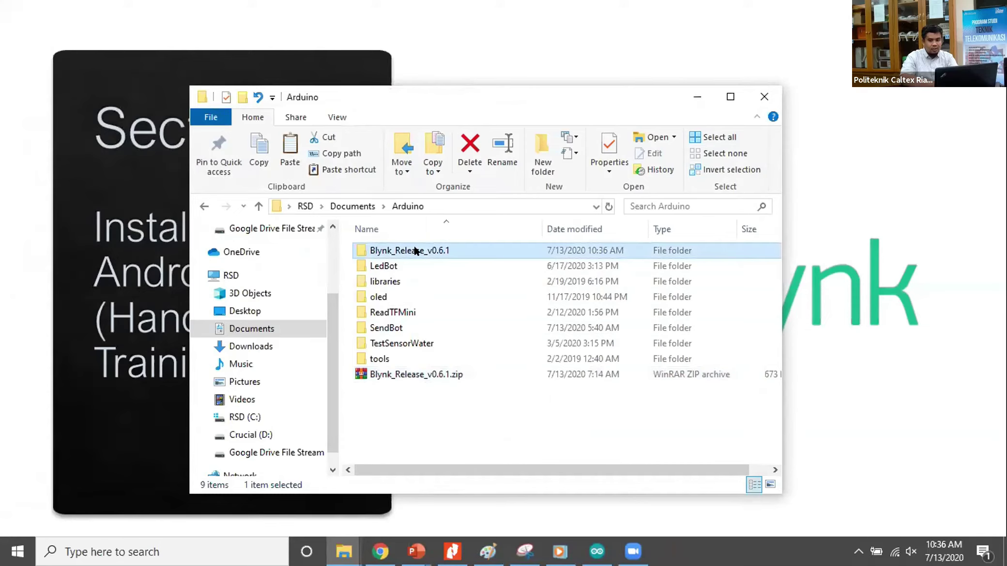
click(402, 375)
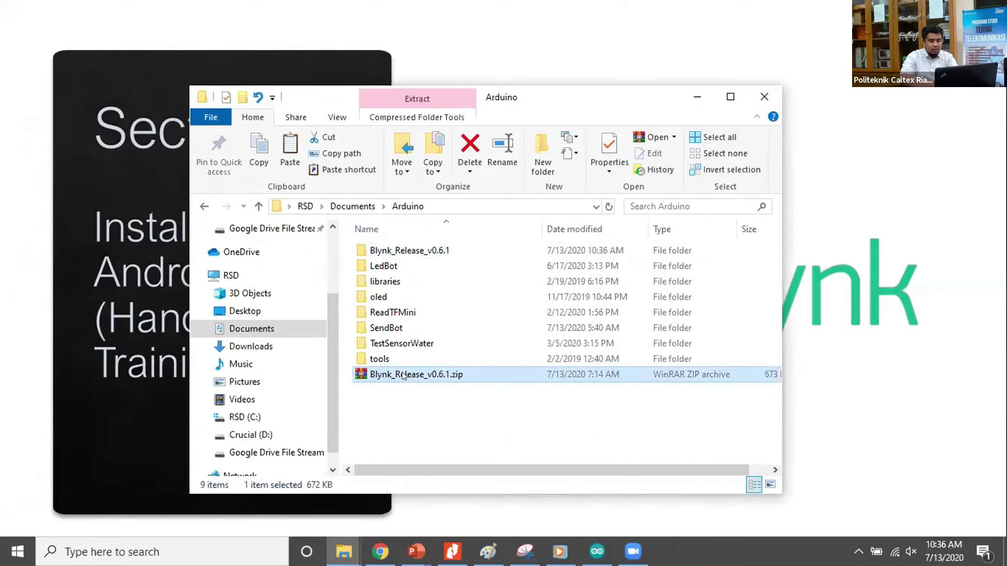
double_click(418, 250)
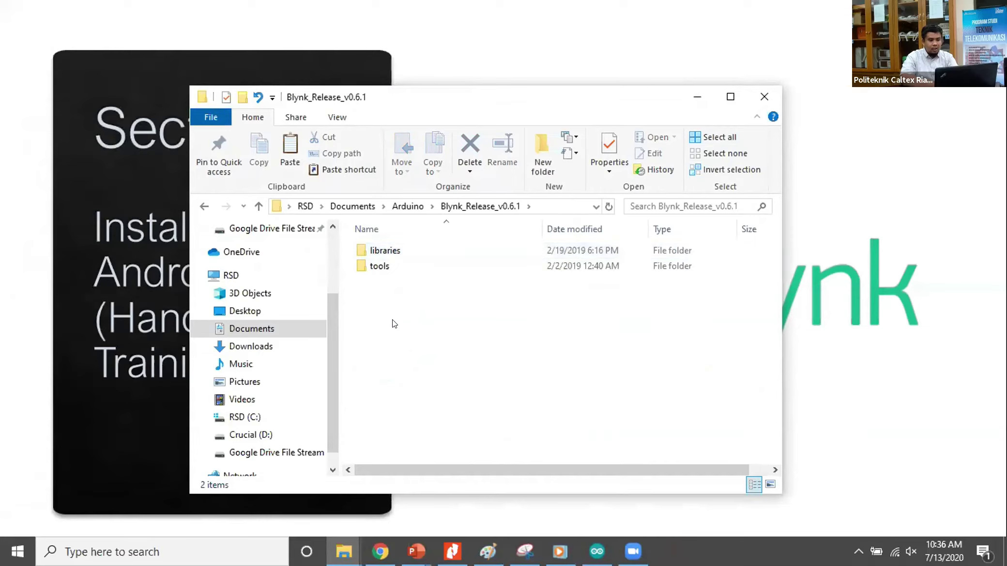
drag(392, 319, 377, 237)
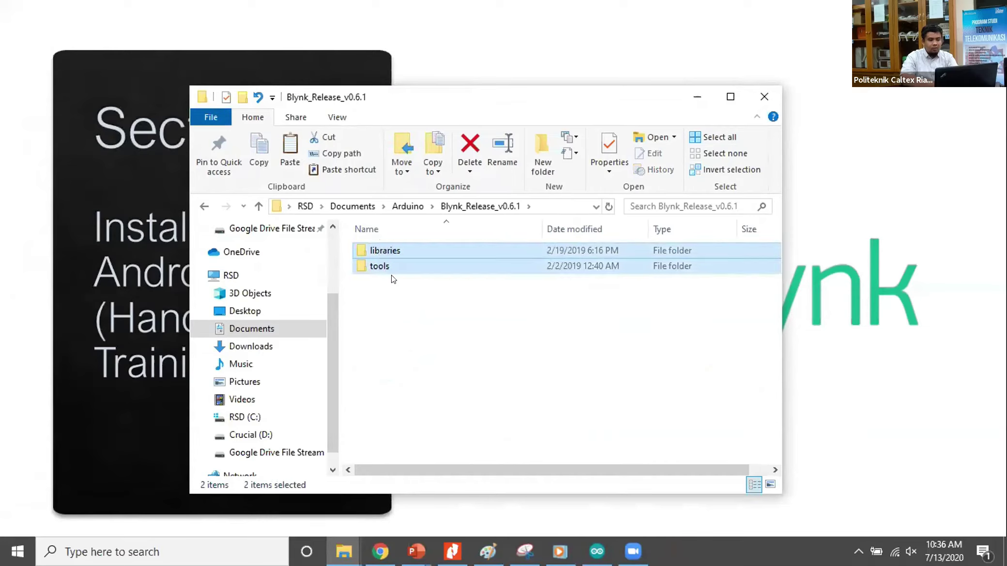
click(395, 297)
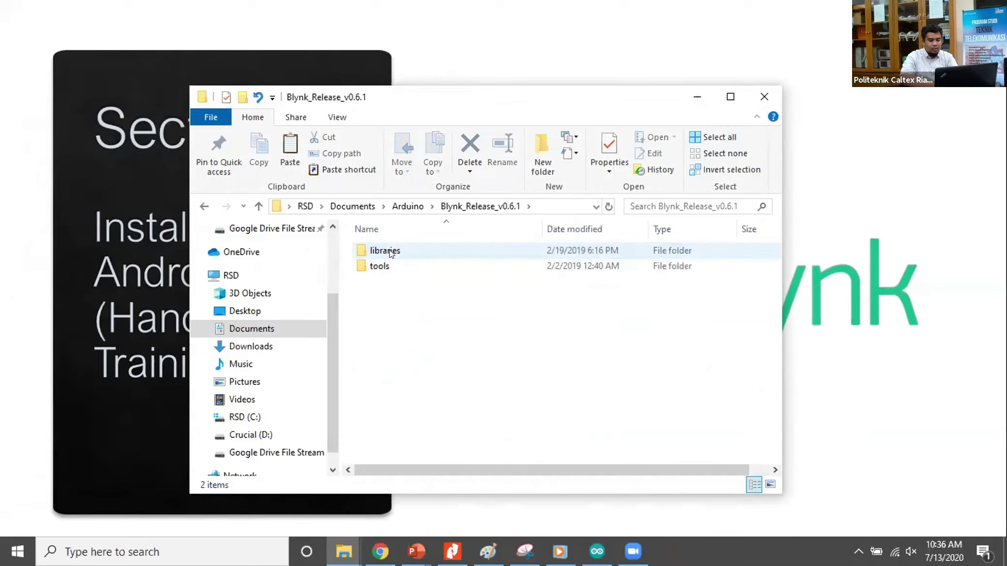
click(389, 251)
click(390, 264)
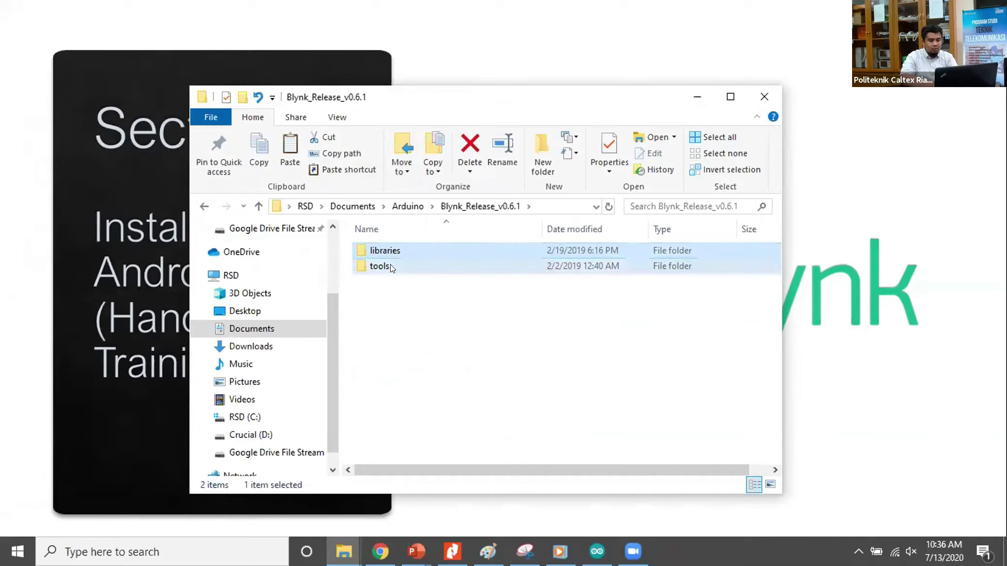
Move the libraries and tools folders from Blynk_Release_v0.6.1 into the Arduino folder in Documents, replacing the files with the same names
drag(389, 288, 376, 241)
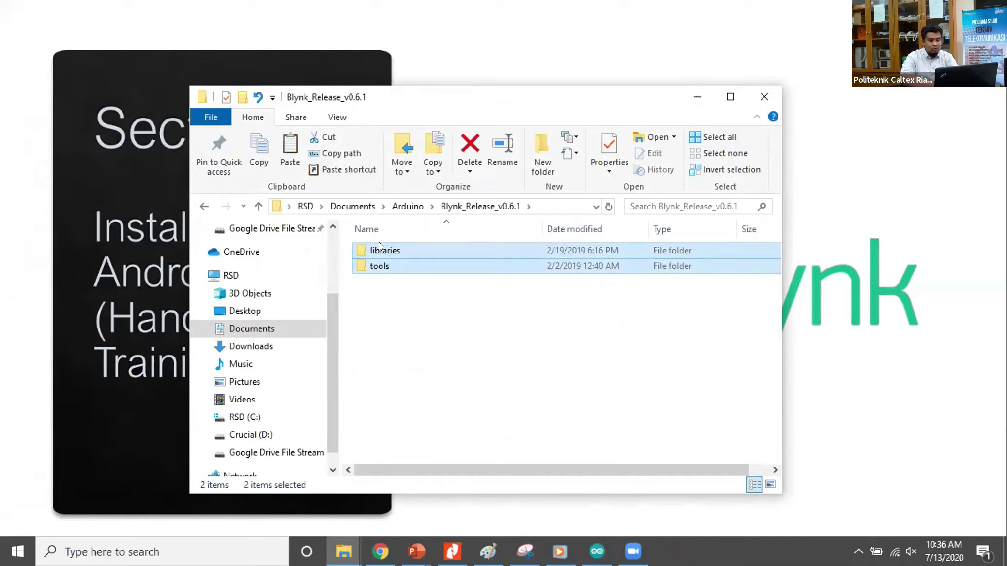
drag(378, 242, 403, 207)
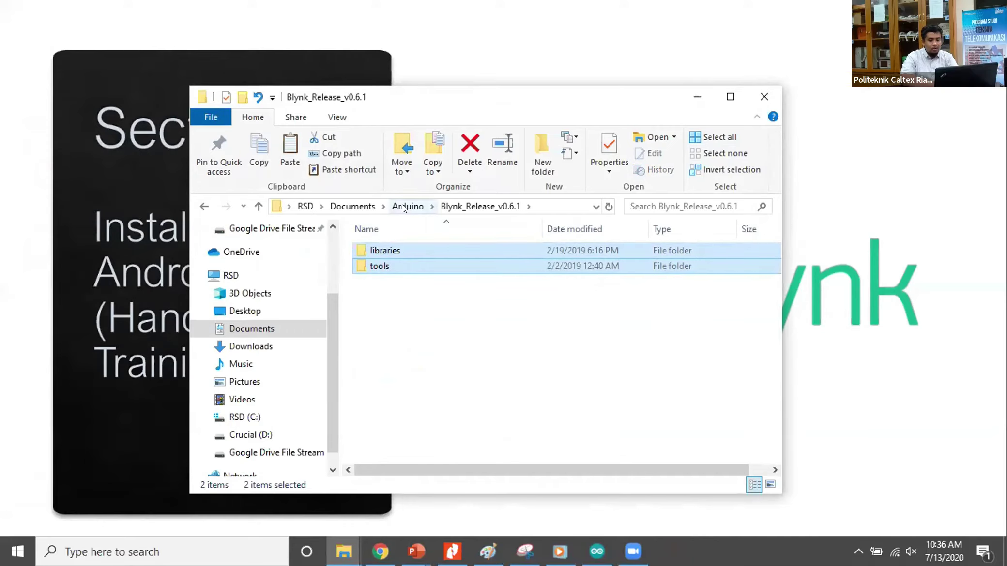
right_click(377, 247)
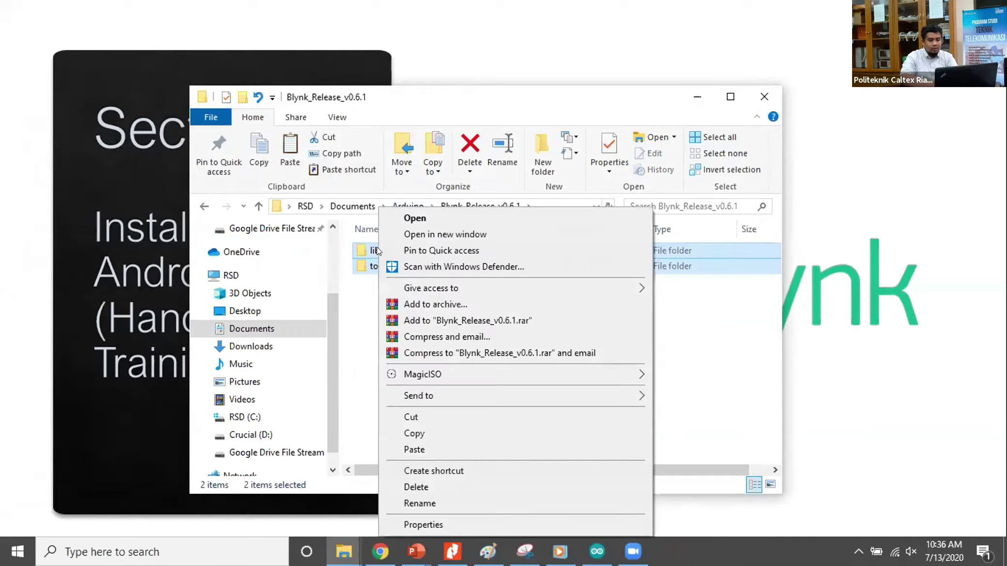
click(404, 417)
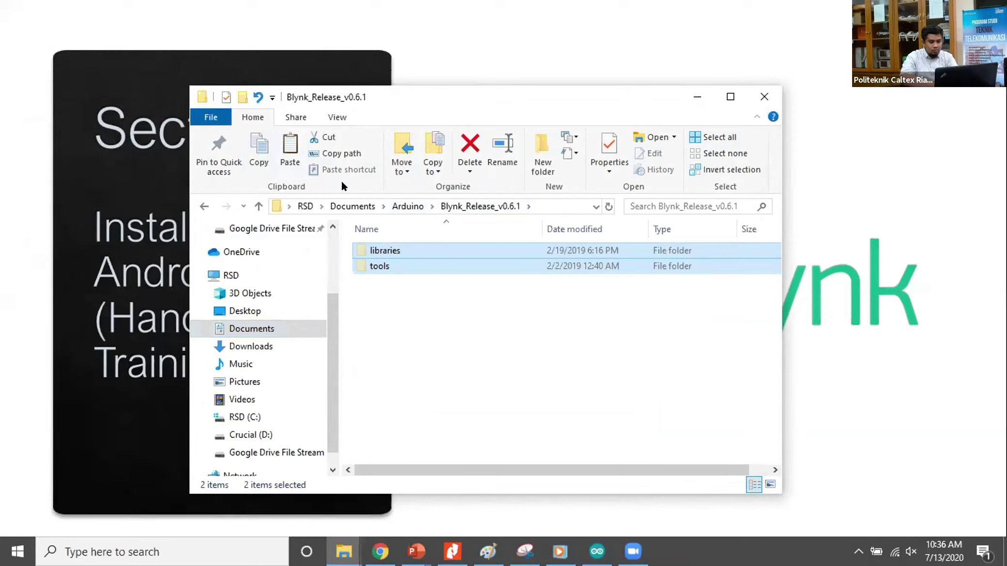
click(402, 146)
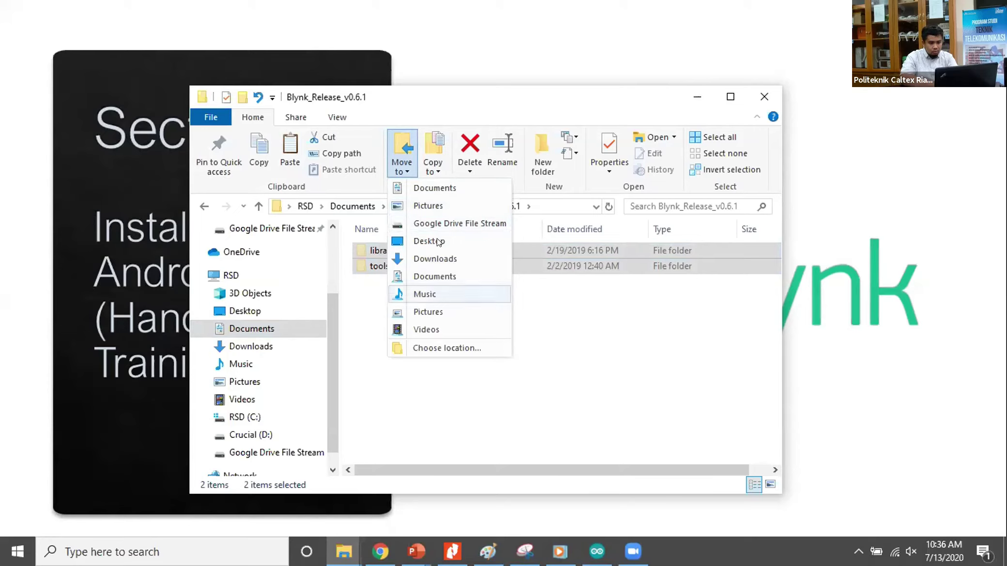
click(568, 306)
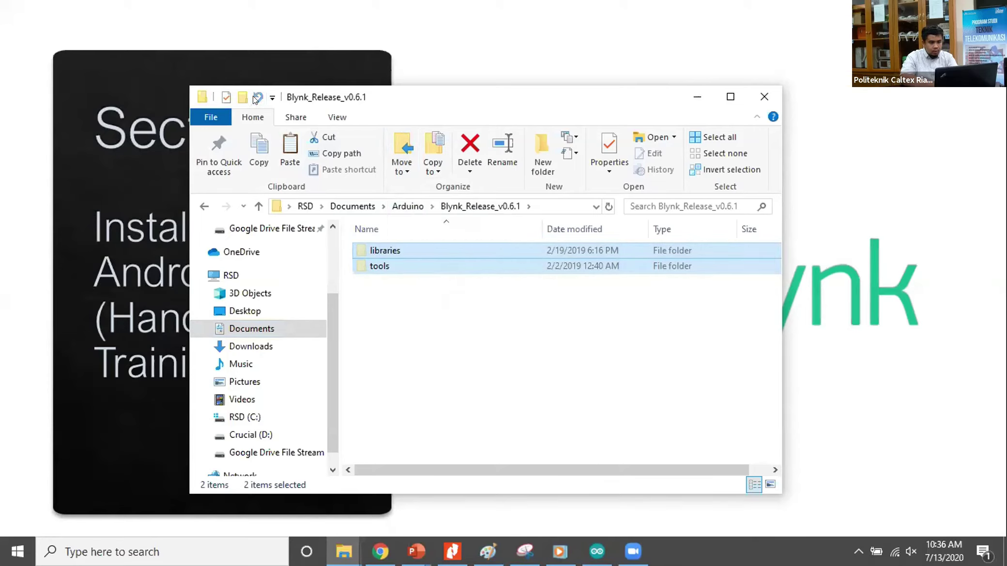
click(407, 206)
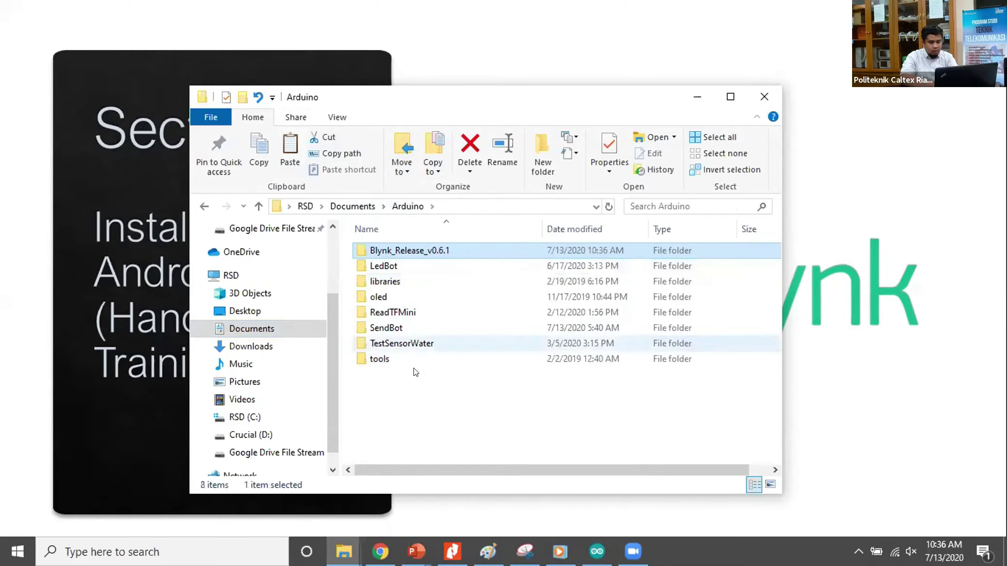
right_click(406, 392)
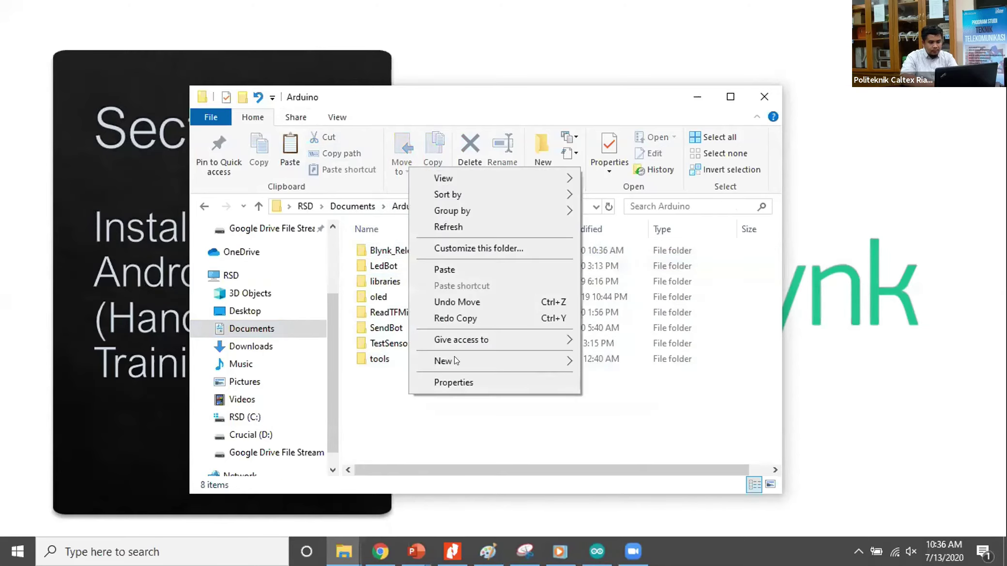
click(471, 270)
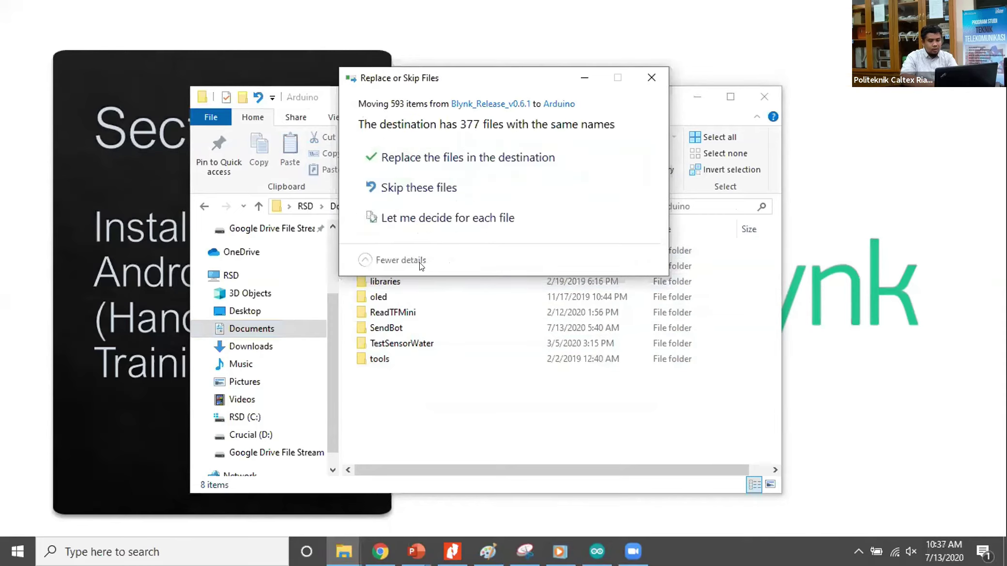
click(409, 159)
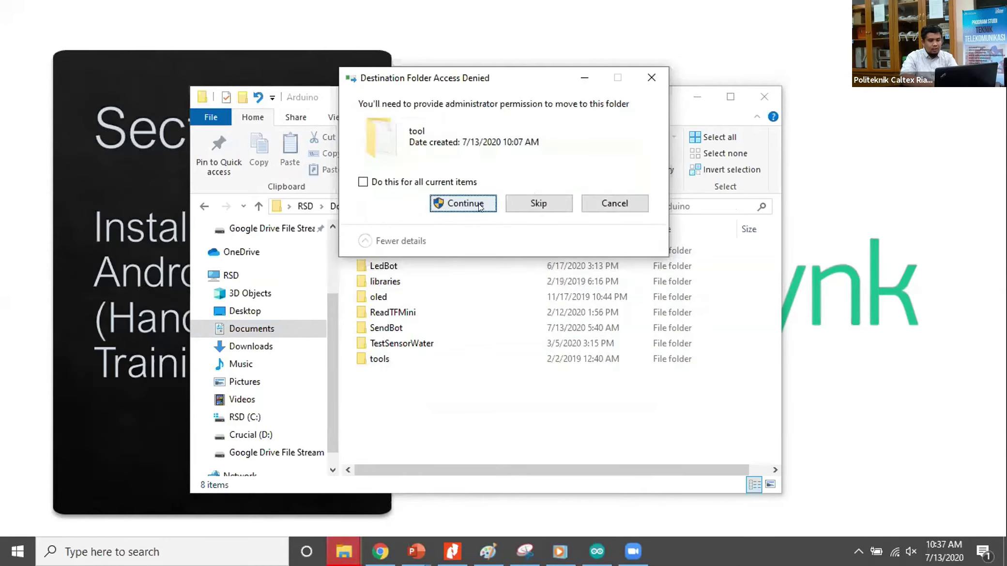
Try to continue moving the tool folder with administrator permission and for all current items, and cancel the remaining move
click(454, 184)
click(465, 205)
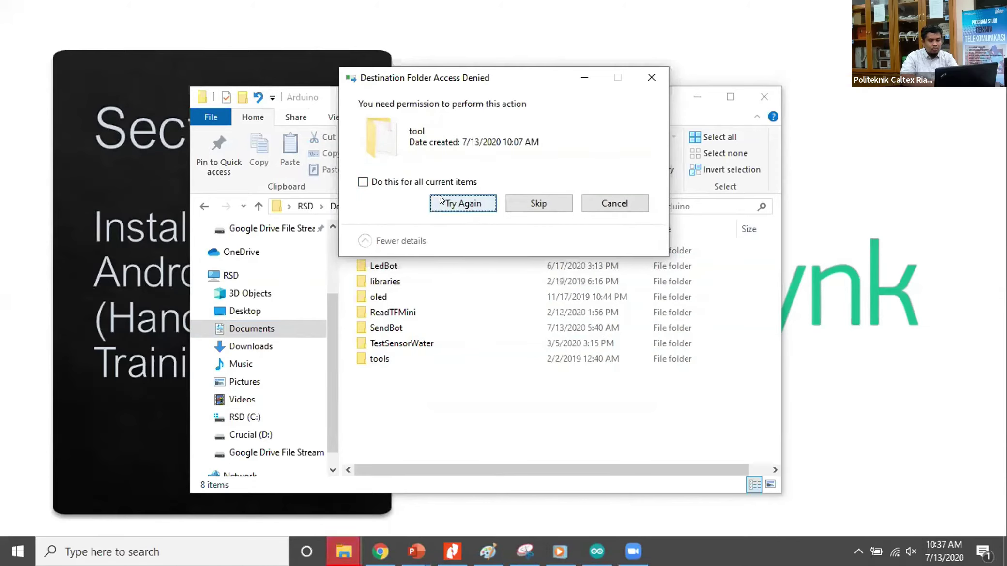
click(535, 203)
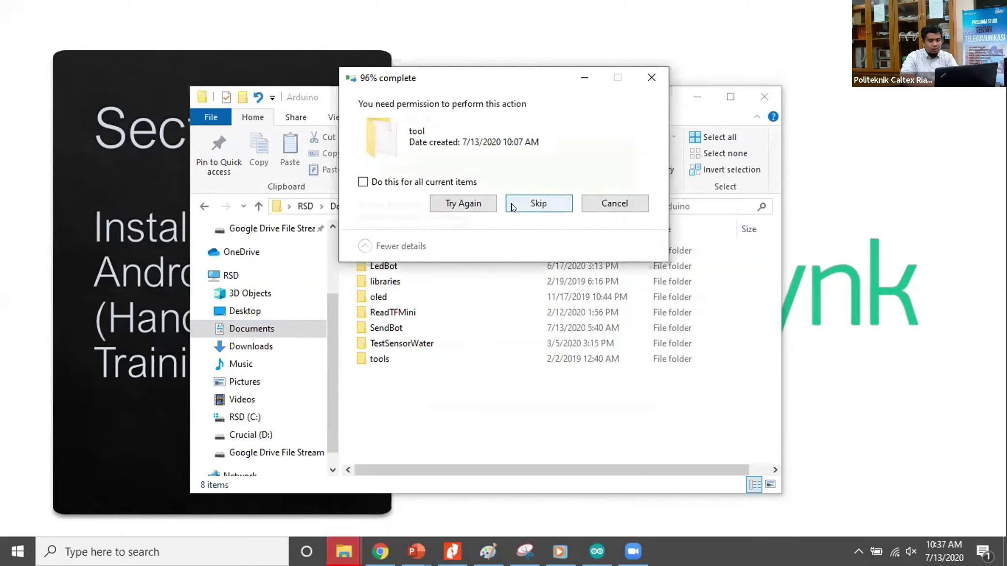
click(426, 183)
click(463, 203)
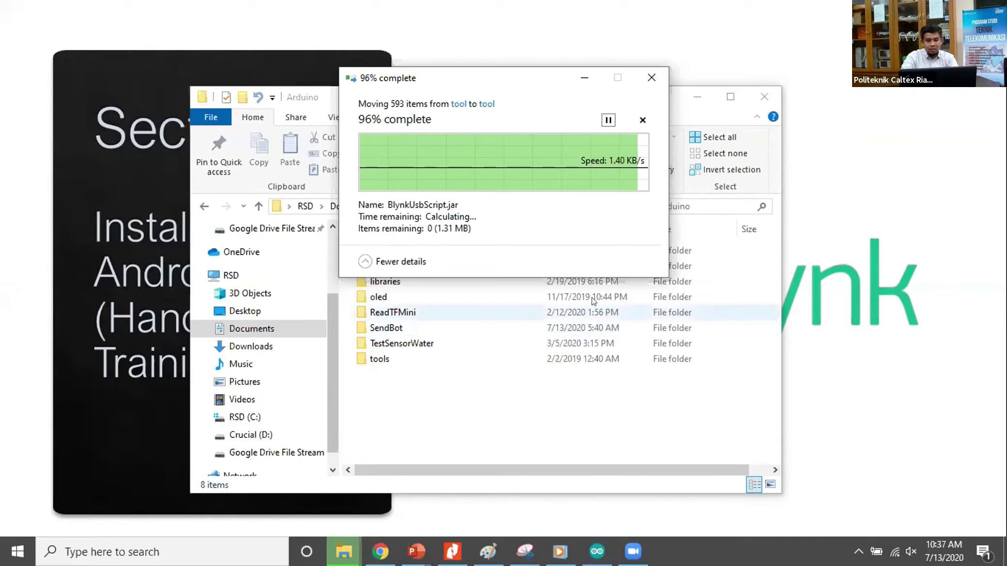
click(642, 83)
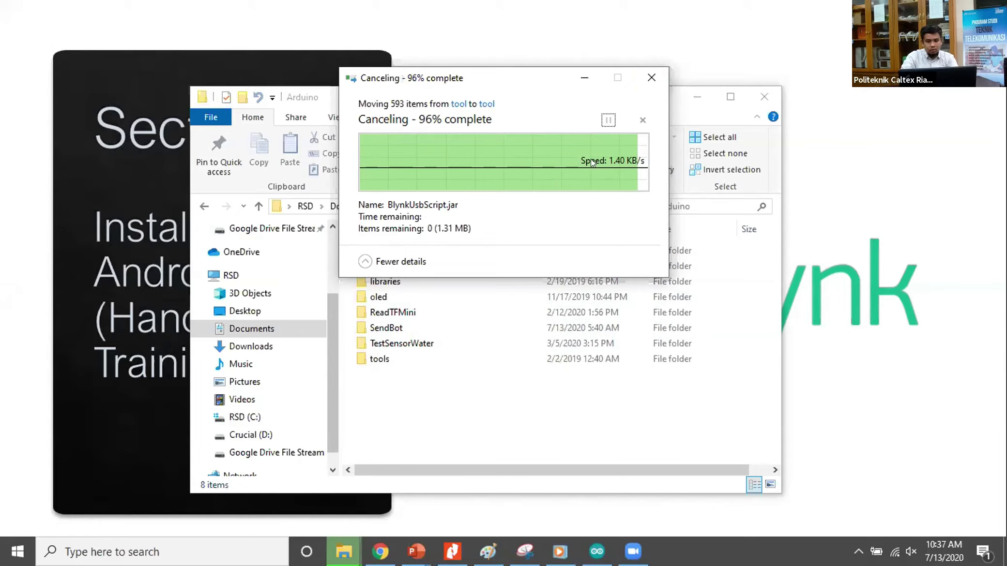
click(651, 77)
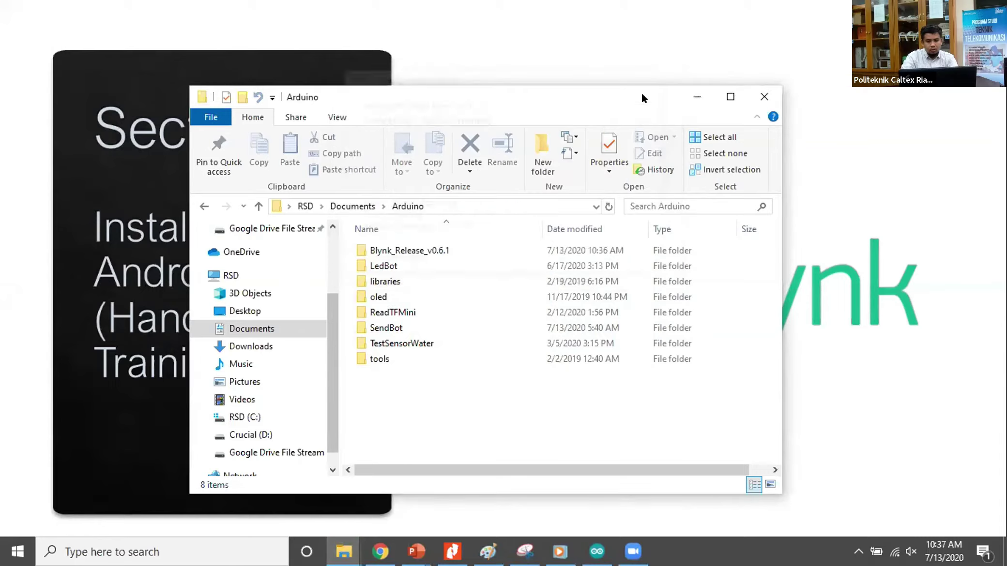
Check the Blynk_Release_v0.6.1 folder, permanently delete it from the Arduino folder and minimize the progress window
double_click(390, 248)
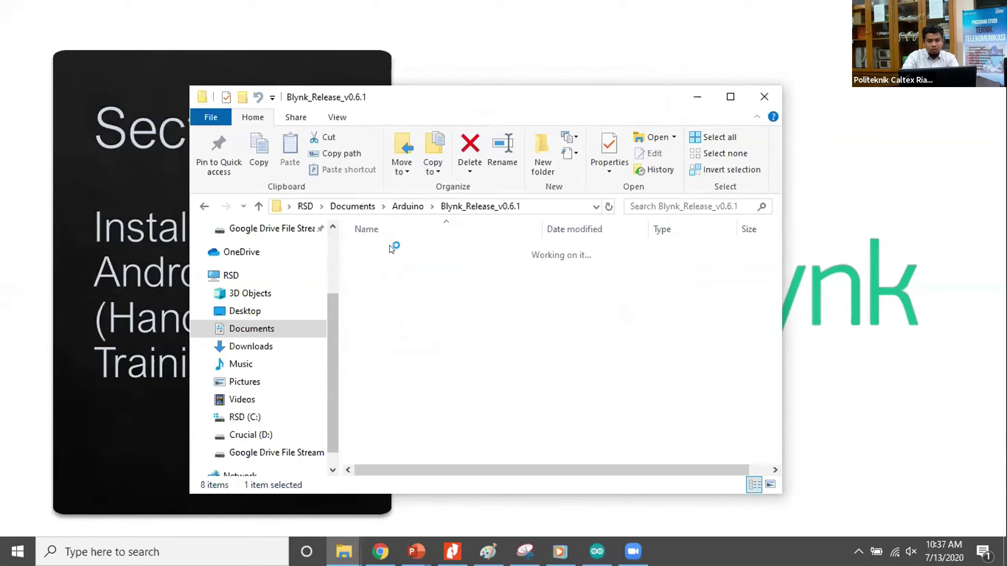
click(203, 206)
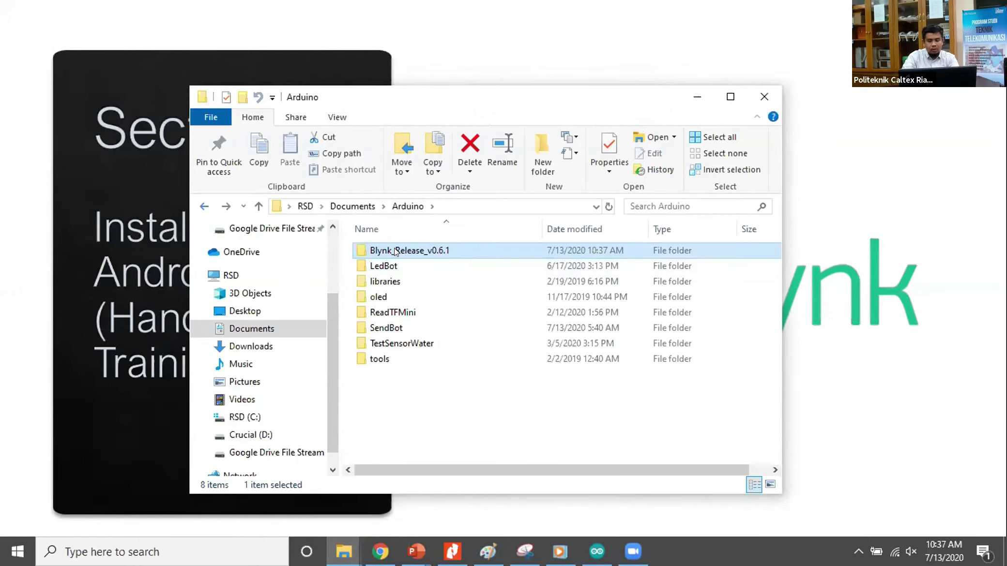
right_click(400, 250)
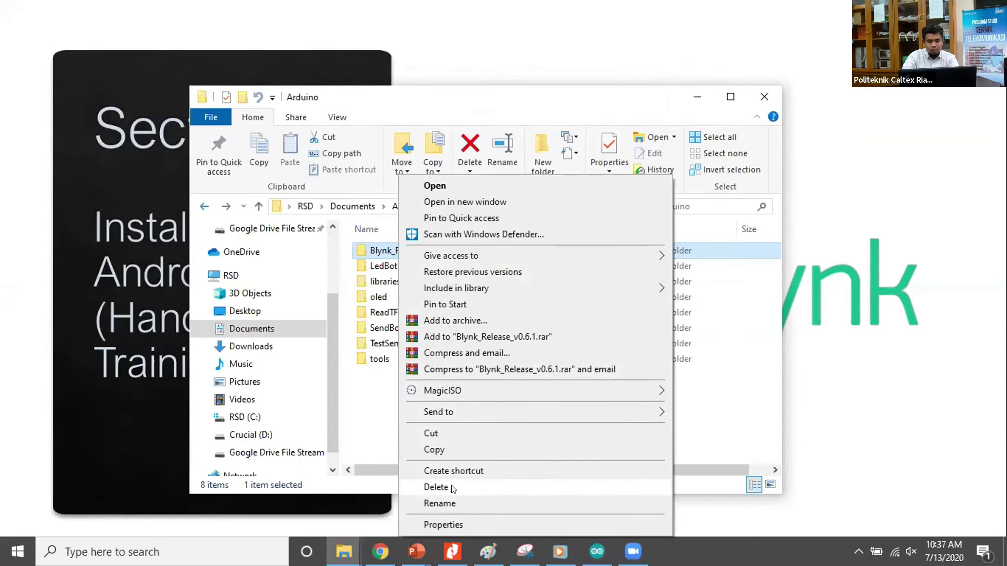
click(451, 486)
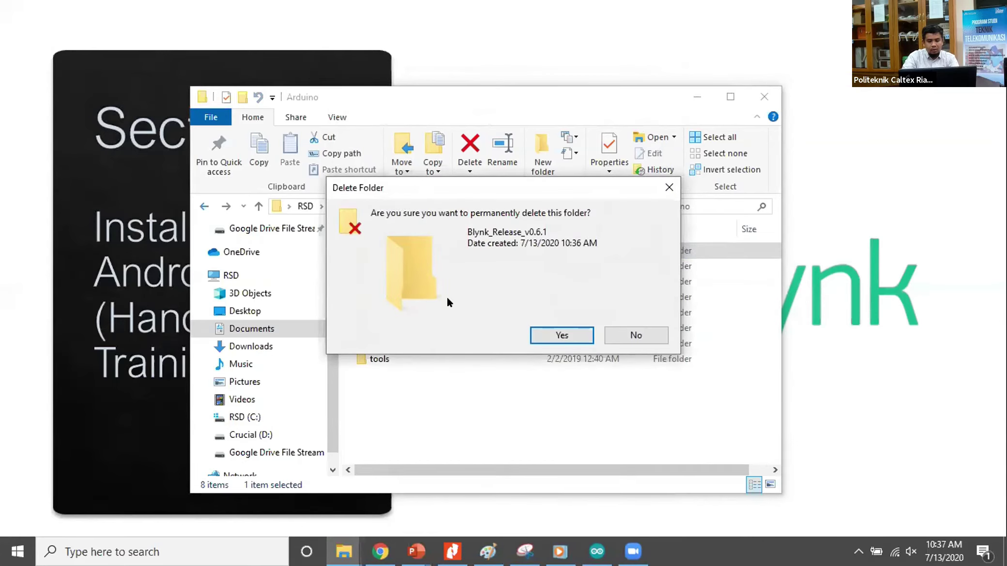
key(Return)
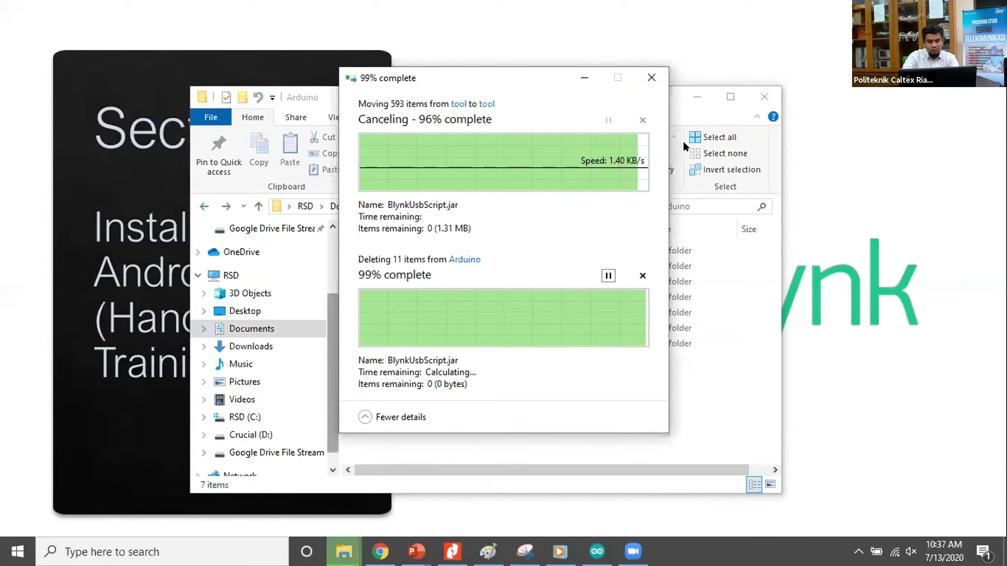
click(583, 80)
Reopen the Arduino folder from Documents and point out its libraries and tools folders by selecting them
click(252, 328)
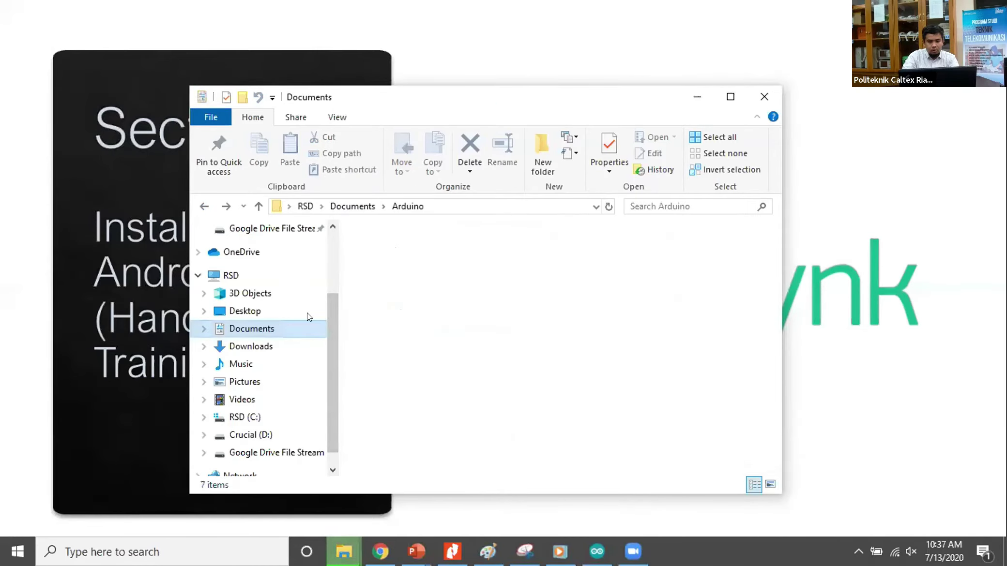
click(391, 266)
double_click(390, 266)
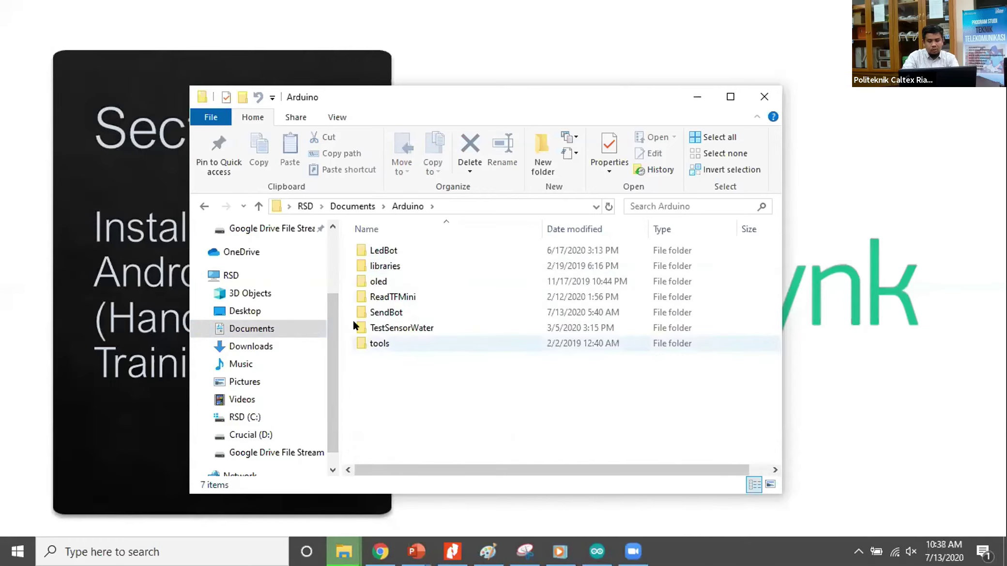
click(379, 265)
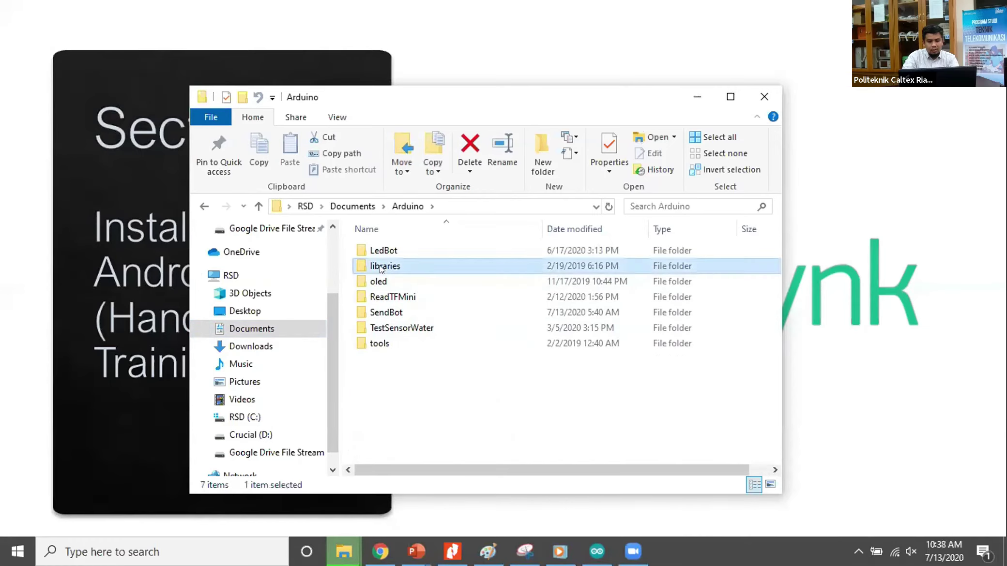
ctrl+click(380, 343)
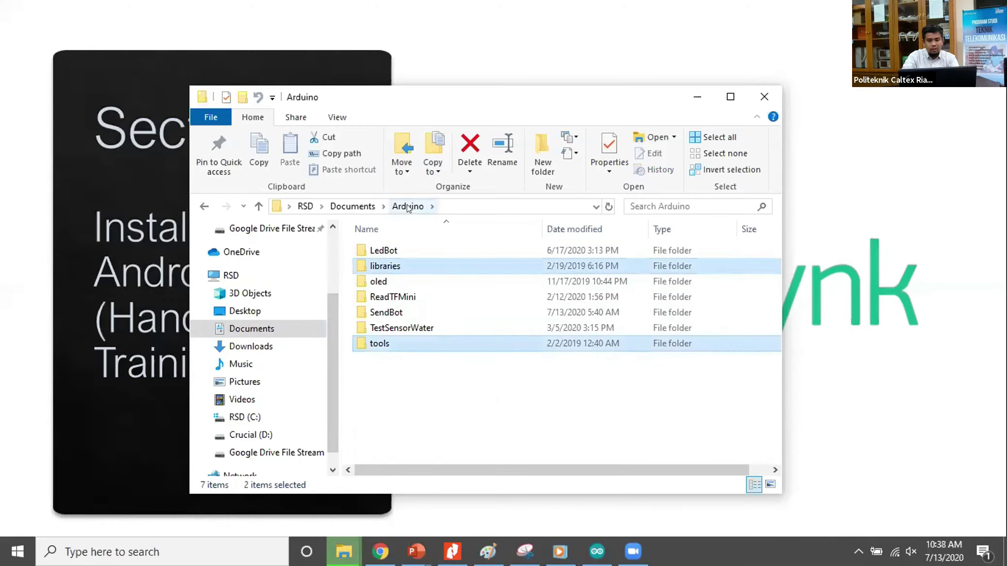
click(407, 204)
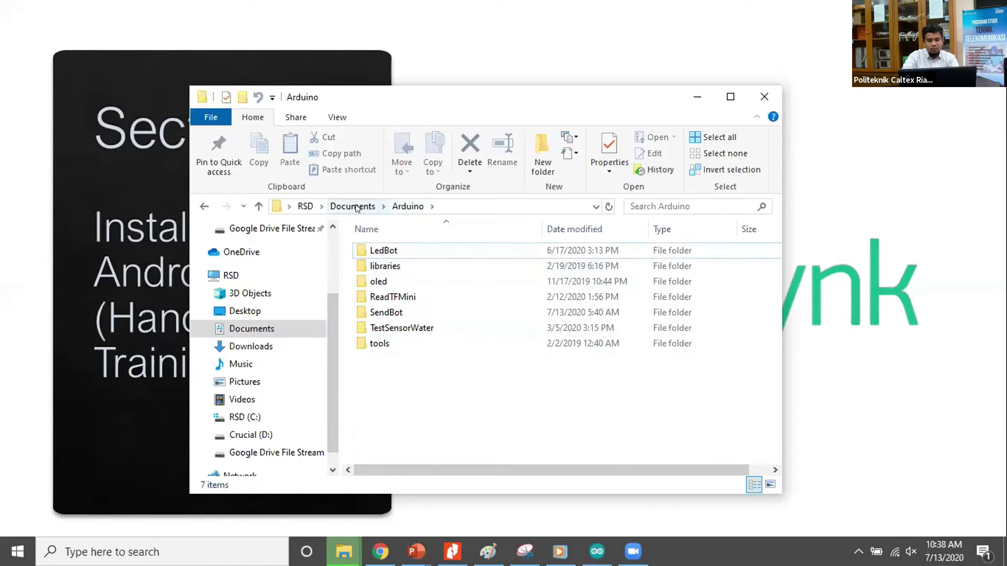
click(264, 328)
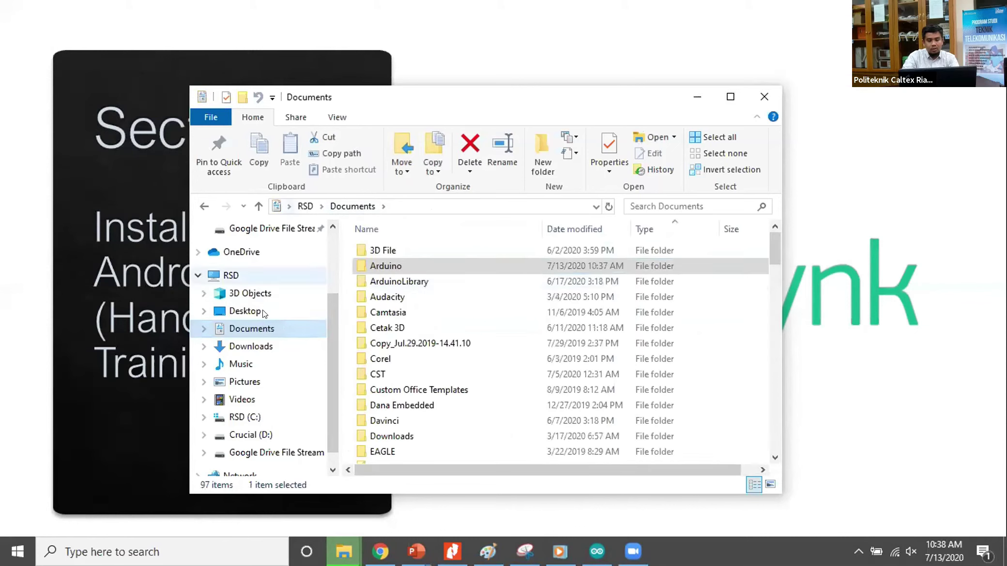
double_click(378, 266)
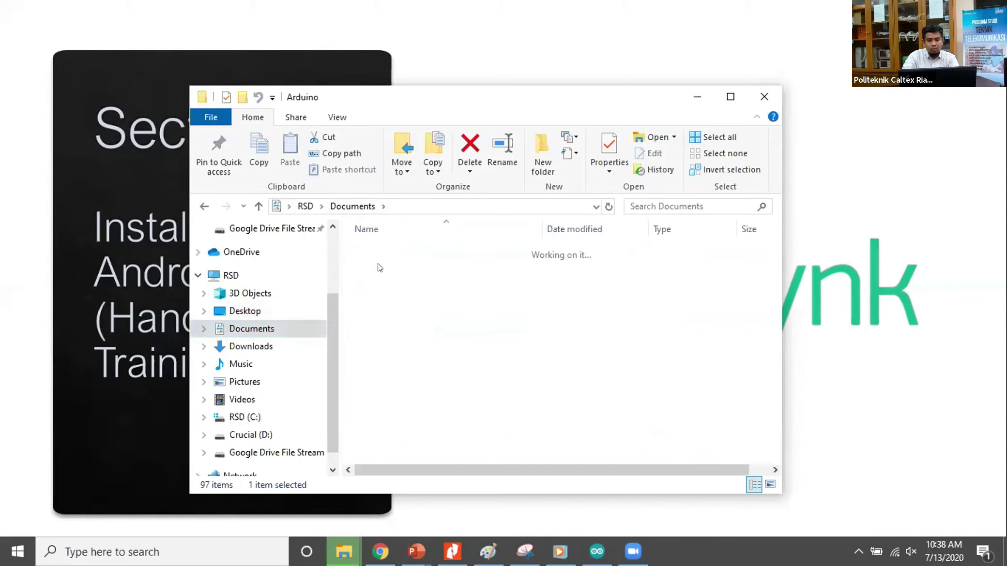
click(382, 268)
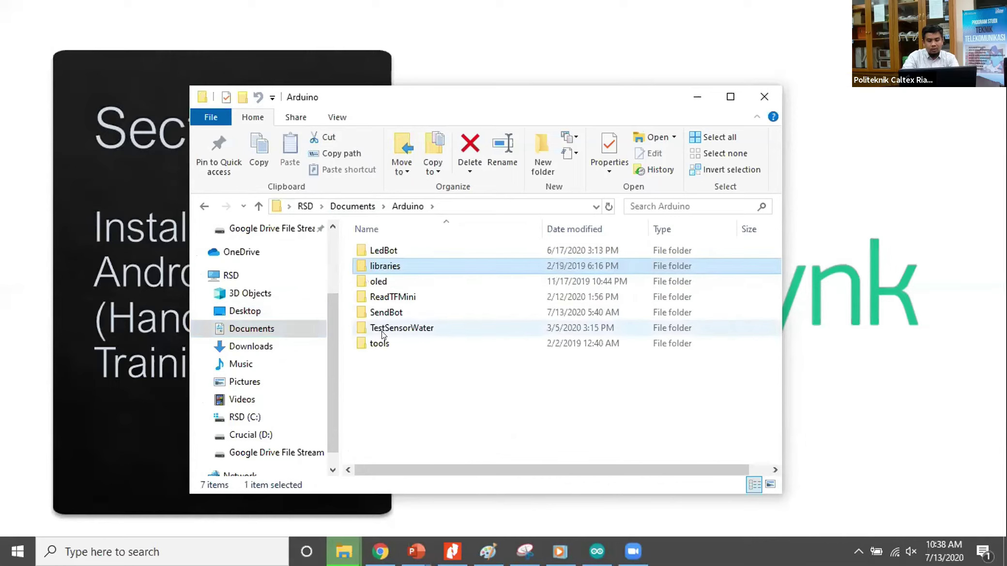
ctrl+click(381, 343)
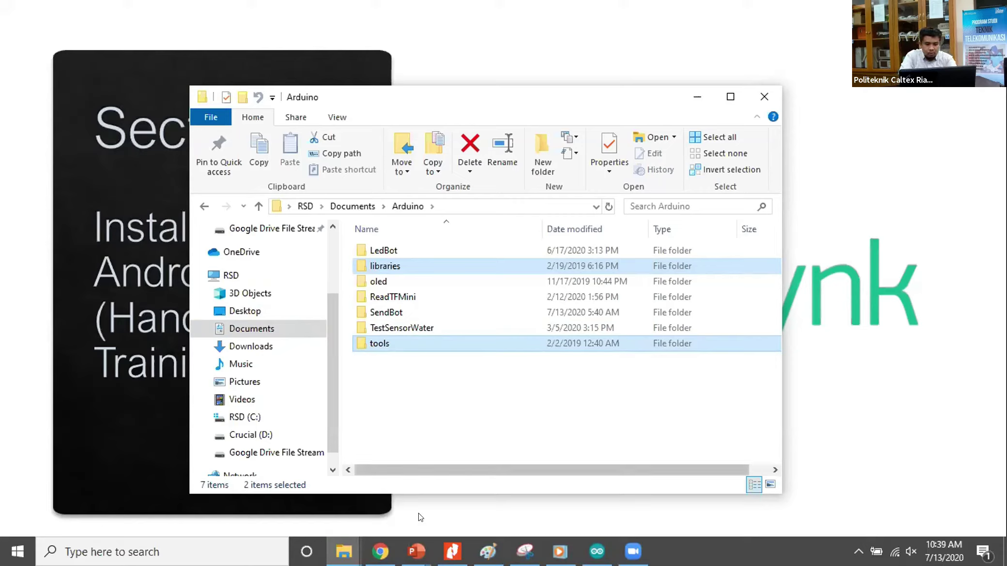
Switch to Chrome and search Google for "iot cloud open source" in place of the Blynk release page
click(380, 551)
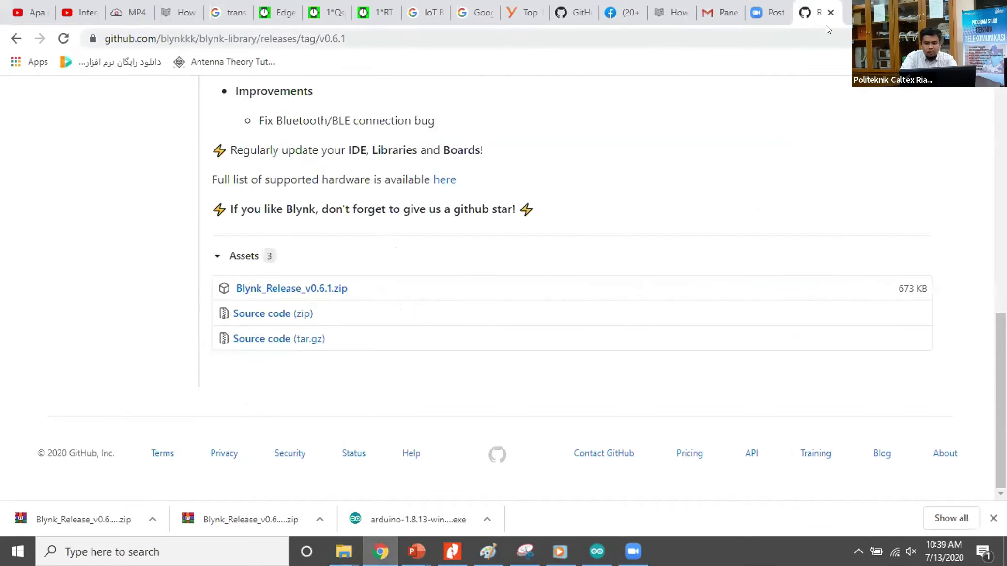
click(719, 32)
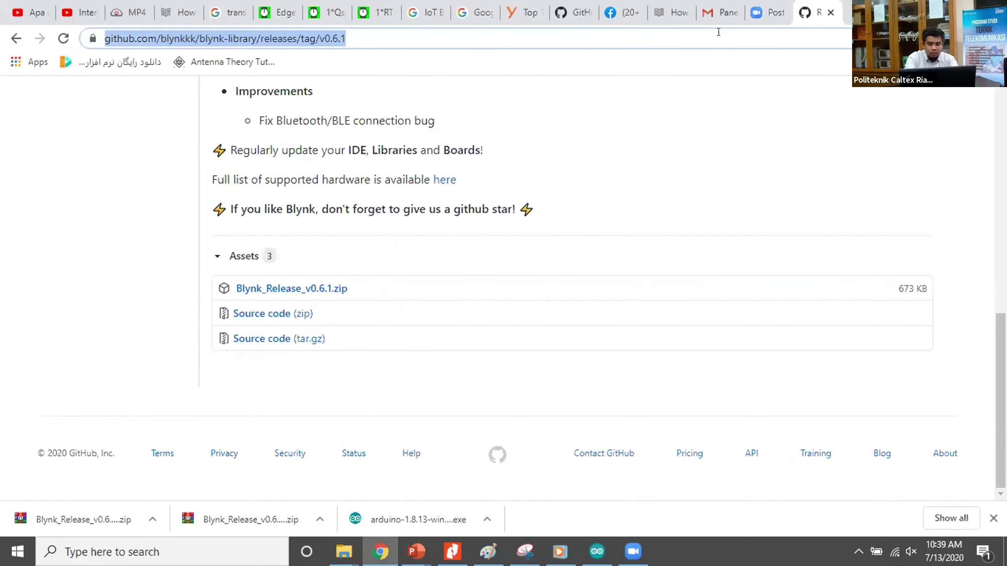
text(IoT Clou)
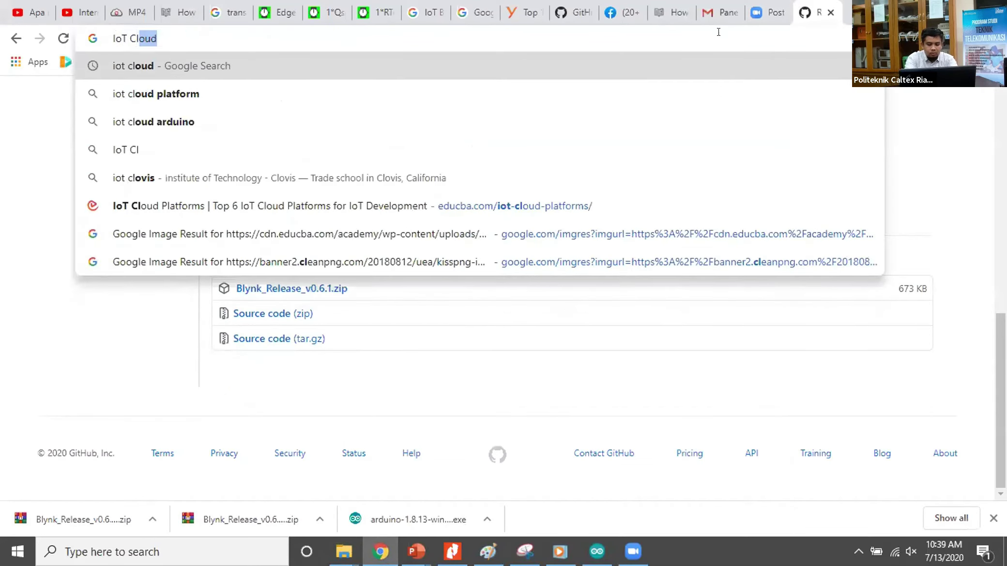
text(d)
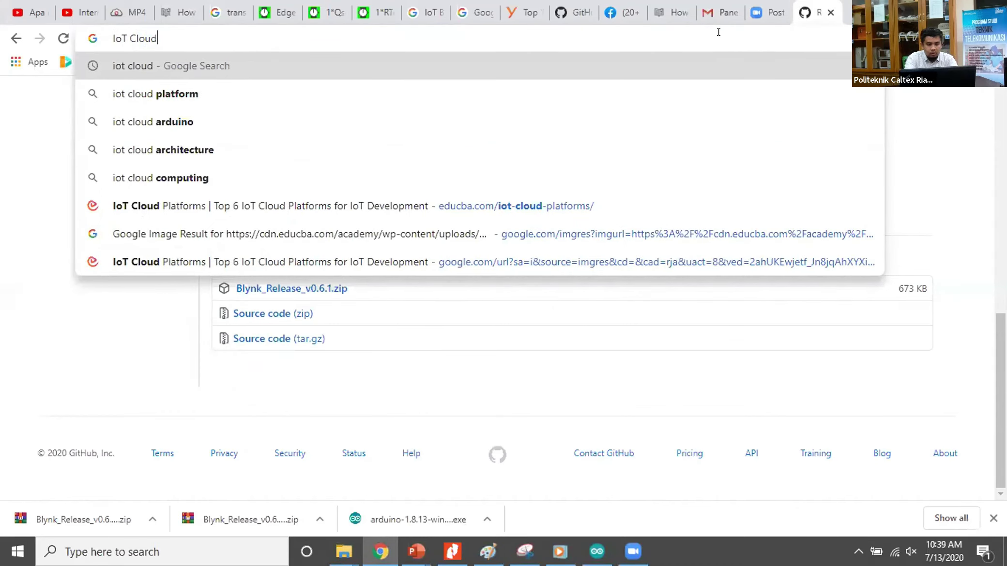
text( open)
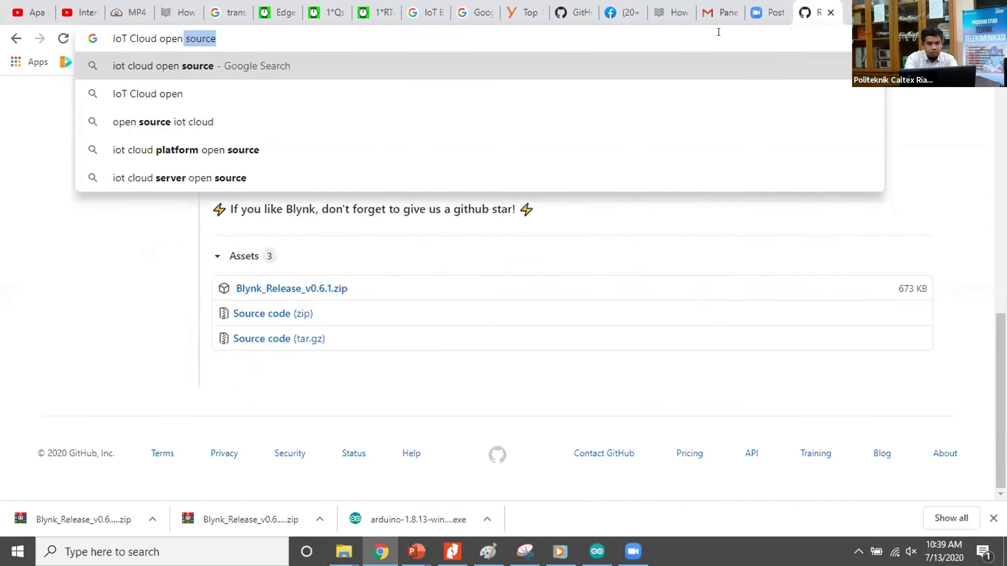
key(Return)
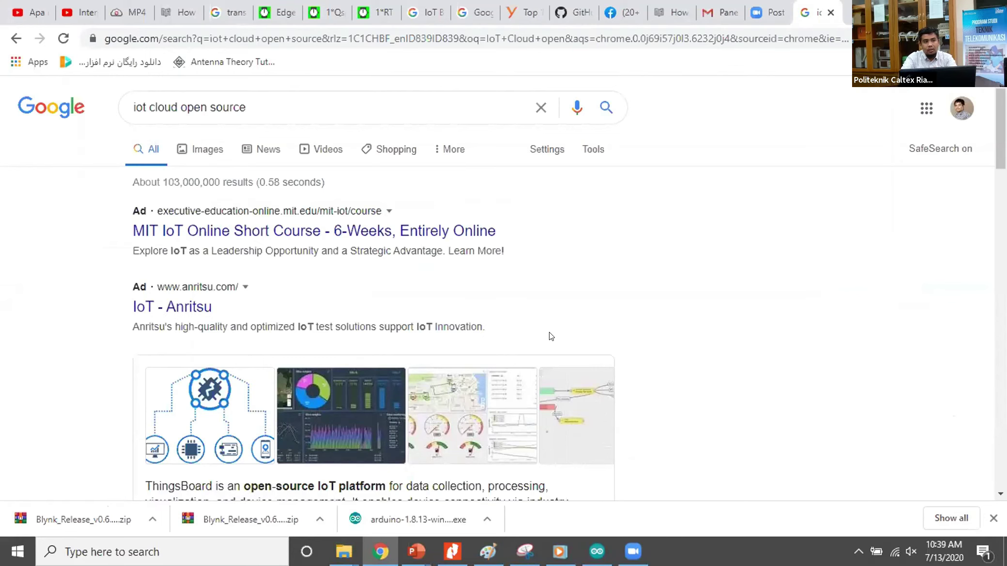
Look through the Google results and open the Geekflare article on 11 open source IoT platforms and tools
scroll(549, 332, down, 6)
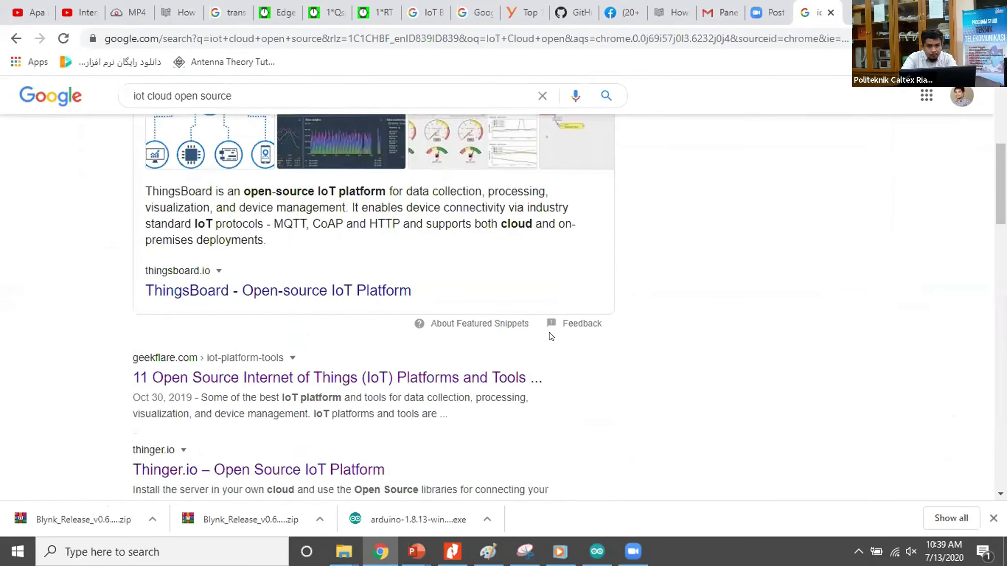
scroll(549, 332, up, 1)
scroll(549, 332, down, 3)
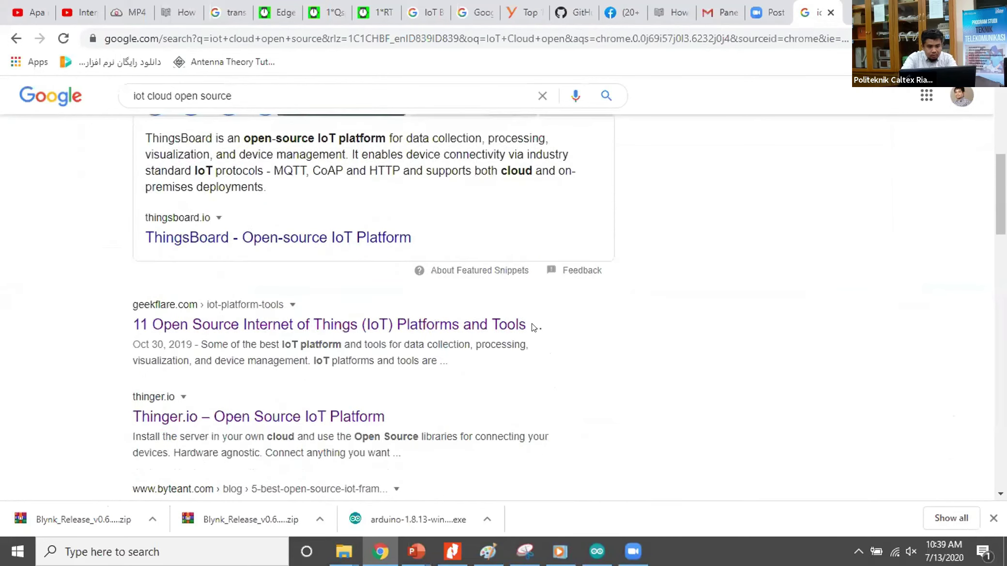
click(435, 306)
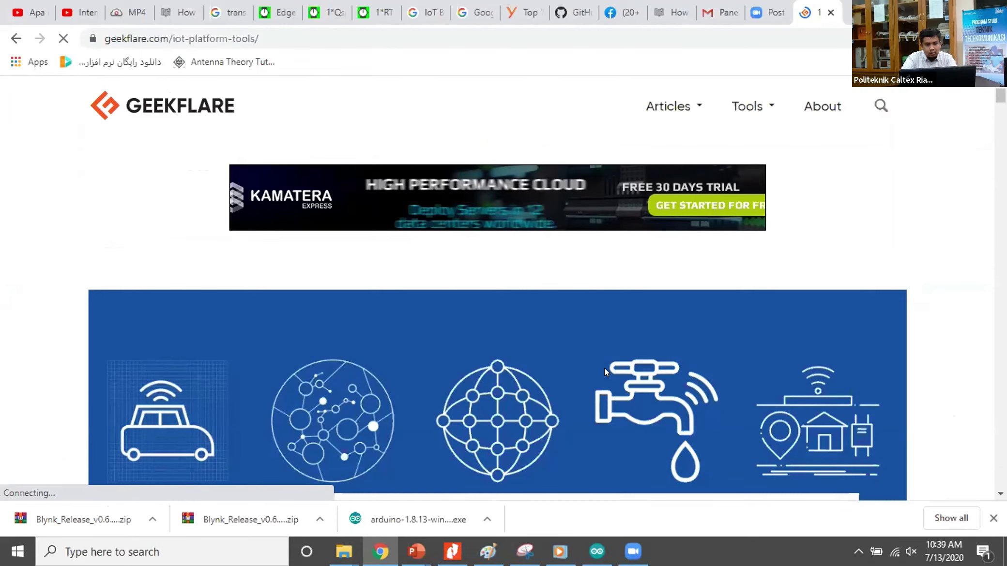
Review the IoT platforms listed in the Geekflare article, from Zetta through DSA, and close the article's tab
scroll(604, 372, down, 3)
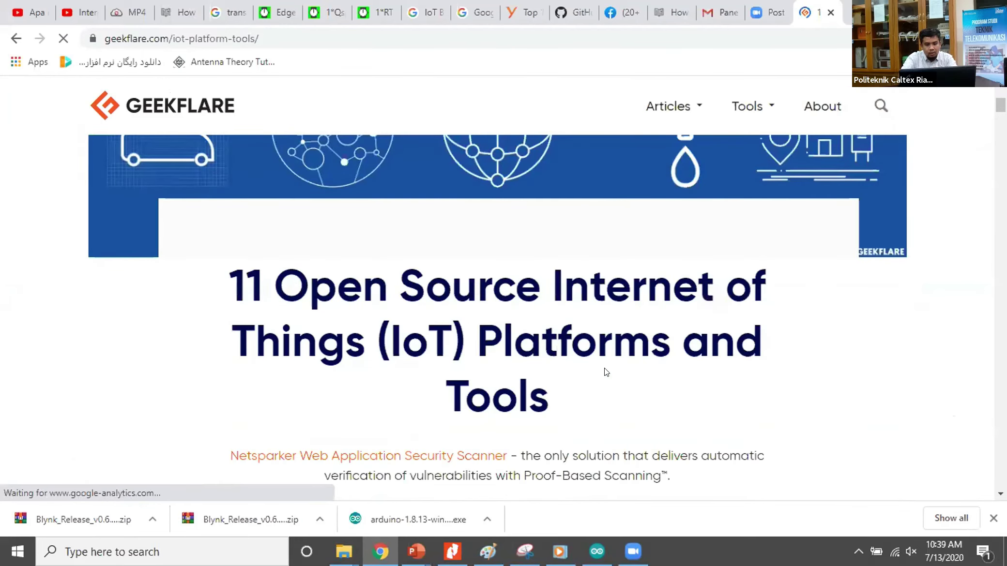
scroll(604, 368, down, 4)
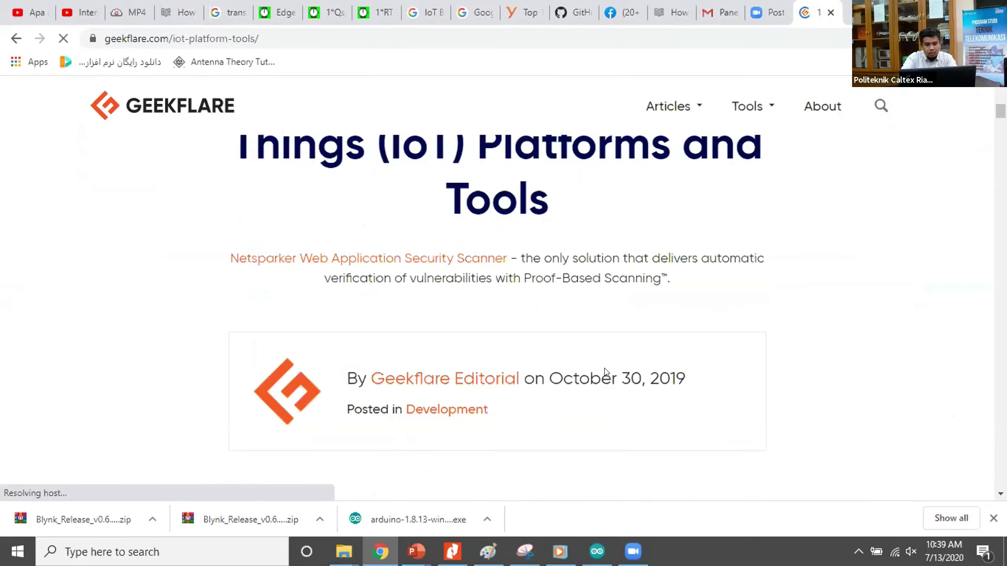
scroll(604, 368, down, 20)
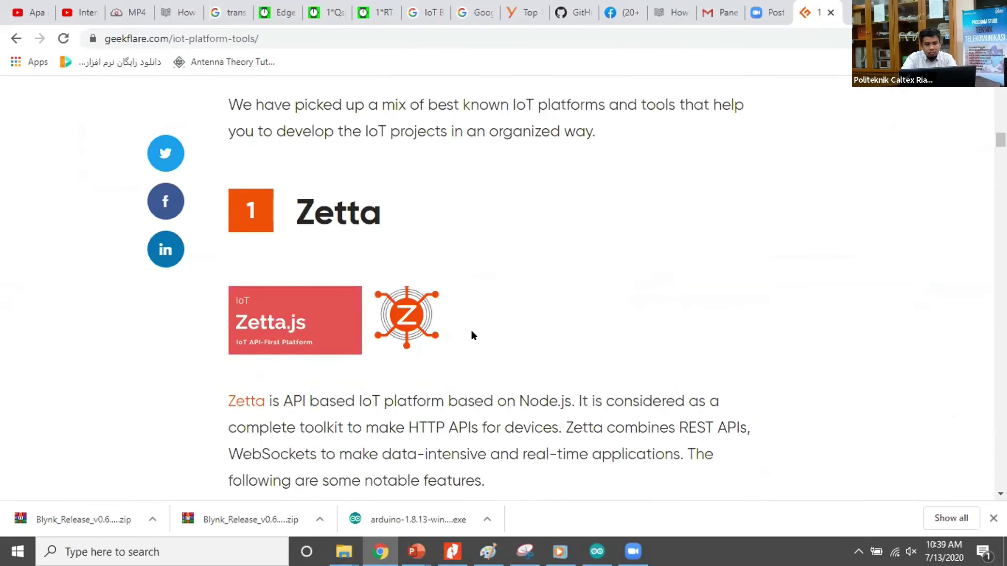
scroll(471, 330, down, 10)
scroll(407, 304, down, 5)
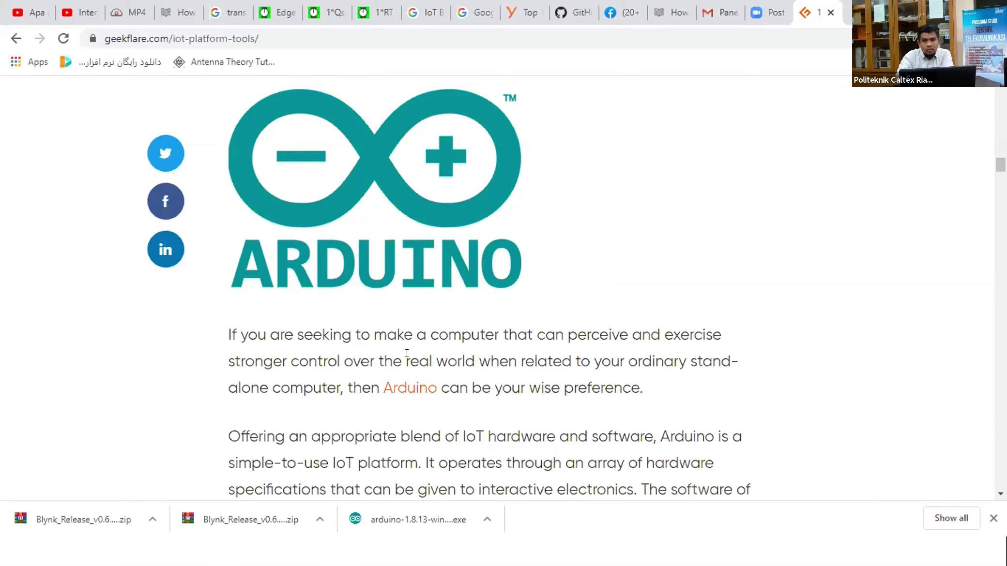
scroll(483, 279, down, 7)
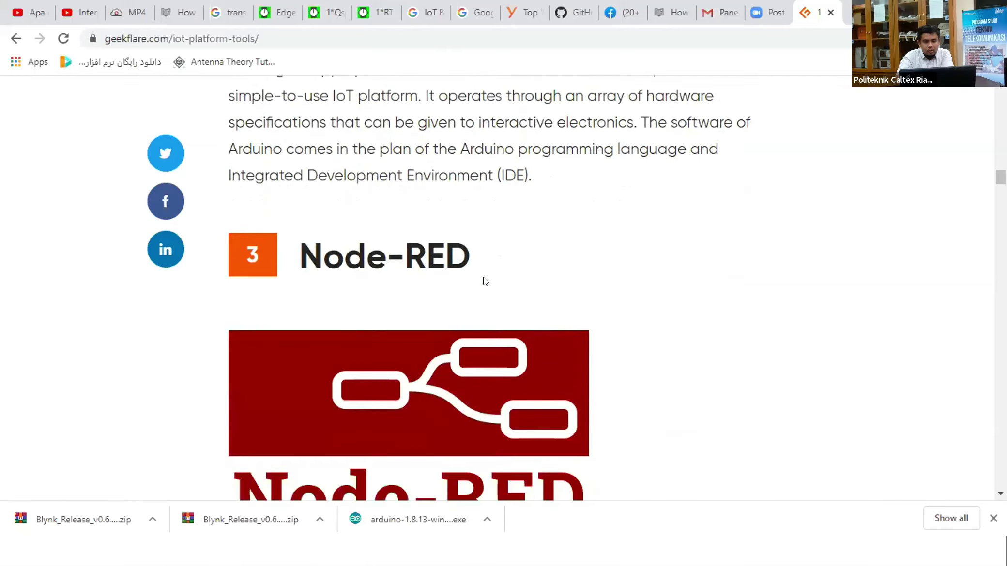
scroll(483, 277, down, 10)
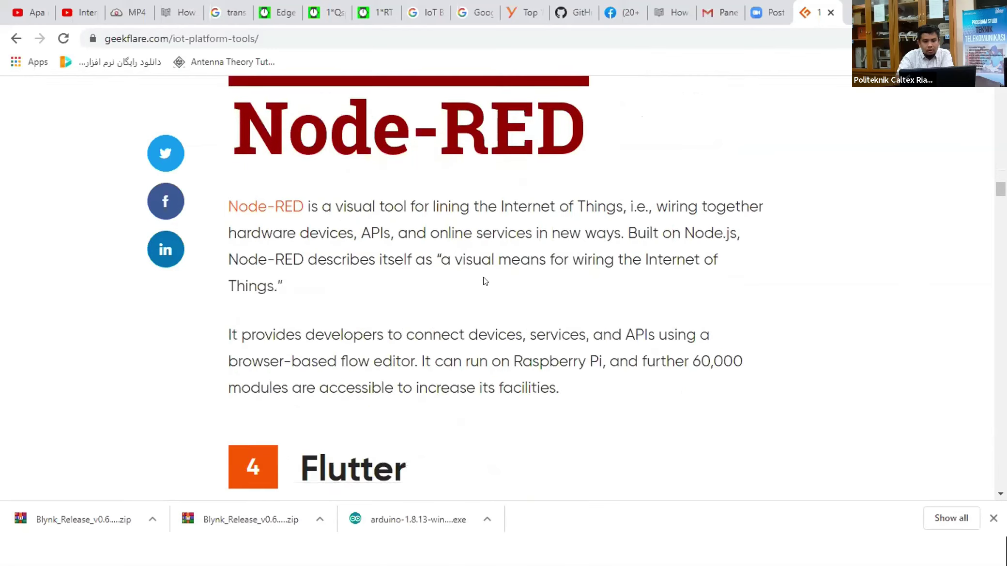
scroll(483, 277, down, 6)
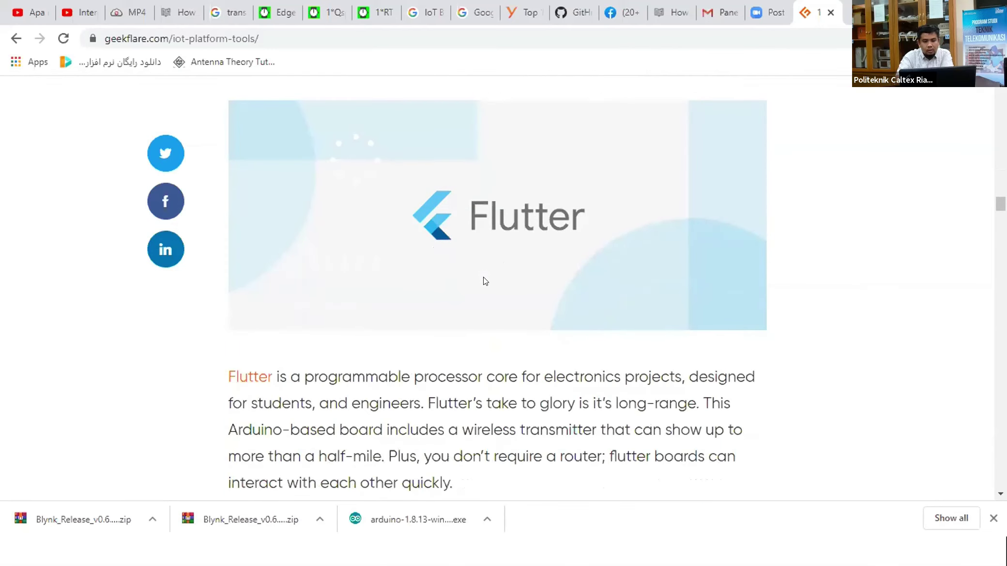
scroll(483, 278, down, 8)
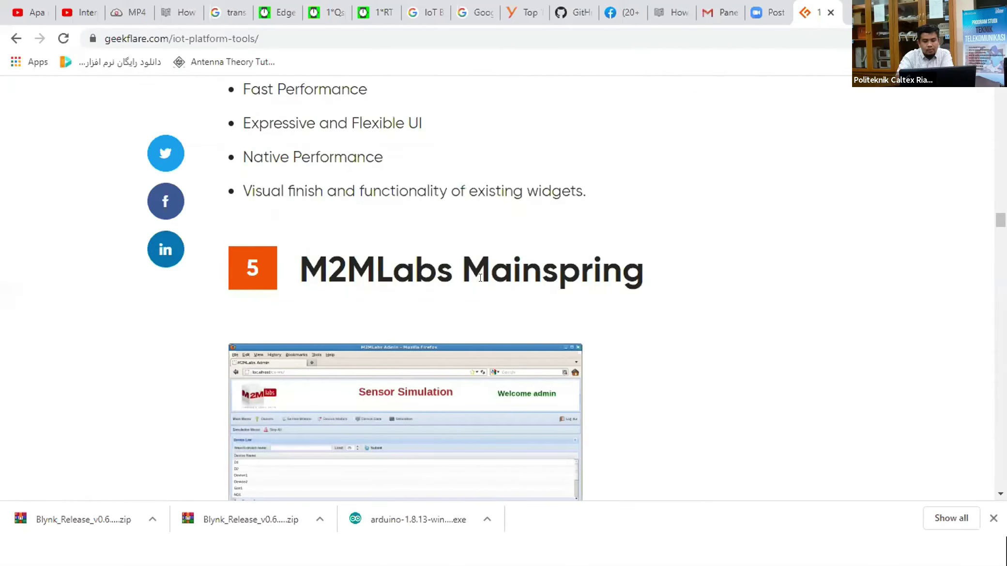
scroll(480, 277, down, 10)
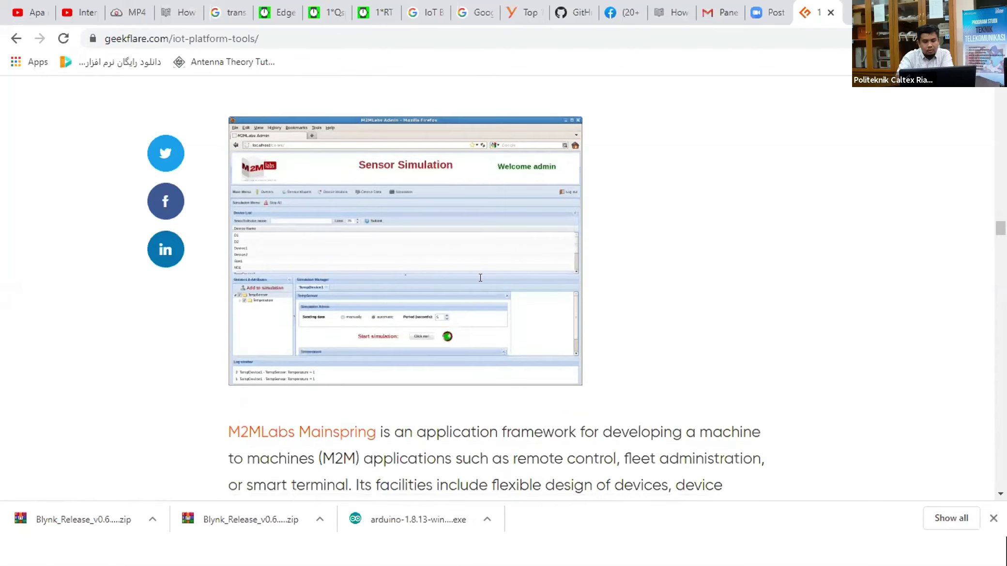
scroll(480, 277, down, 10)
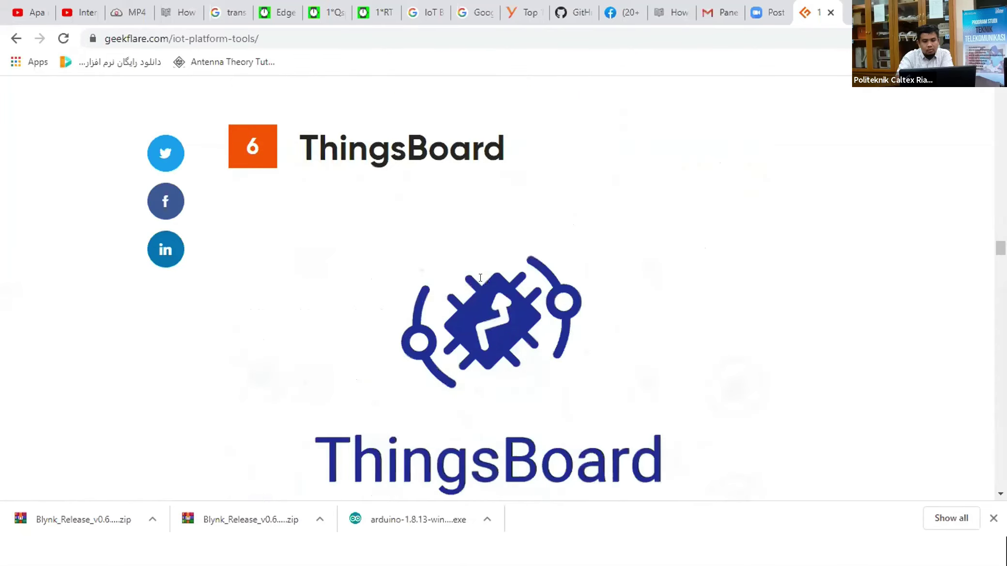
scroll(480, 277, down, 20)
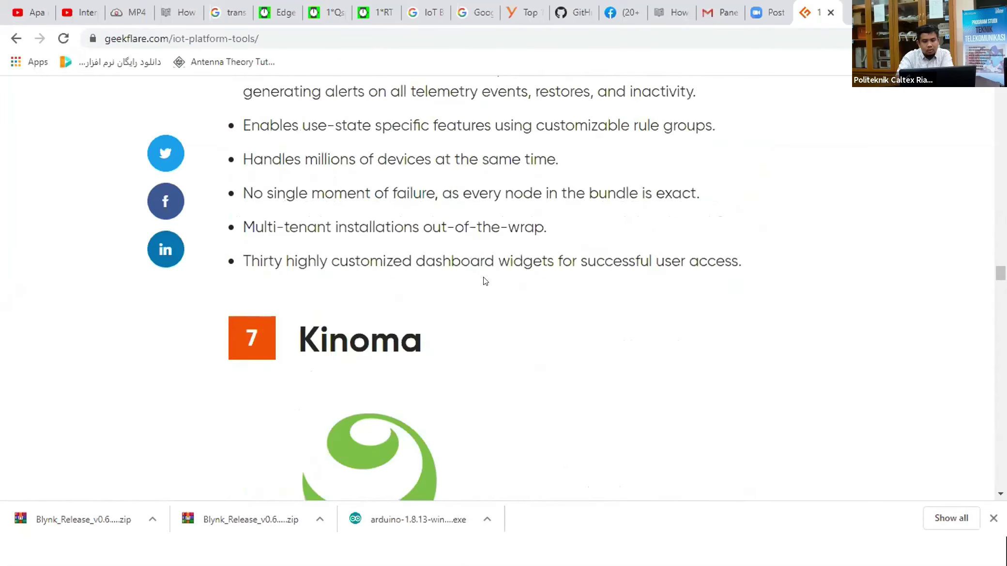
scroll(484, 280, down, 5)
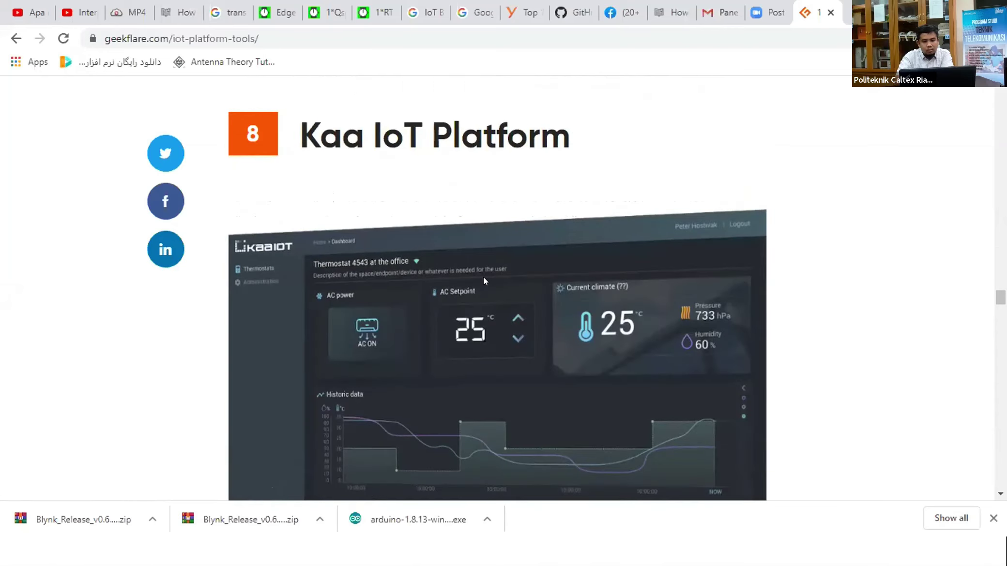
scroll(483, 280, down, 10)
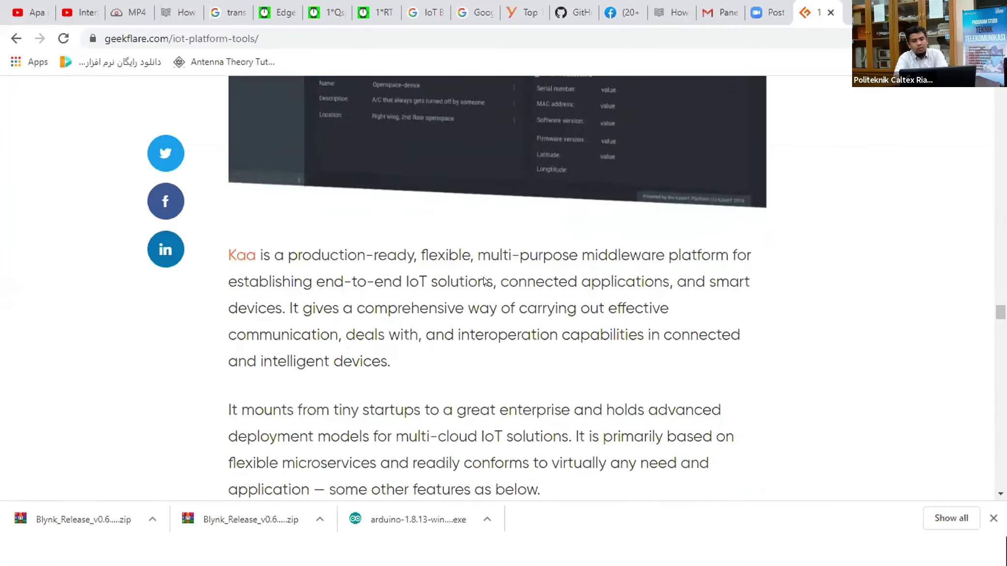
scroll(479, 283, down, 15)
scroll(463, 237, down, 8)
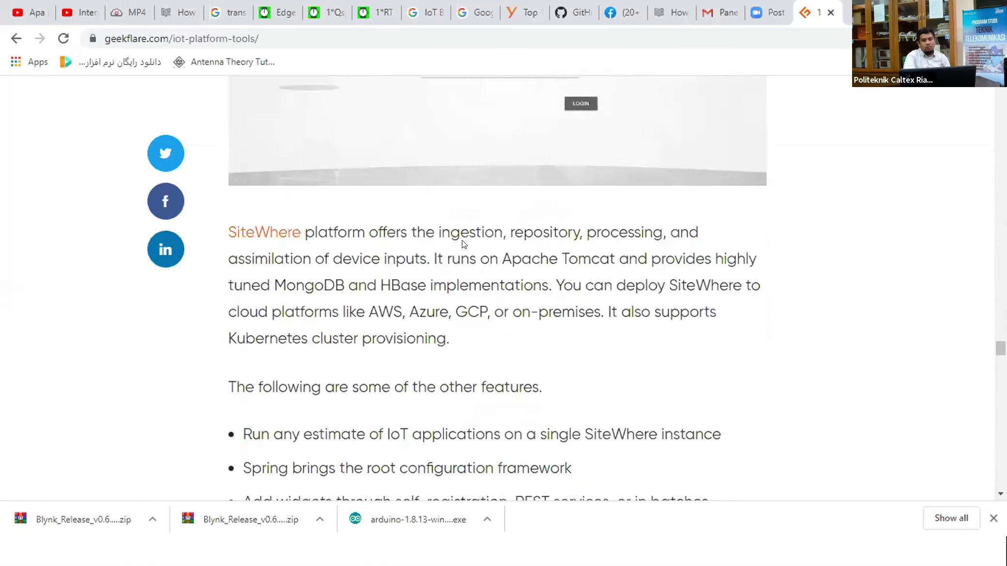
scroll(462, 240, down, 8)
scroll(775, 237, down, 6)
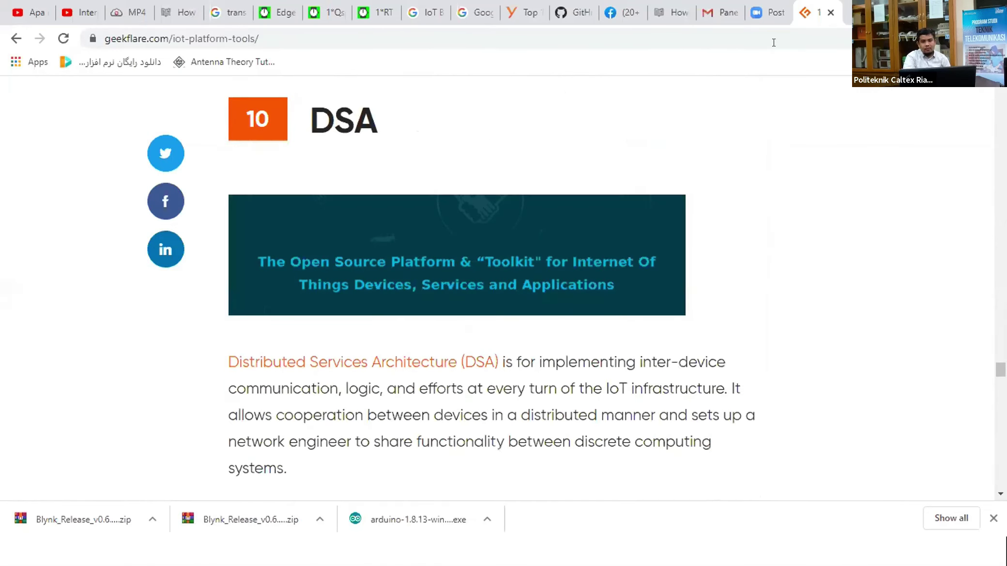
click(831, 13)
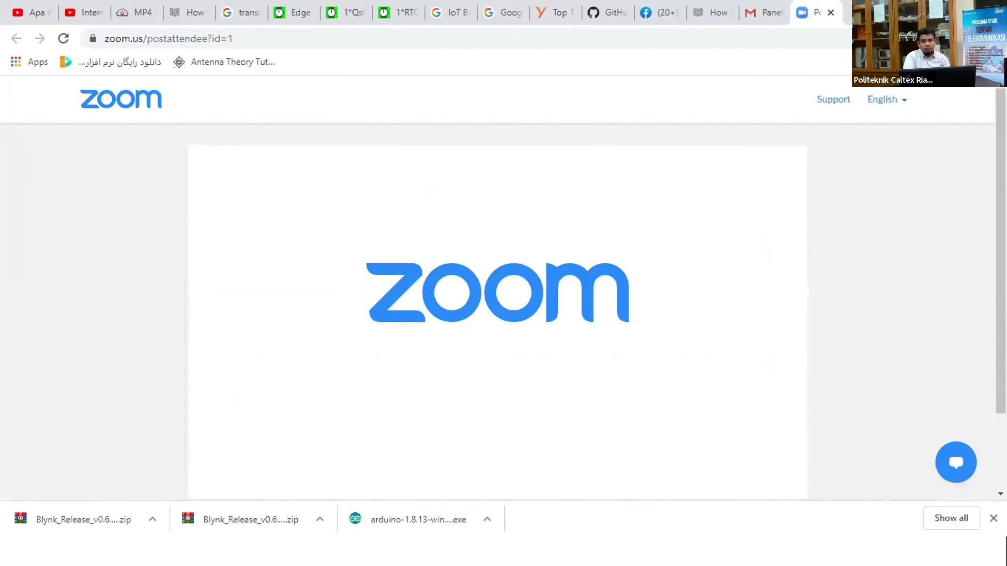
Switch past the Arduino folder and the Blynk slide show to the Arduino IDE window with sketch_jul13a
key(alt+Tab)
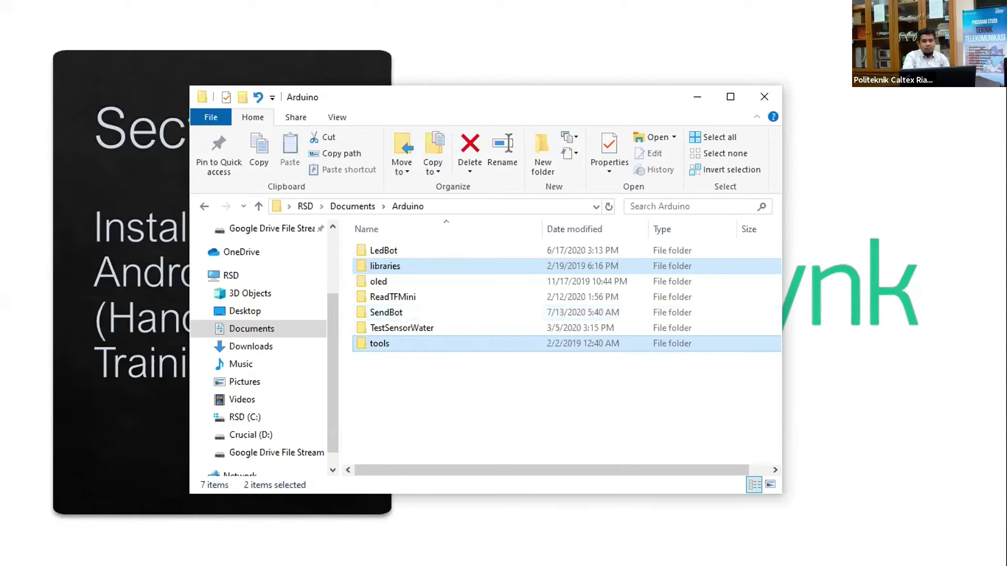
key(alt+Tab)
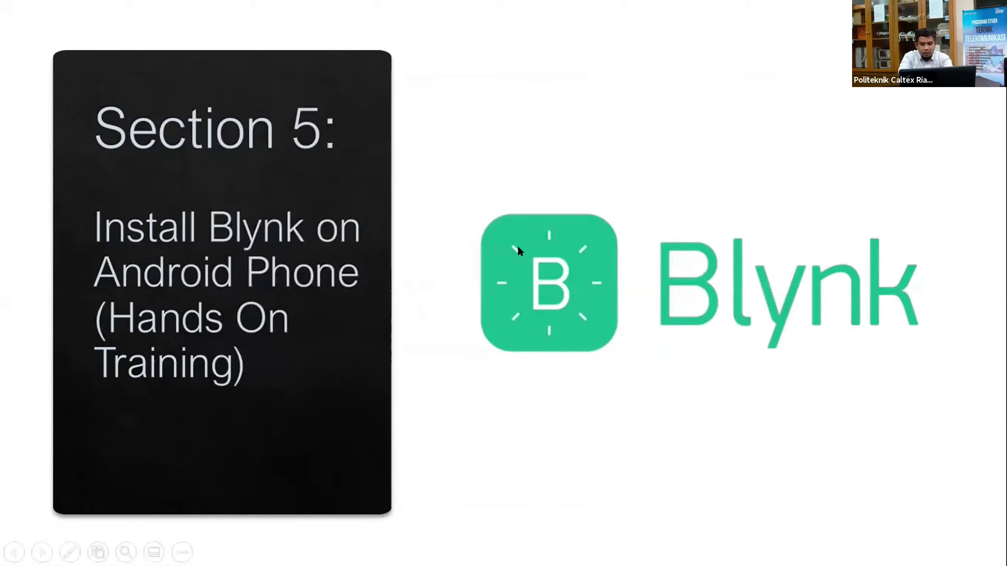
key(alt+Tab)
key(alt+Tab)
key(alt+Tab)
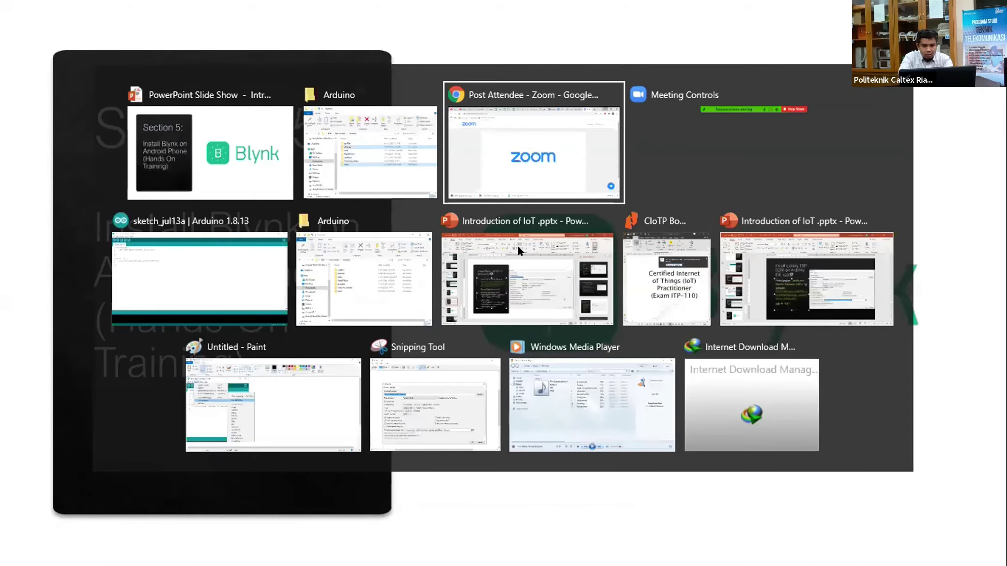
key(alt+Tab)
key(alt+Tab)
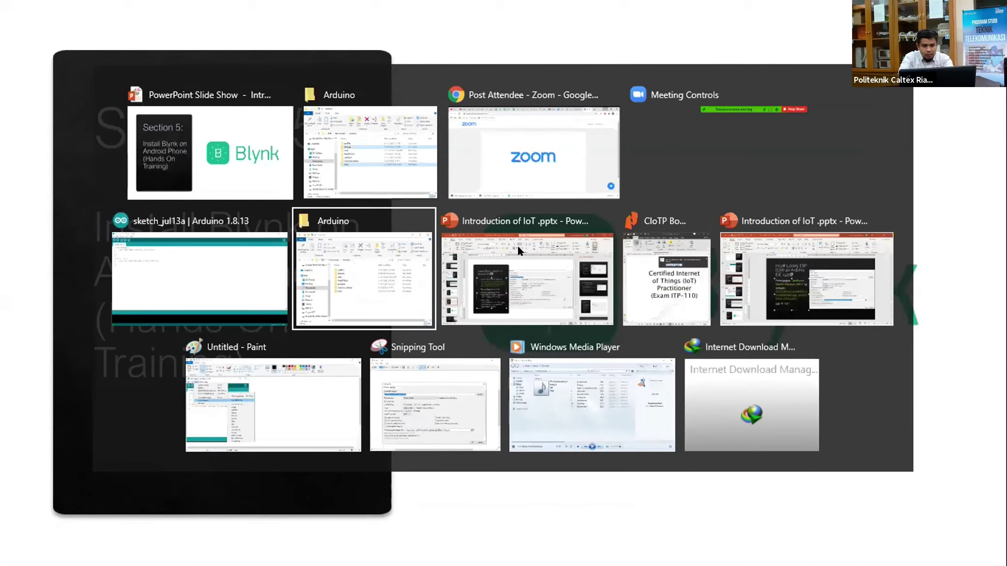
click(189, 251)
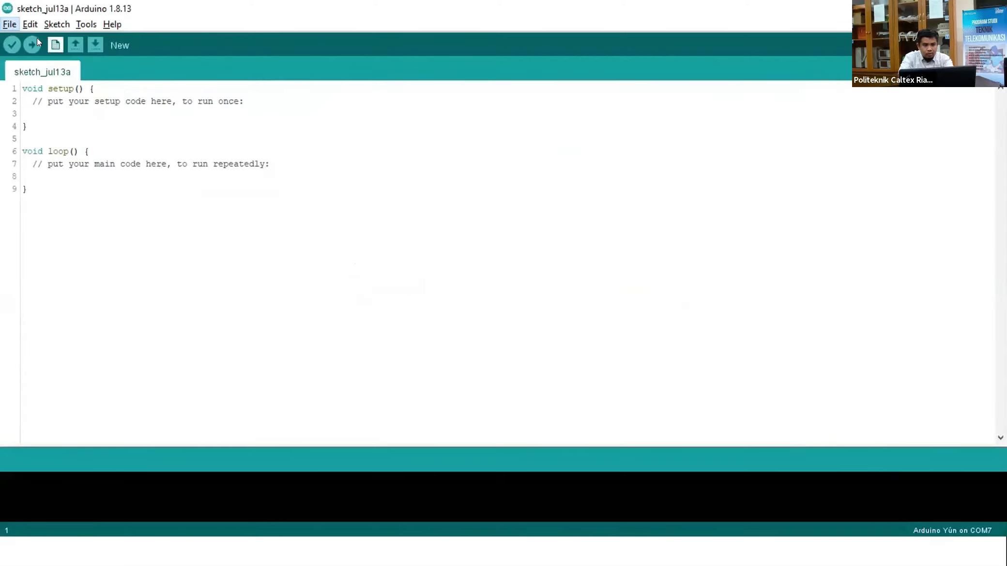
Open the Arduino preferences, highlight the ESP8266 entry in the additional boards manager URLs, and accept the dialog
click(11, 25)
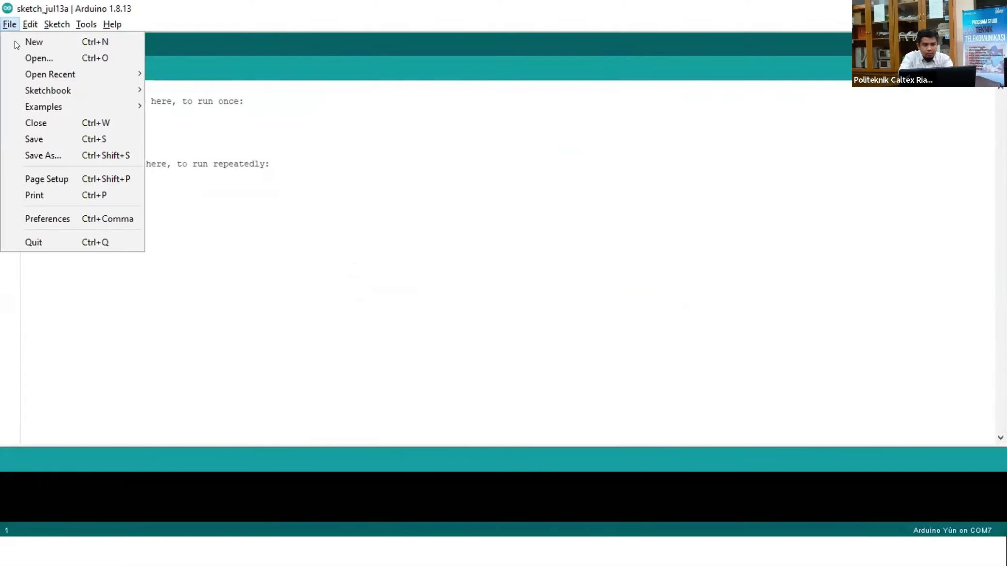
click(50, 219)
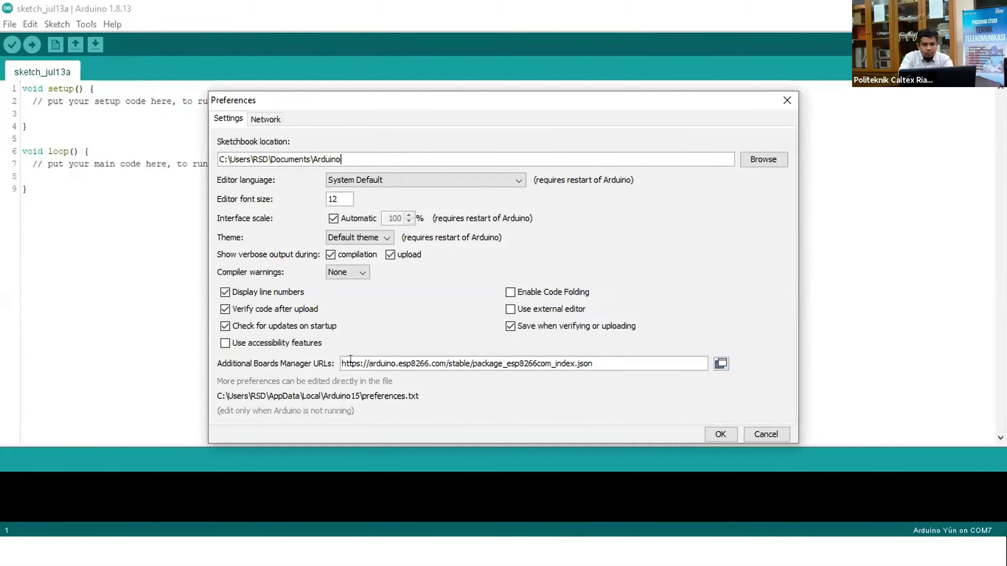
triple_click(350, 358)
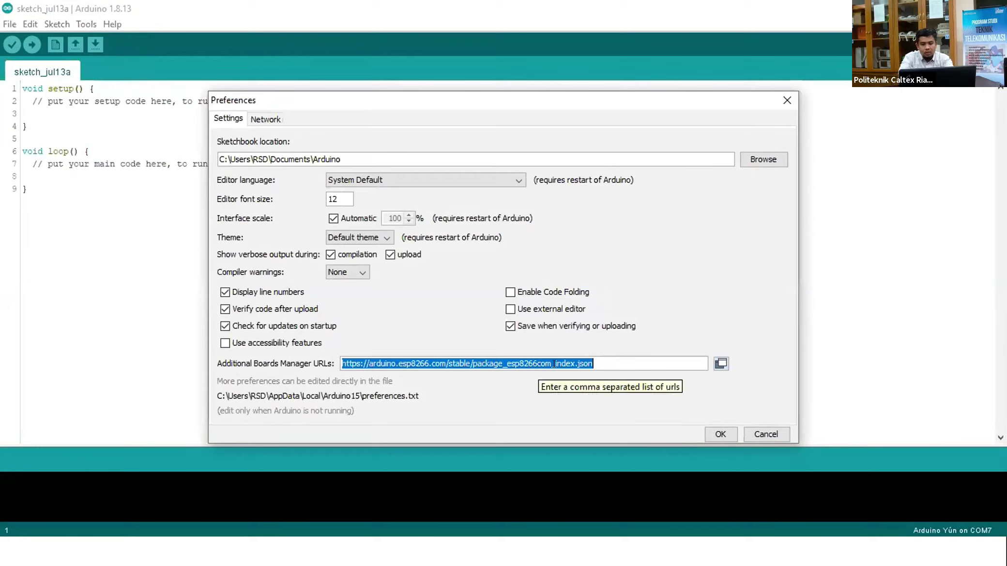
click(719, 434)
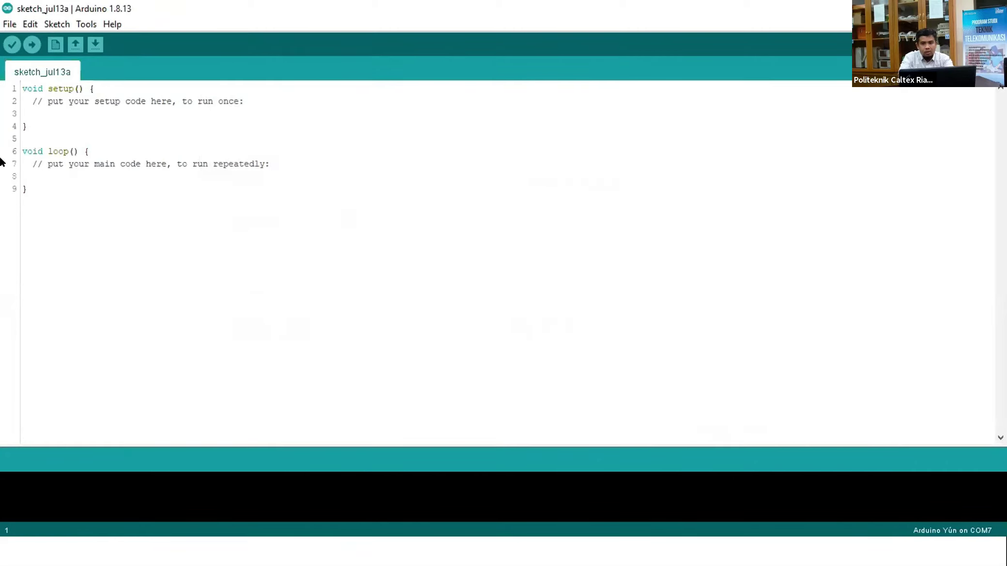
Open the Boards Manager and search it for "esp8266" to examine the board package
click(87, 24)
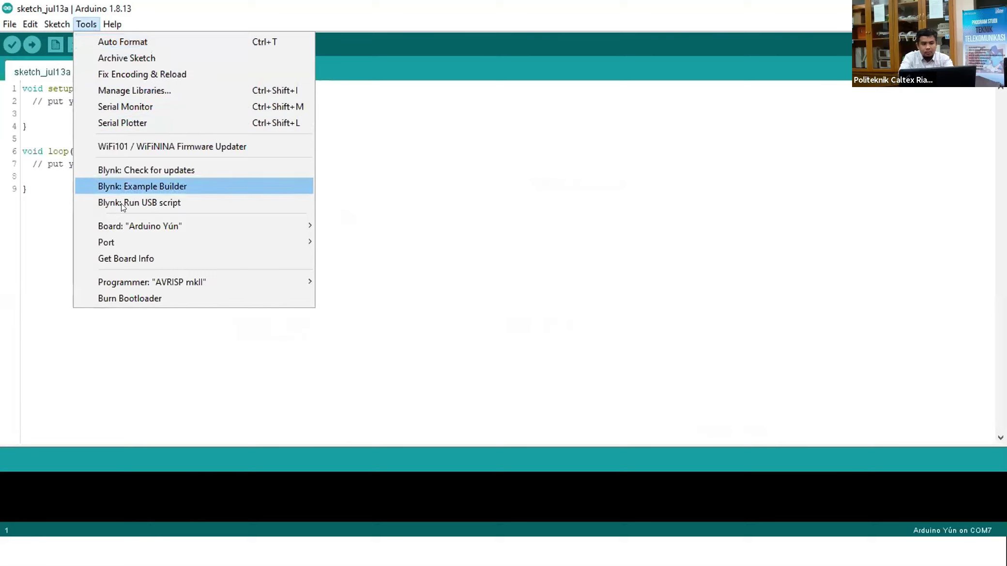
mouse_move(135, 227)
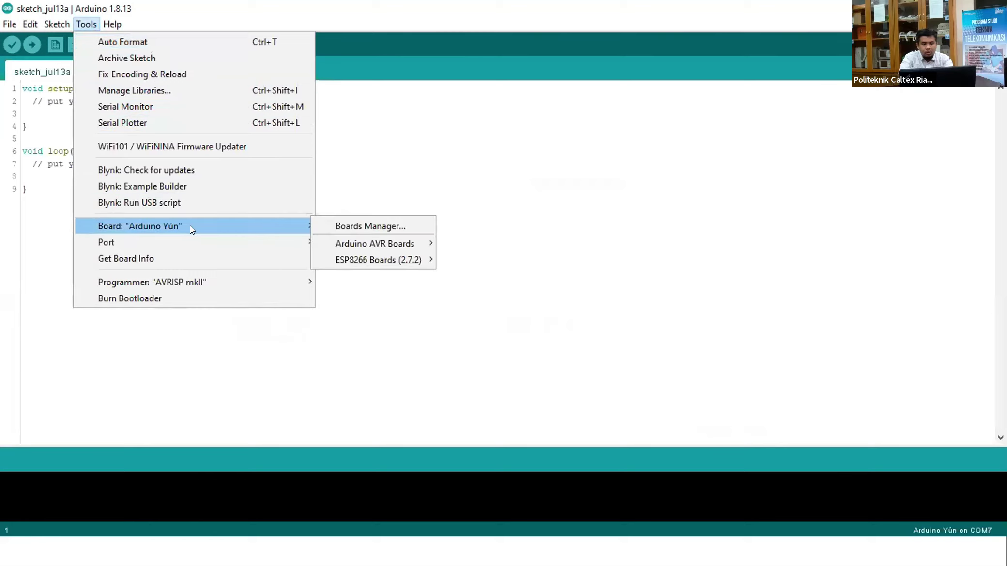
click(353, 224)
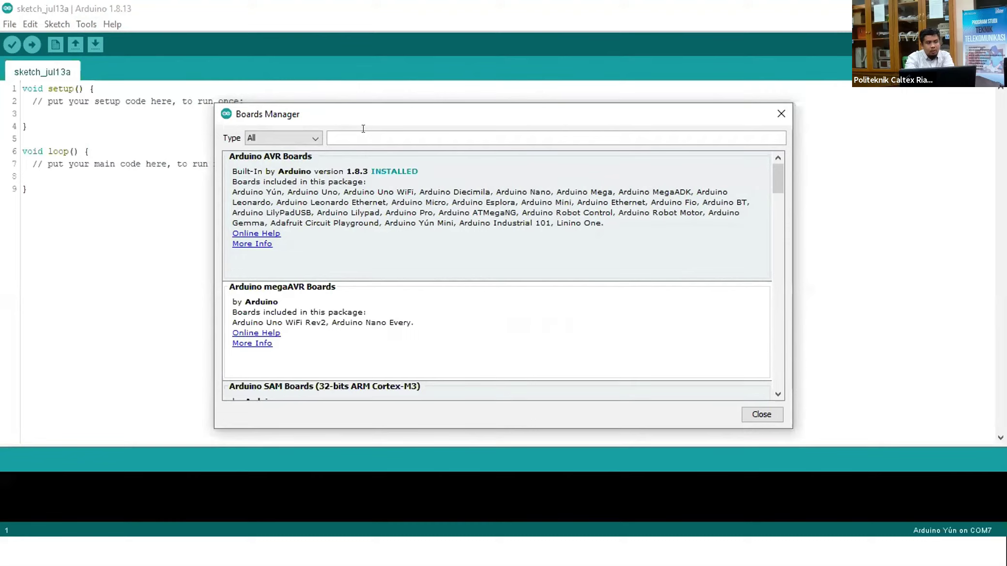
click(363, 128)
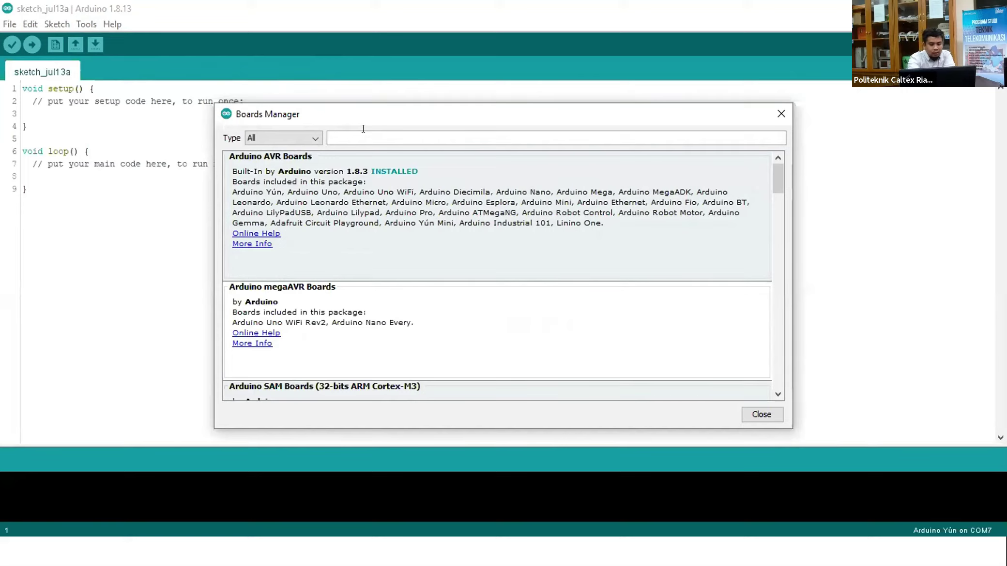
text(esp8)
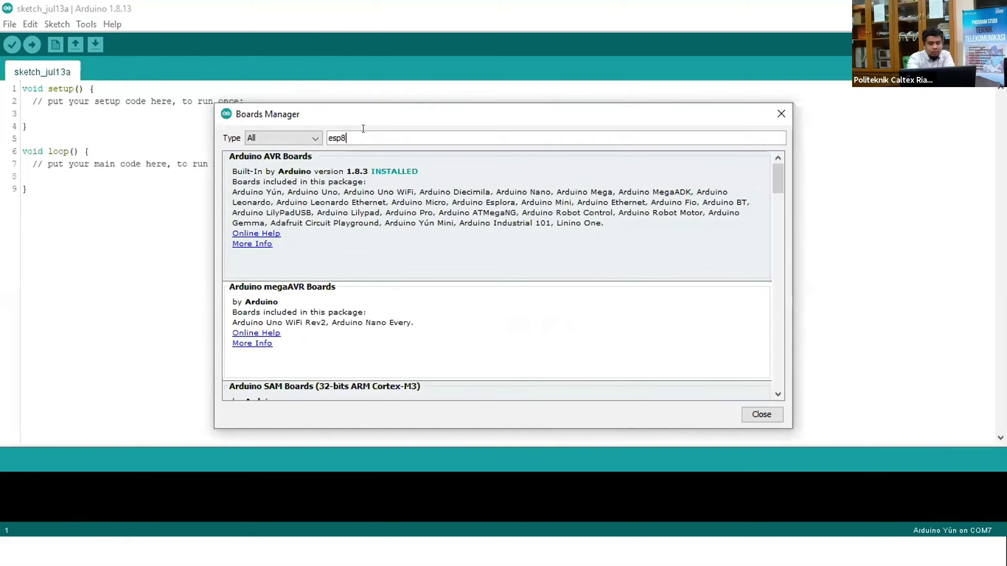
text(266)
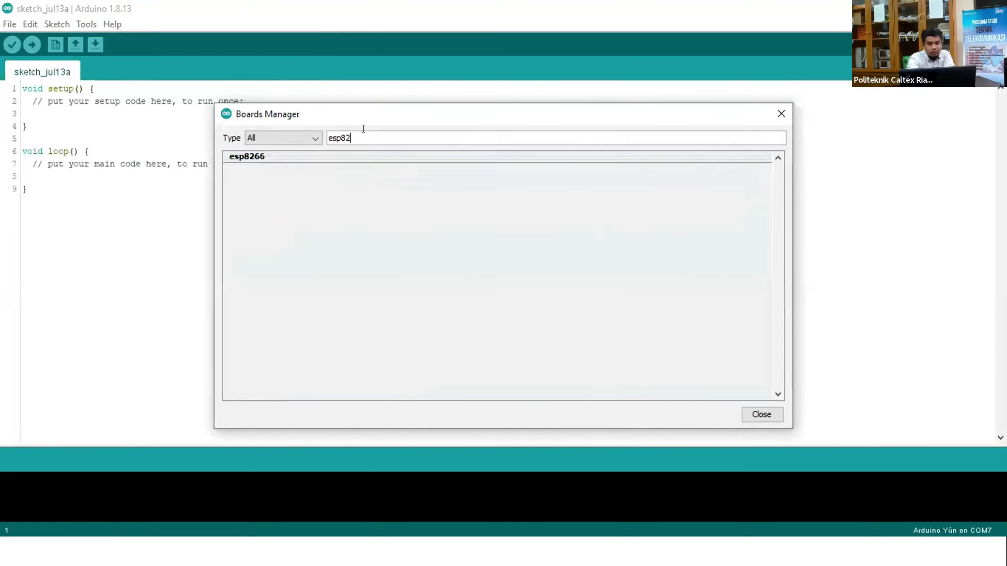
mouse_move(382, 184)
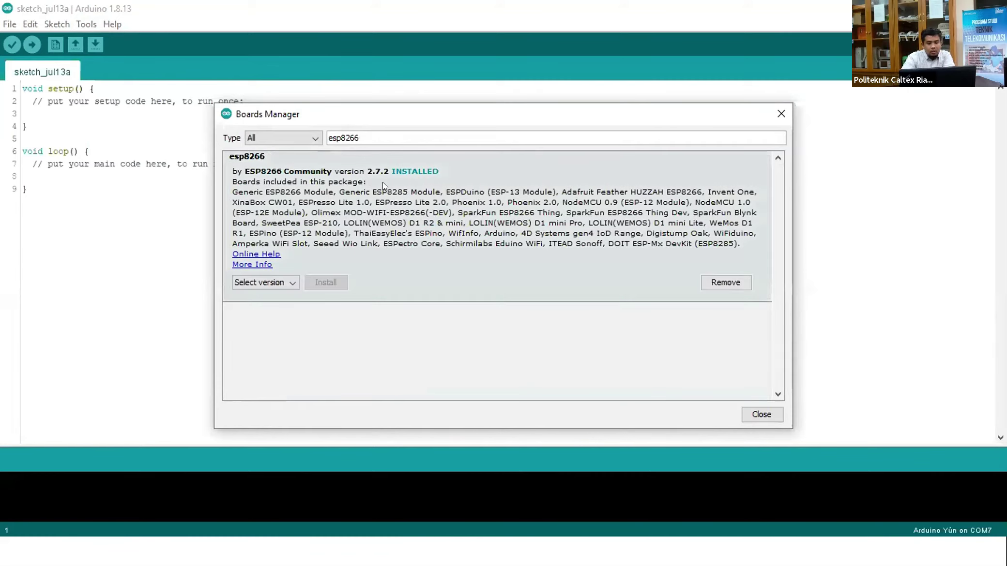
Uninstall the esp8266 board package, reinstall it as version 2.7.2, and close the Boards Manager
click(722, 285)
click(485, 288)
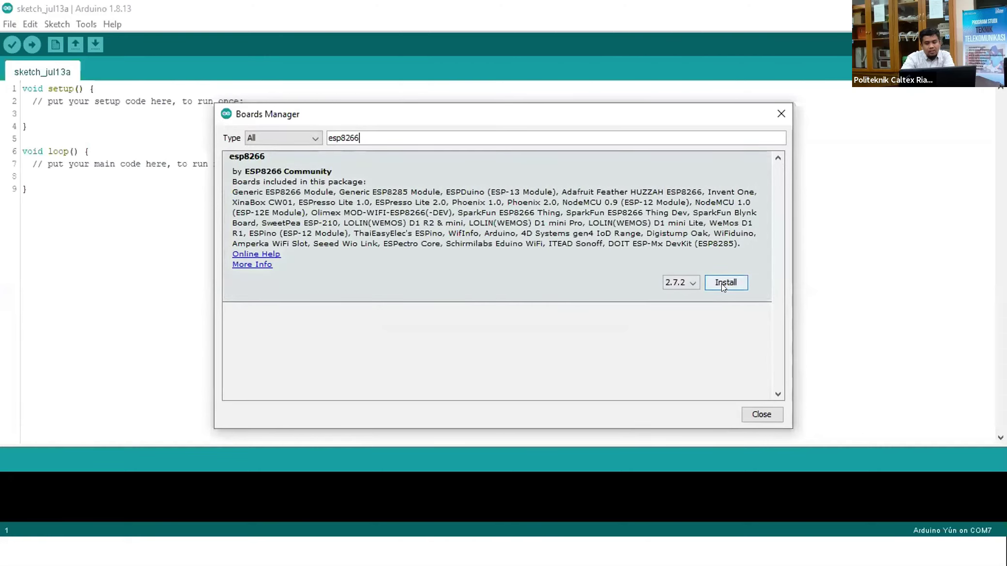
click(684, 284)
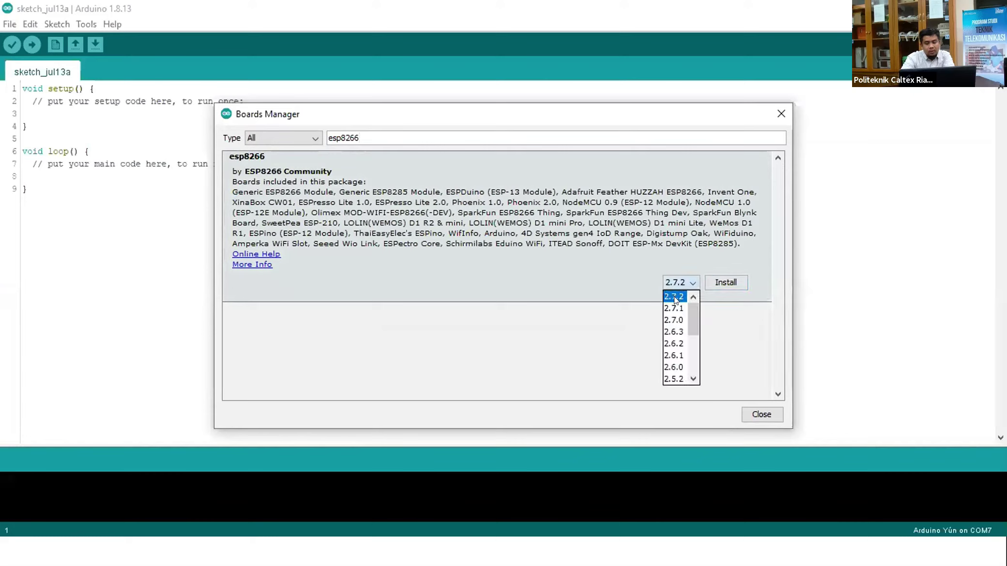
click(741, 263)
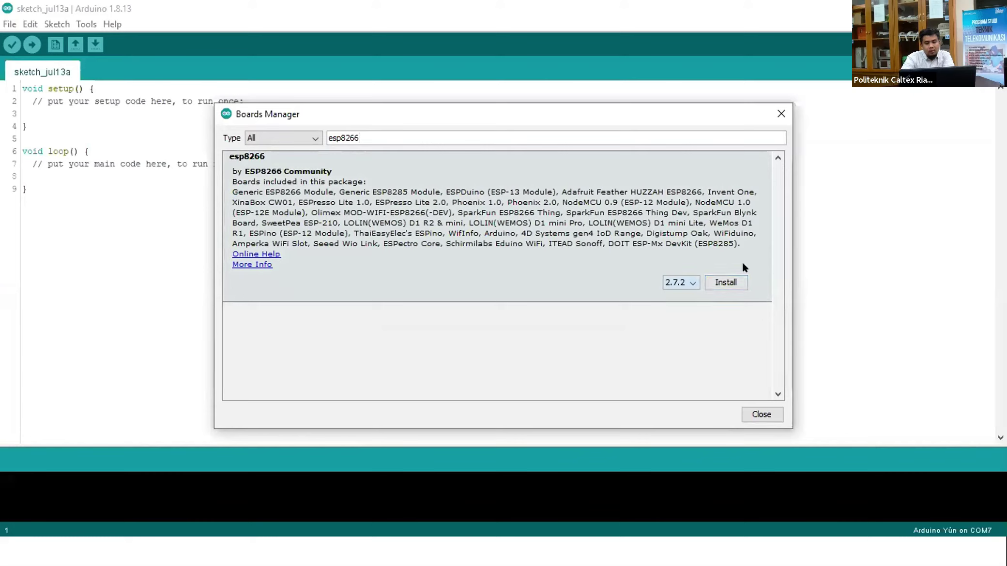
click(726, 282)
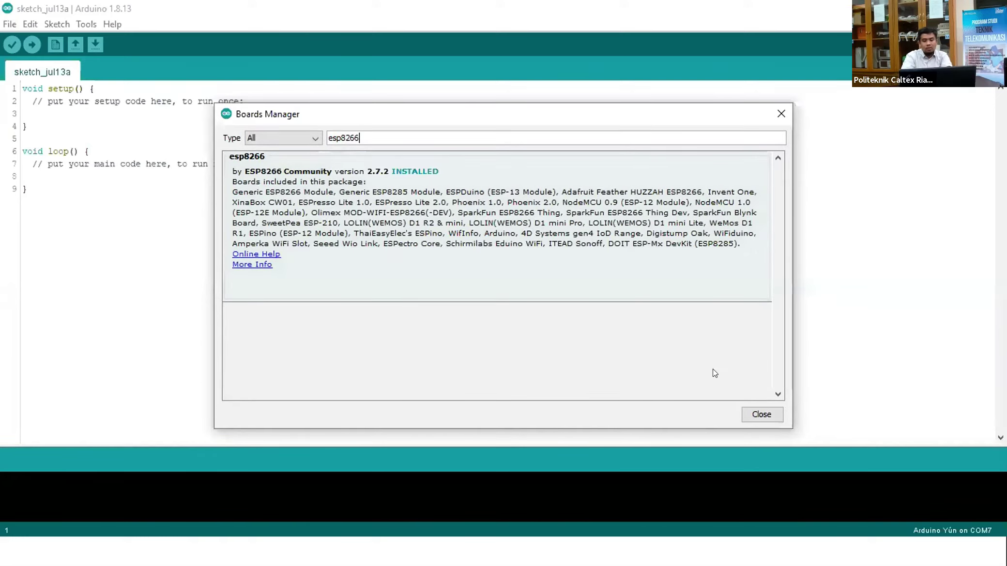
click(758, 416)
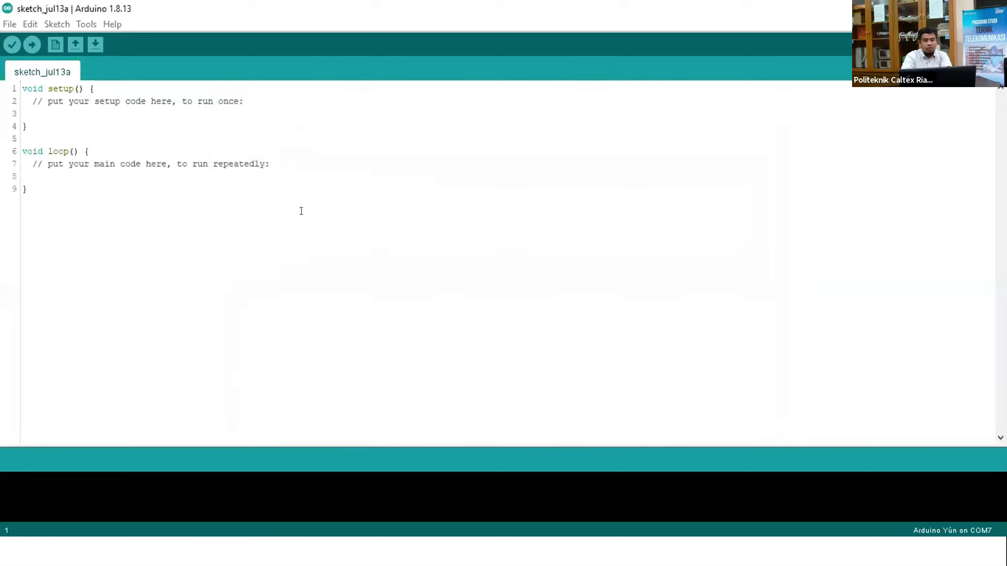
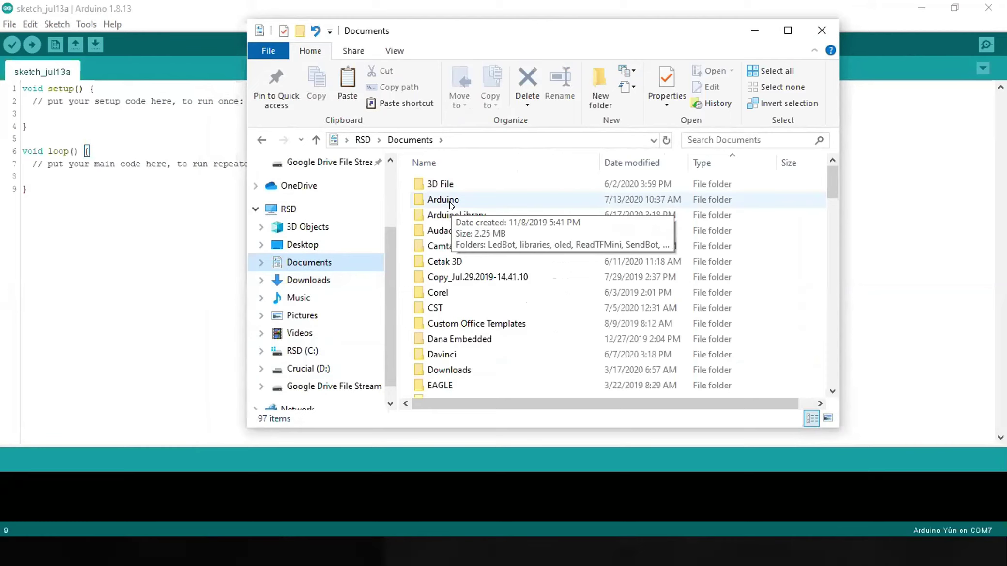
Paste the copied Blynk libraries and tools folders into the Arduino folder in Documents, replacing the files with the same names
double_click(449, 201)
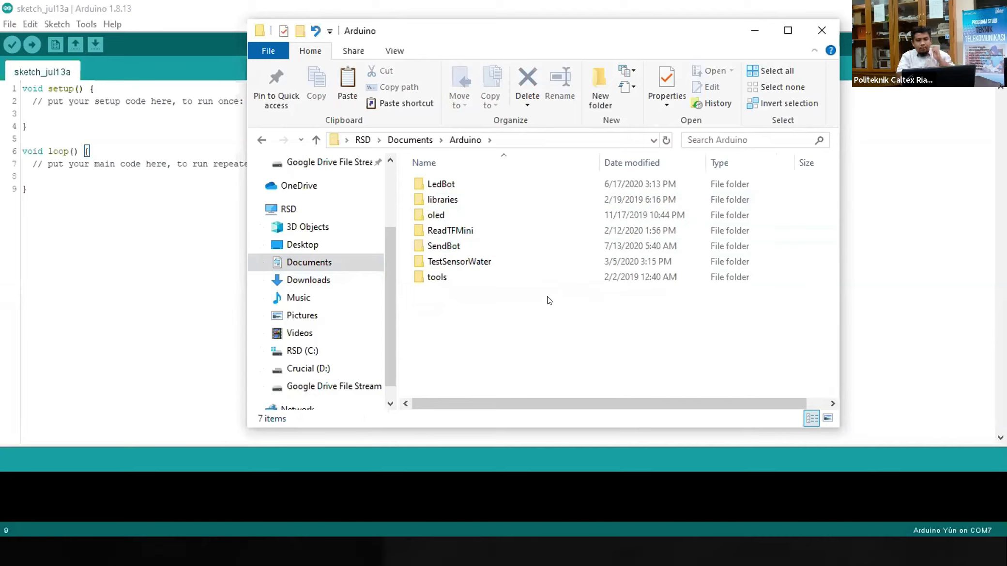
right_click(460, 342)
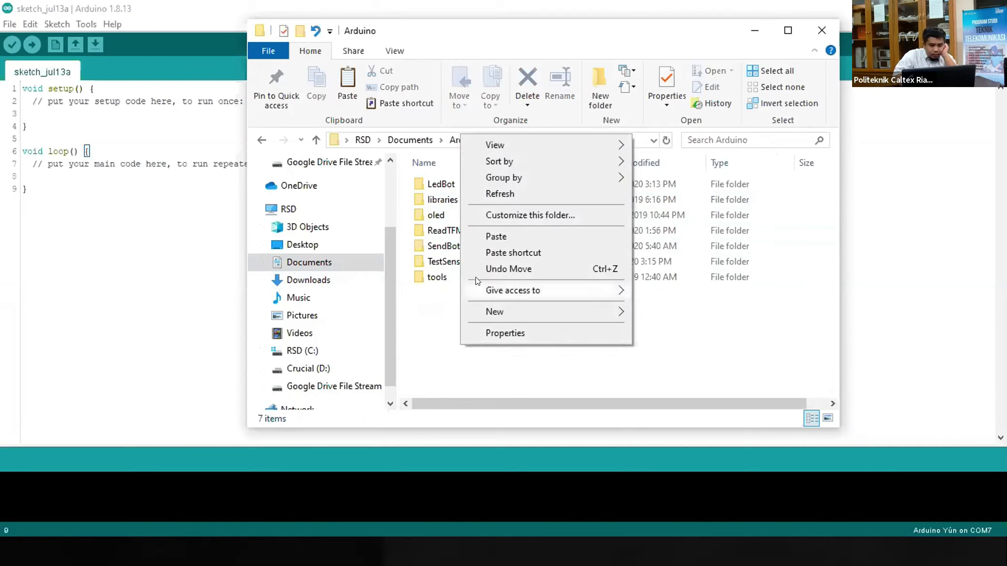
click(495, 237)
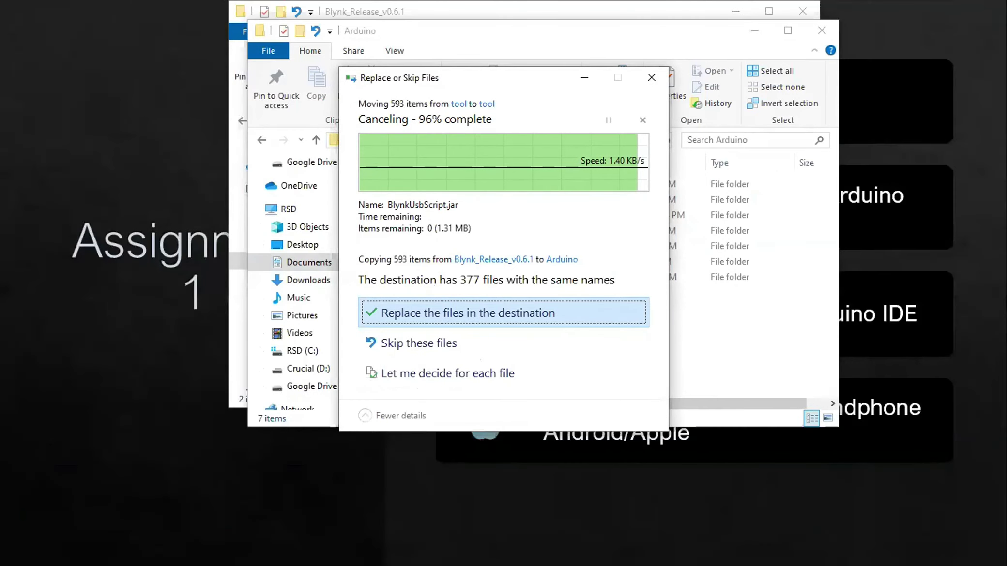
click(588, 308)
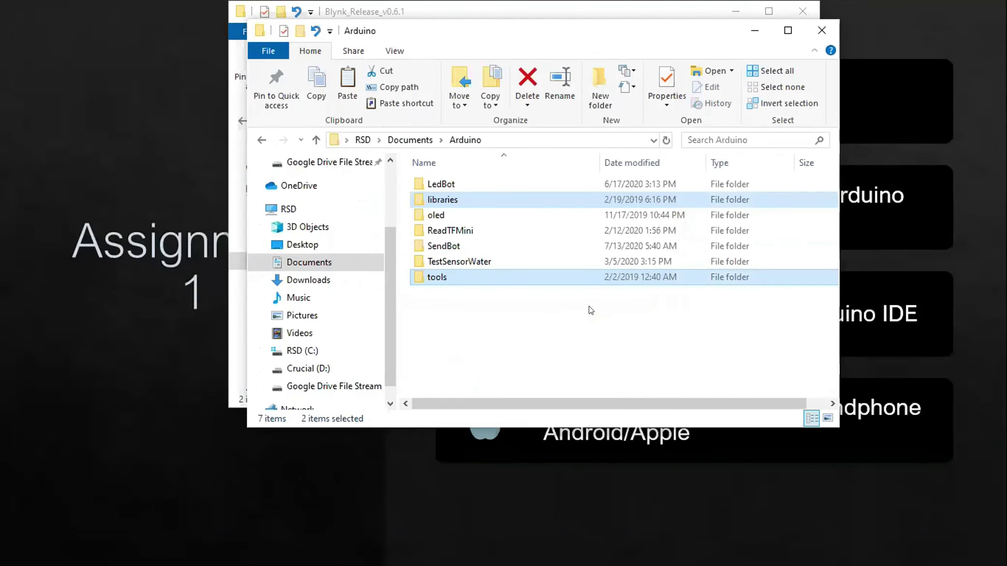
click(558, 344)
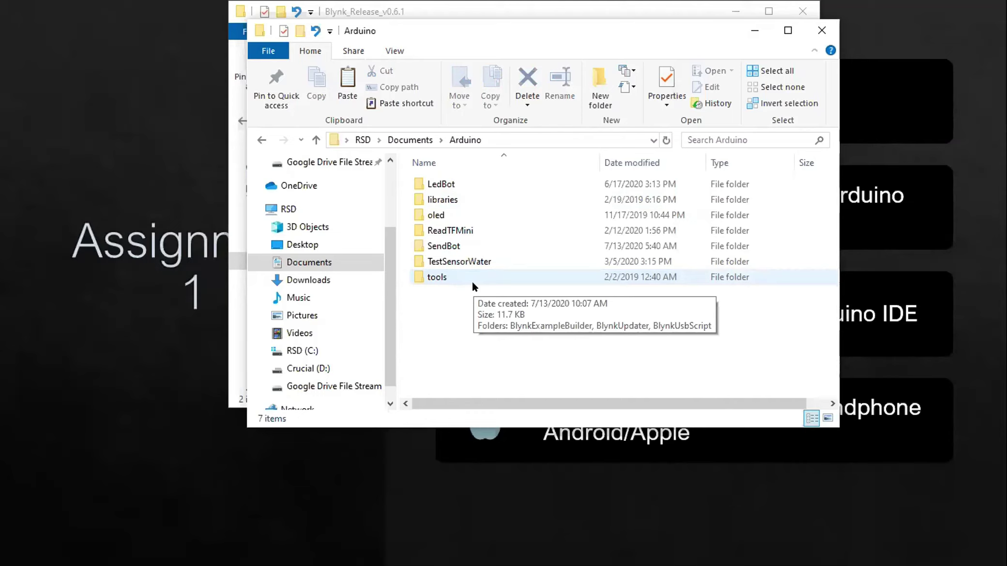
Move all the folders from the Arduino folder into a new Desktop folder named NN
click(439, 189)
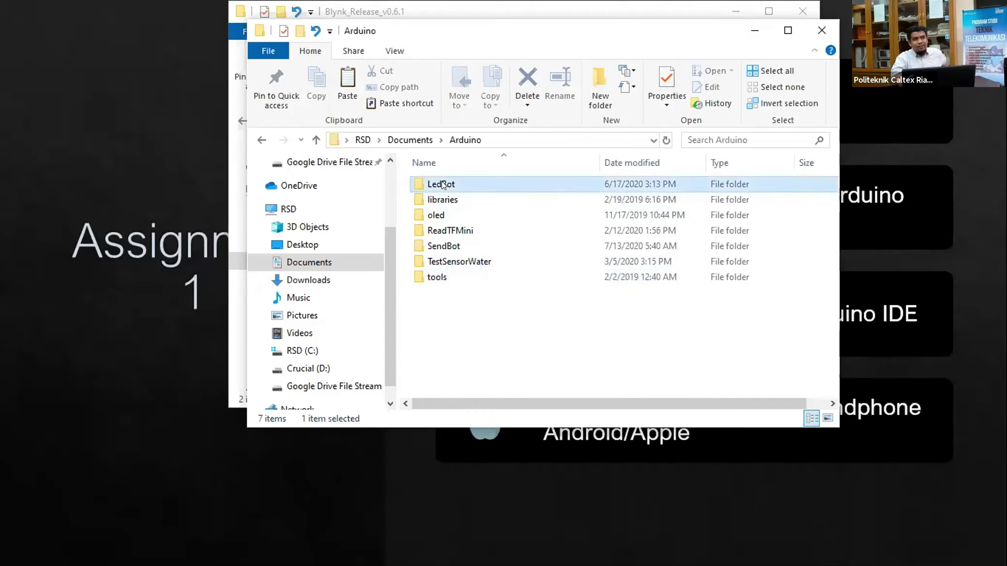
drag(441, 308, 454, 177)
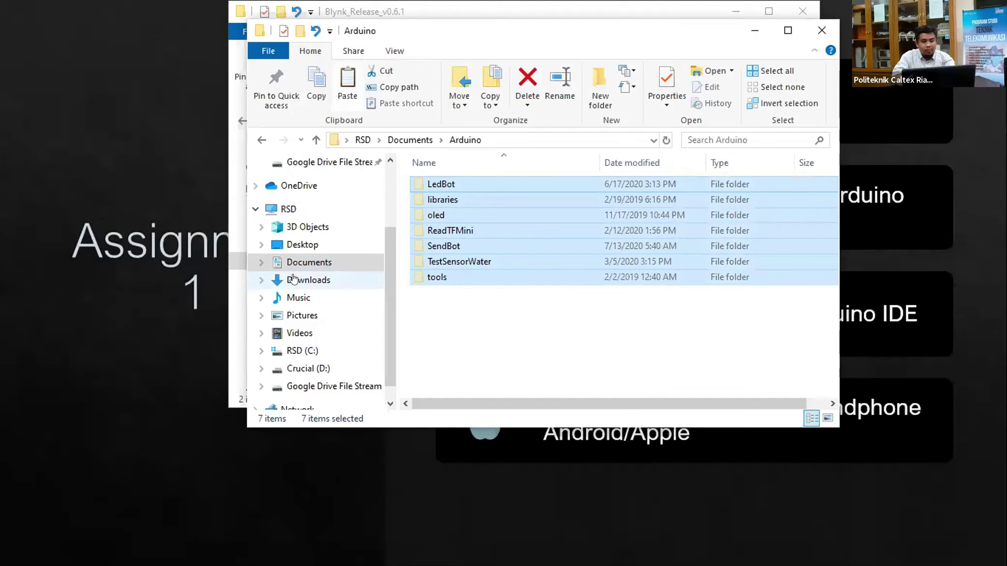
click(310, 246)
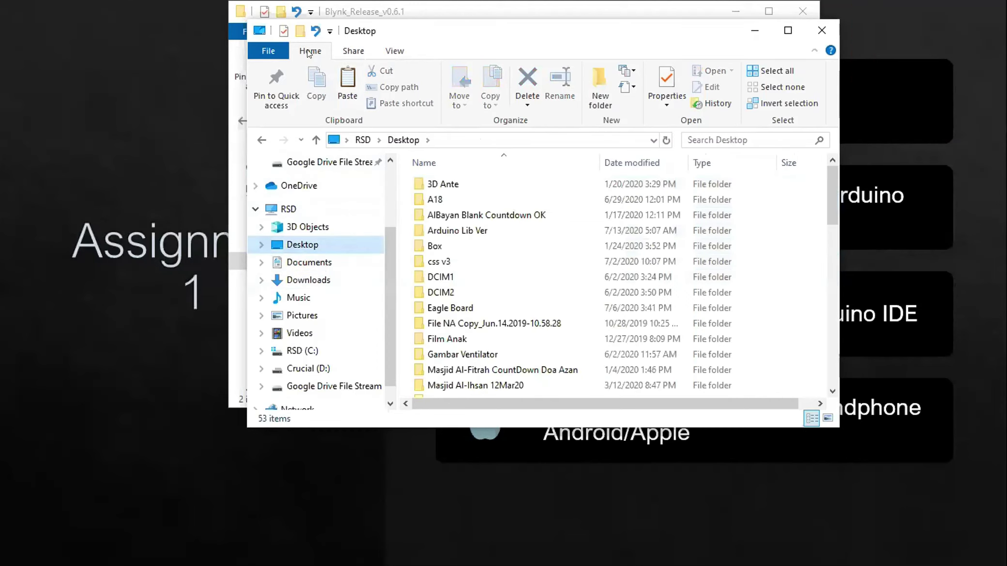
click(300, 31)
text(NN)
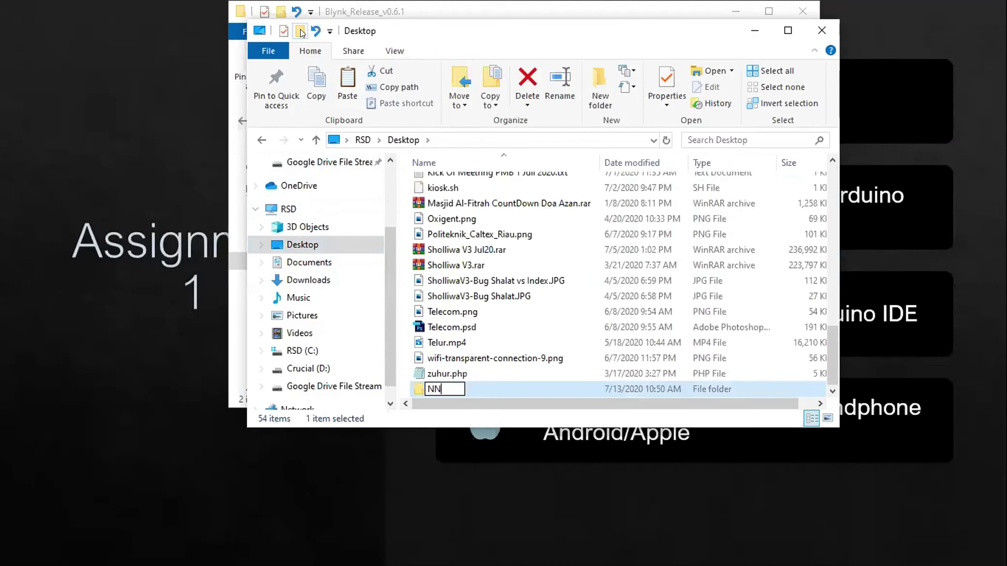
key(Return)
key(Return)
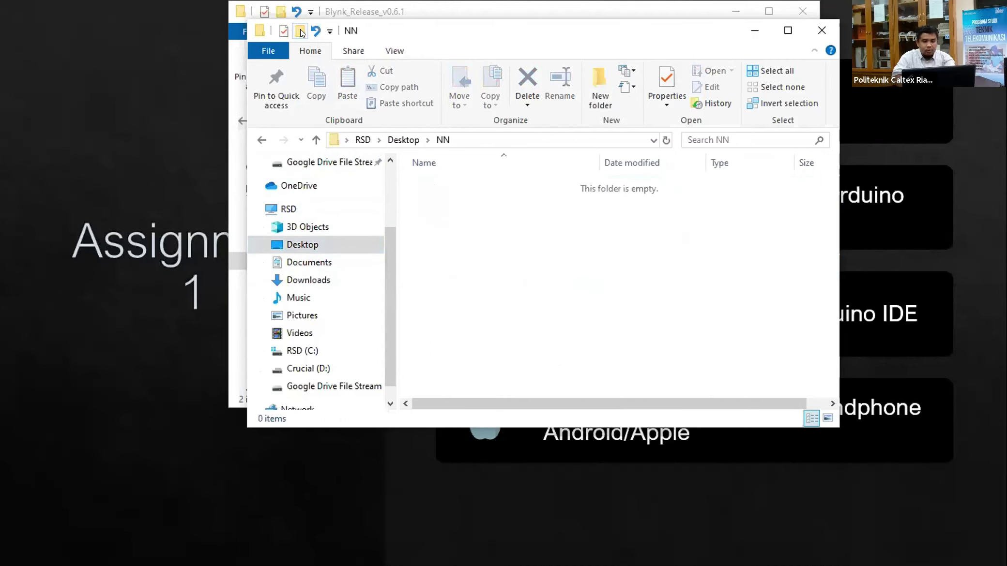
key(ctrl+v)
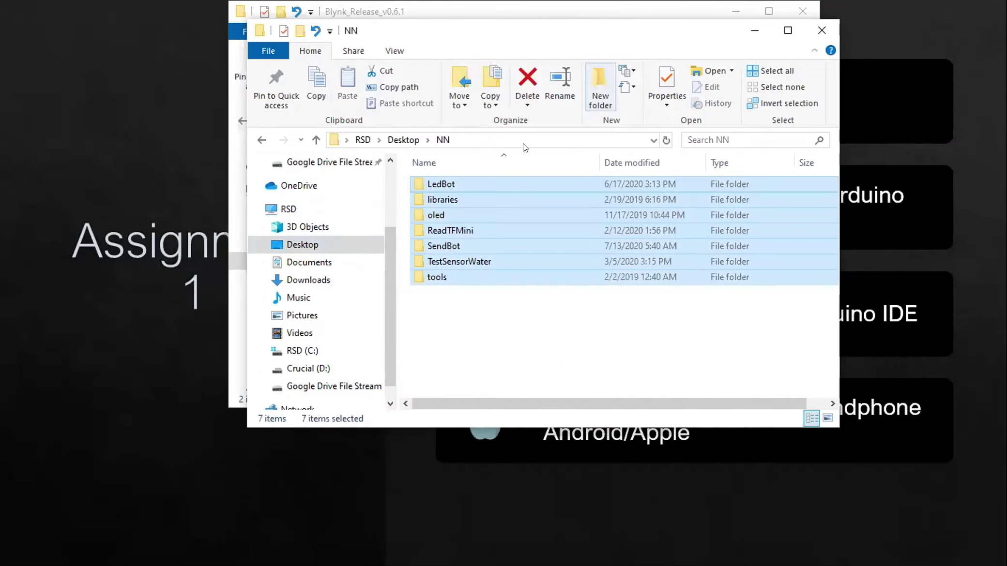
Check the Arduino folder in Documents and look through the rest of the Documents folder
click(324, 263)
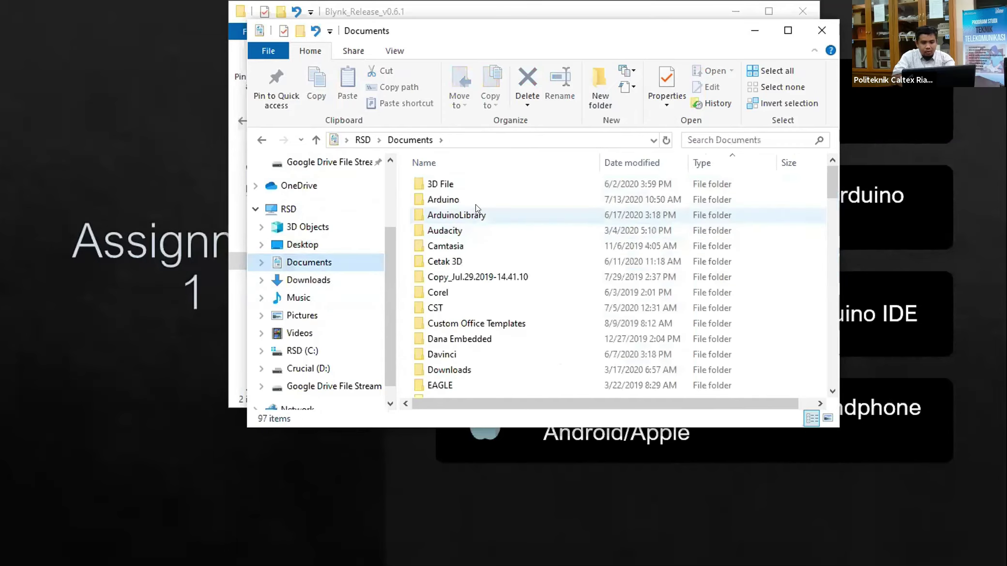
double_click(476, 200)
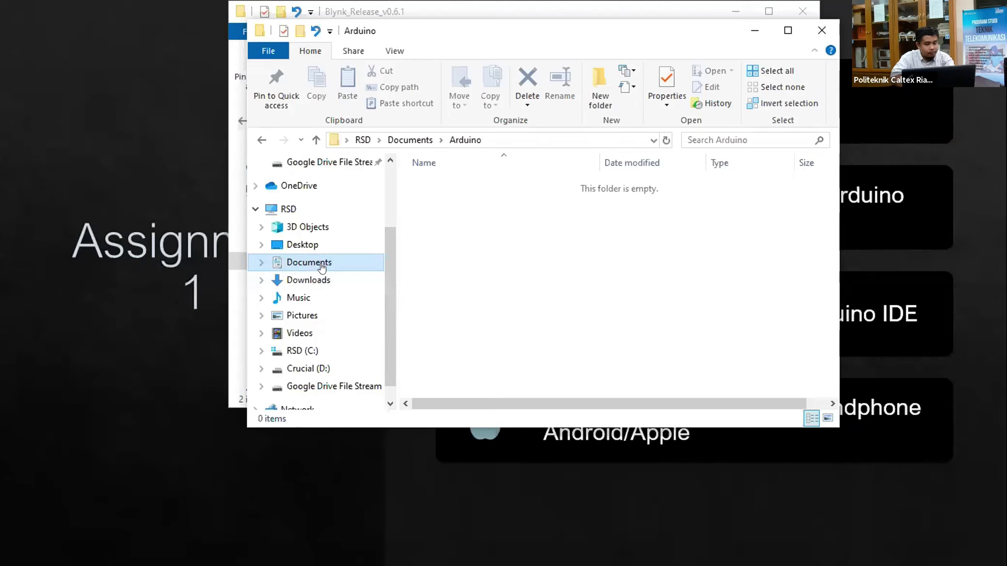
click(265, 137)
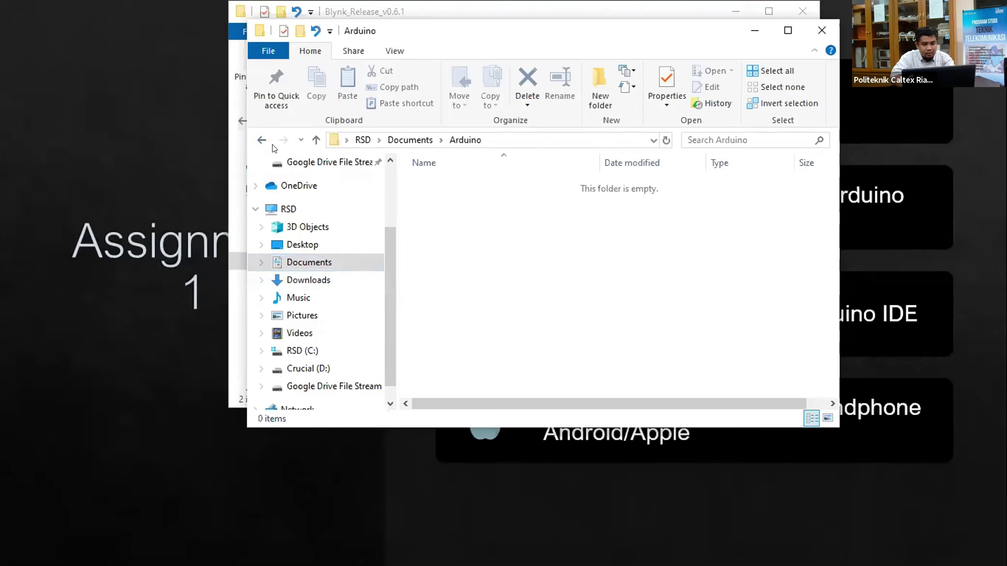
scroll(449, 241, down, 9)
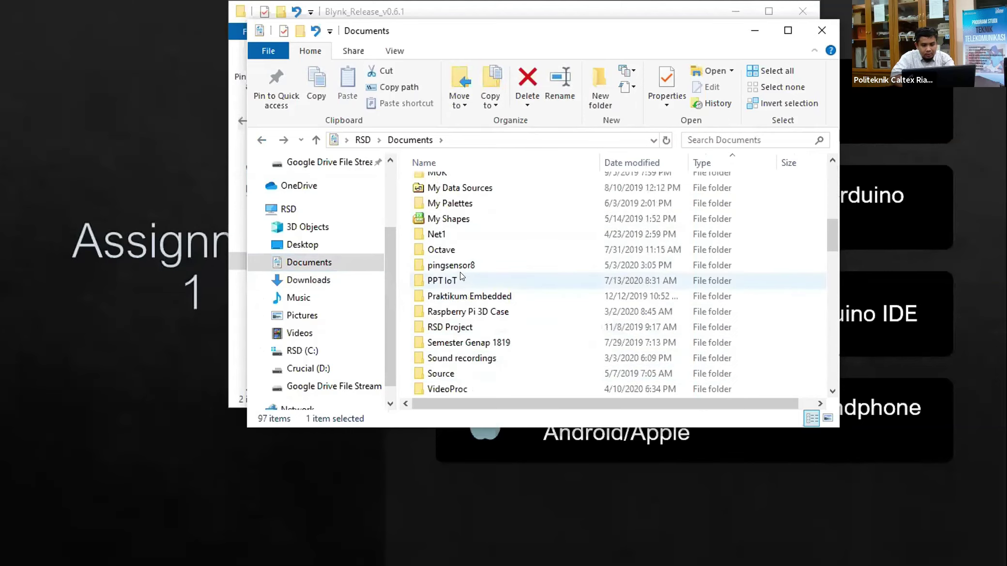
scroll(476, 359, down, 7)
scroll(476, 359, down, 10)
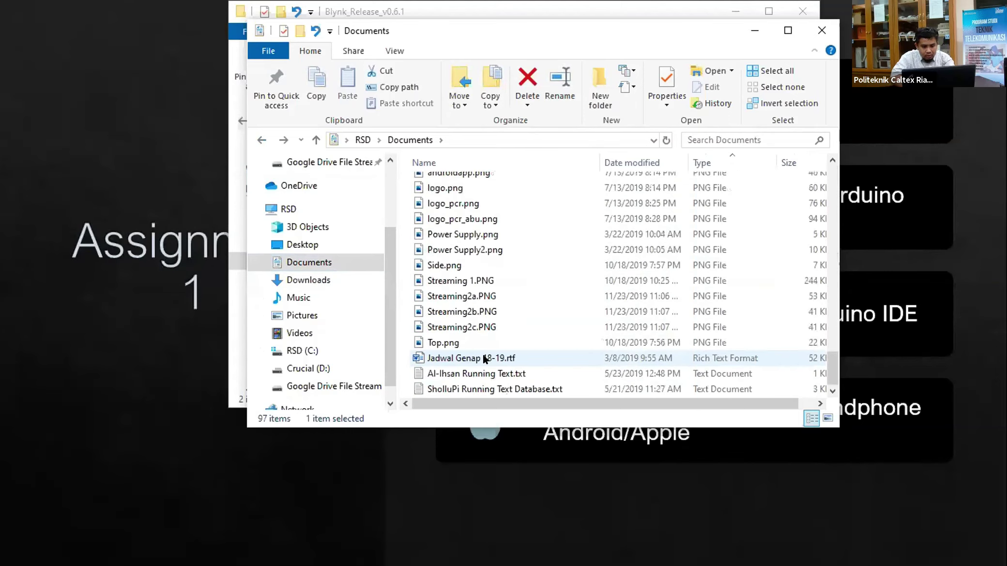
scroll(484, 347, up, 3)
scroll(484, 344, up, 20)
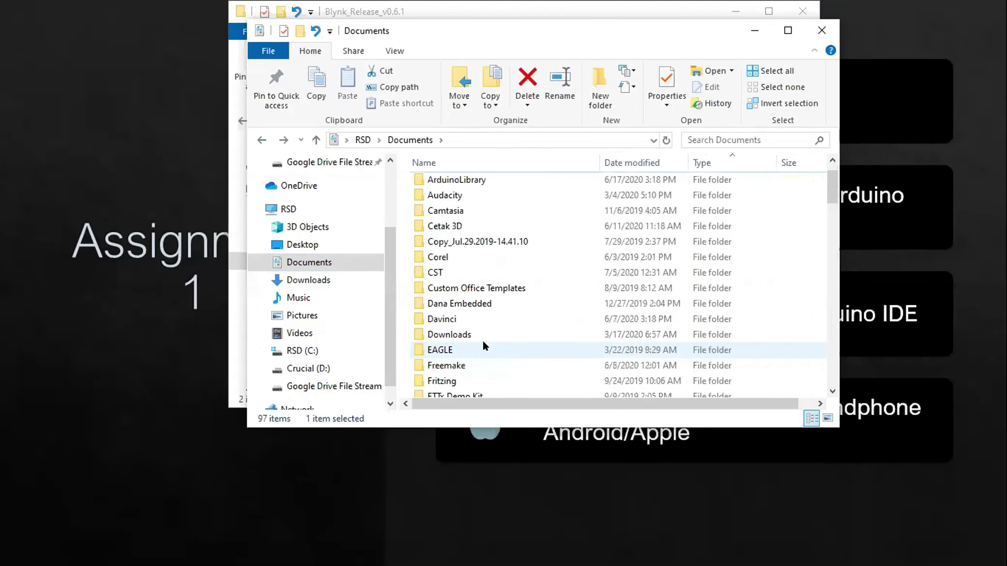
scroll(483, 339, down, 3)
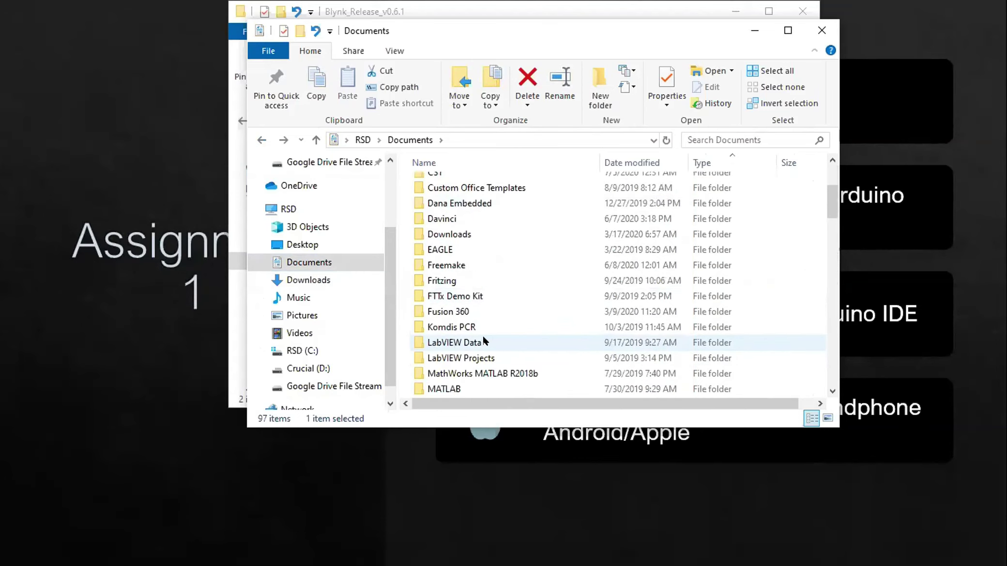
scroll(483, 339, down, 4)
scroll(483, 339, down, 3)
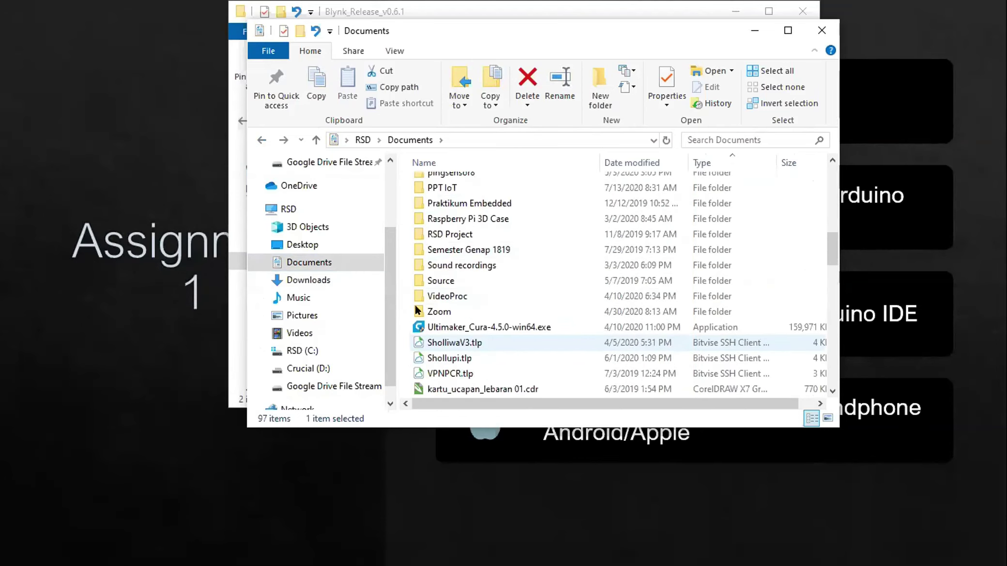
Glance through the Downloads folder and return to the Arduino folder in Documents
click(305, 280)
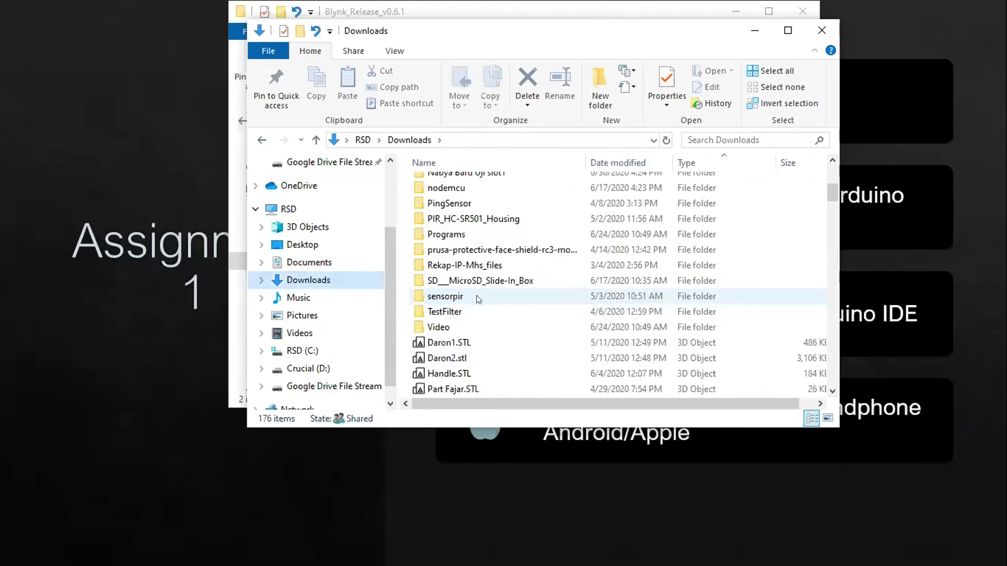
scroll(476, 304, down, 3)
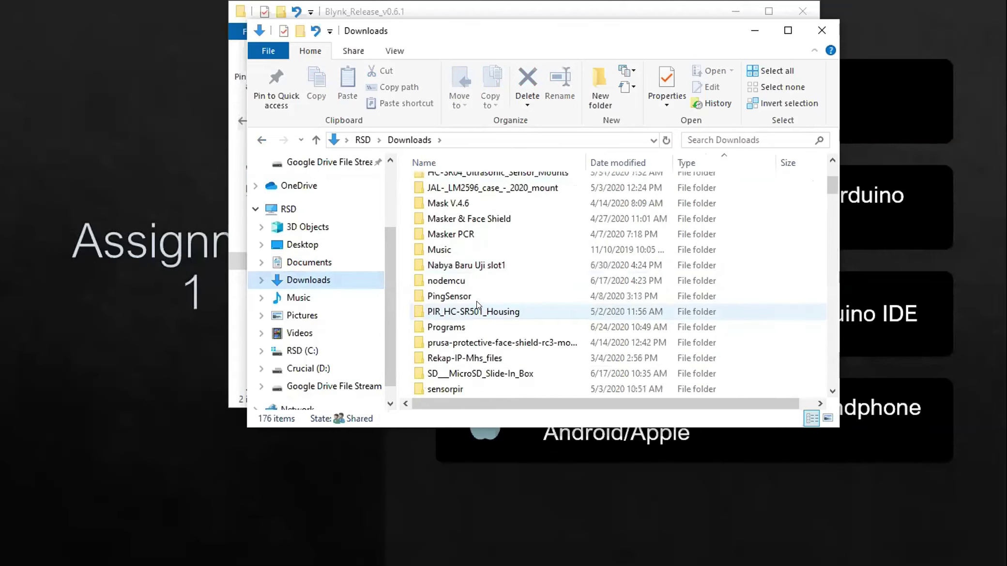
click(310, 262)
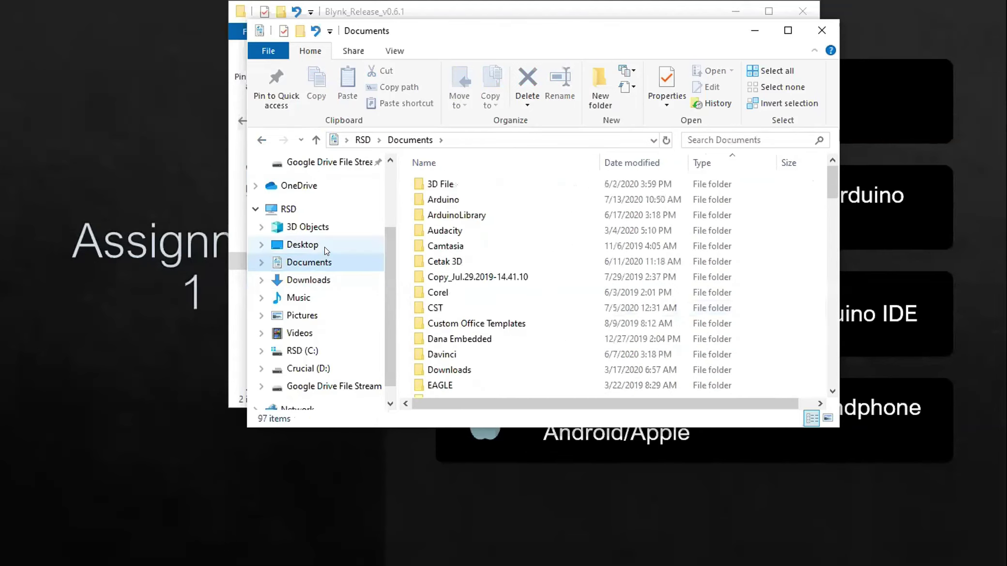
click(325, 246)
click(334, 265)
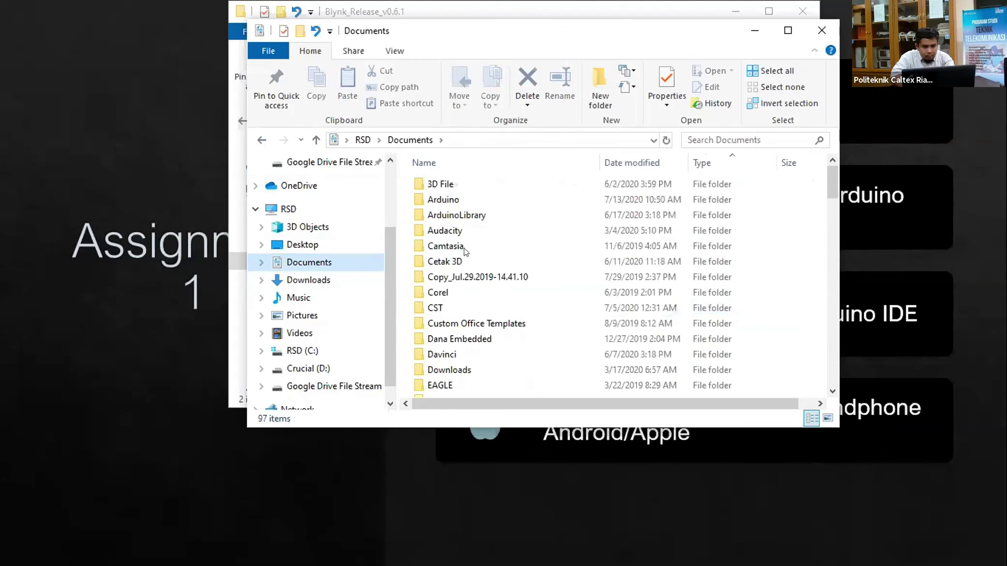
double_click(466, 199)
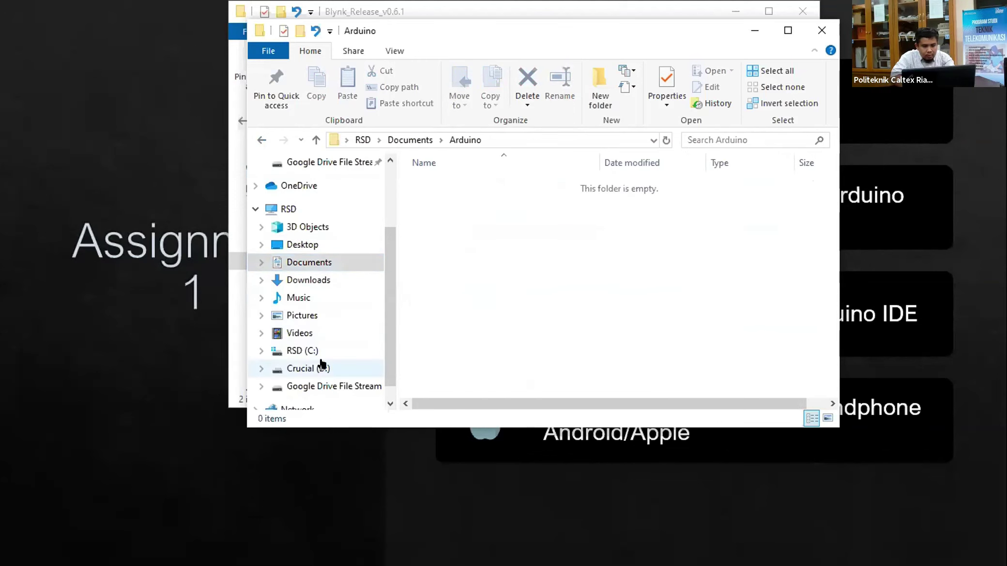
Copy the libraries and tools folders from the Blynk_Release_v0.6.1 folder in Downloads
click(323, 282)
scroll(519, 335, down, 10)
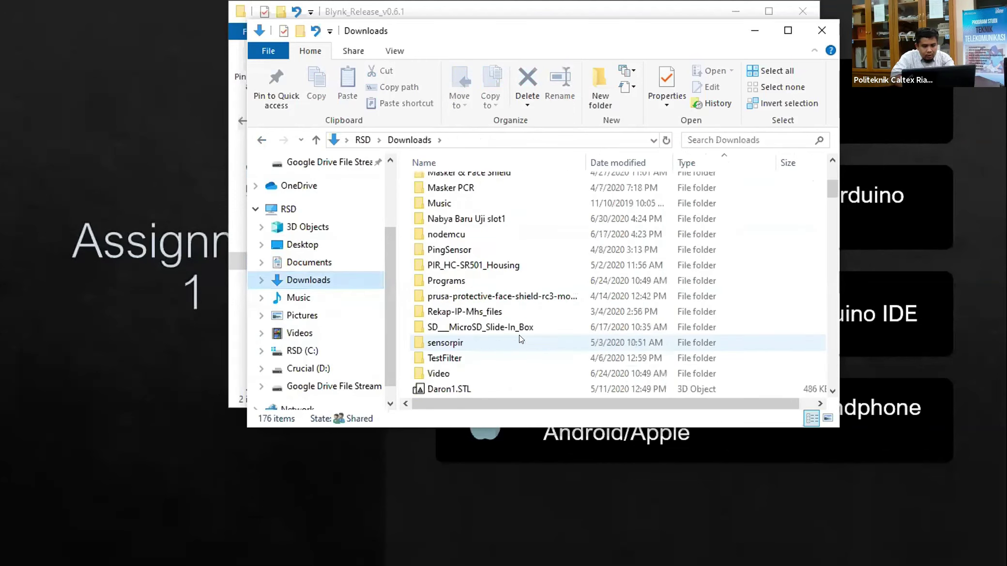
scroll(519, 334, up, 5)
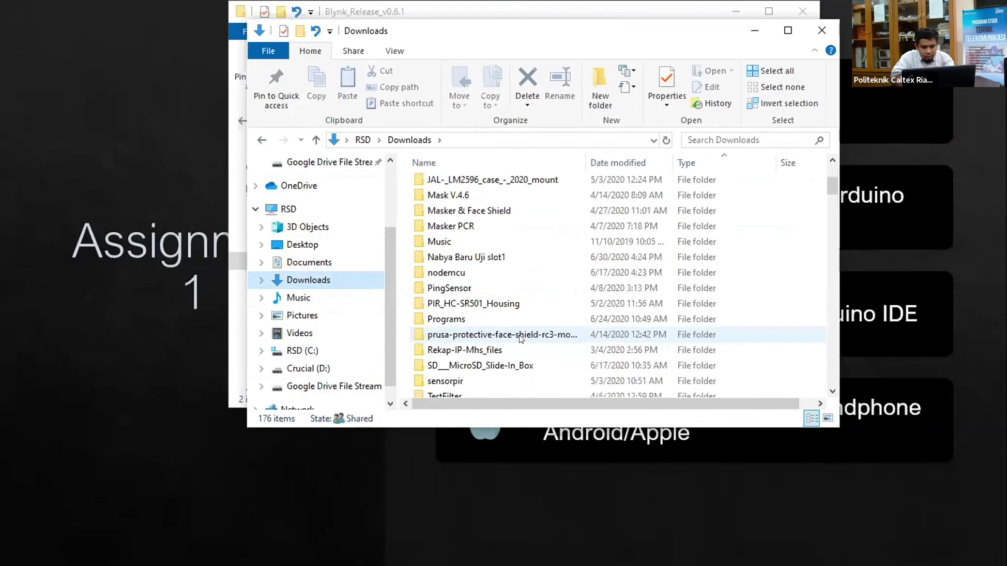
scroll(519, 335, down, 2)
scroll(519, 335, up, 3)
scroll(519, 335, up, 2)
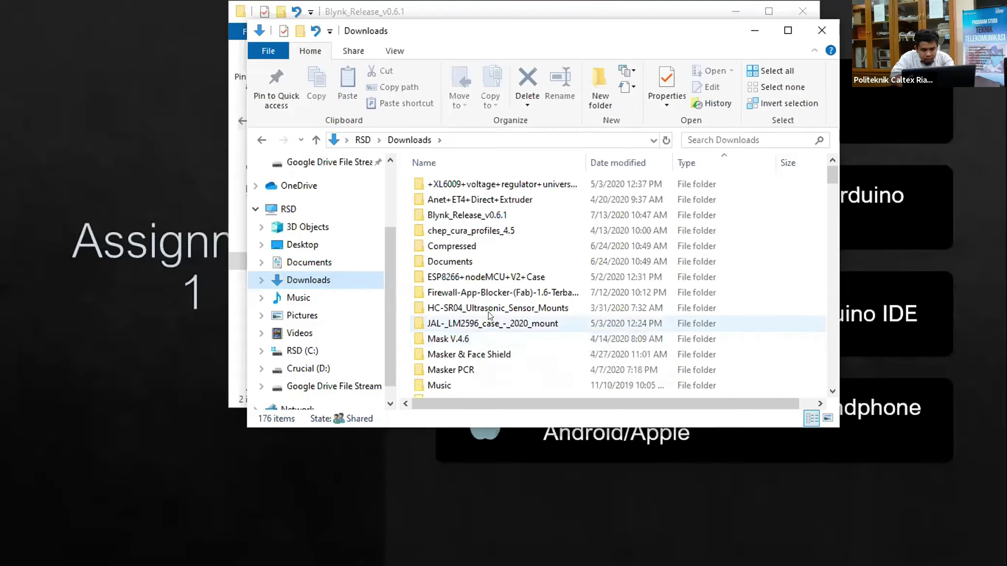
click(472, 213)
double_click(472, 213)
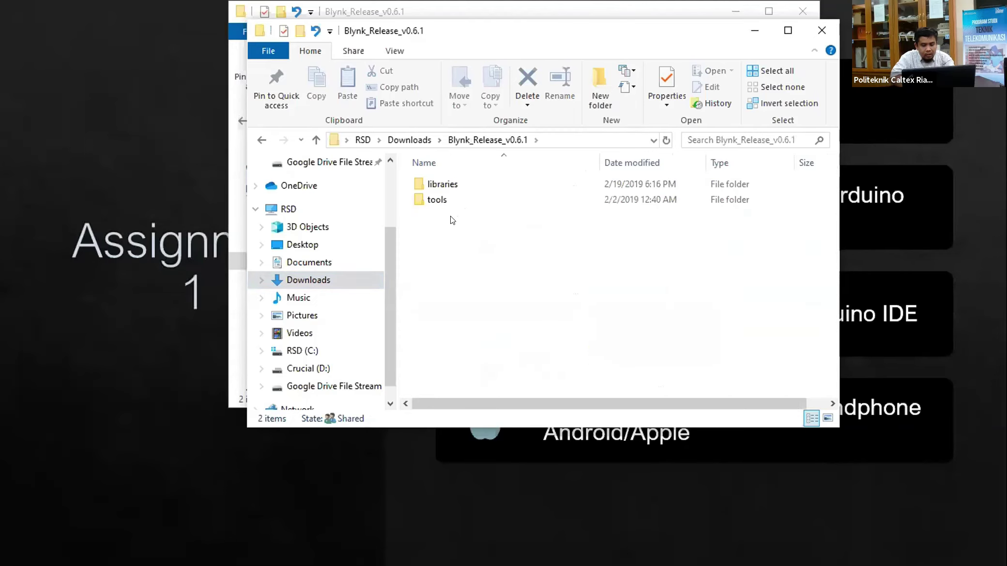
drag(440, 234, 430, 180)
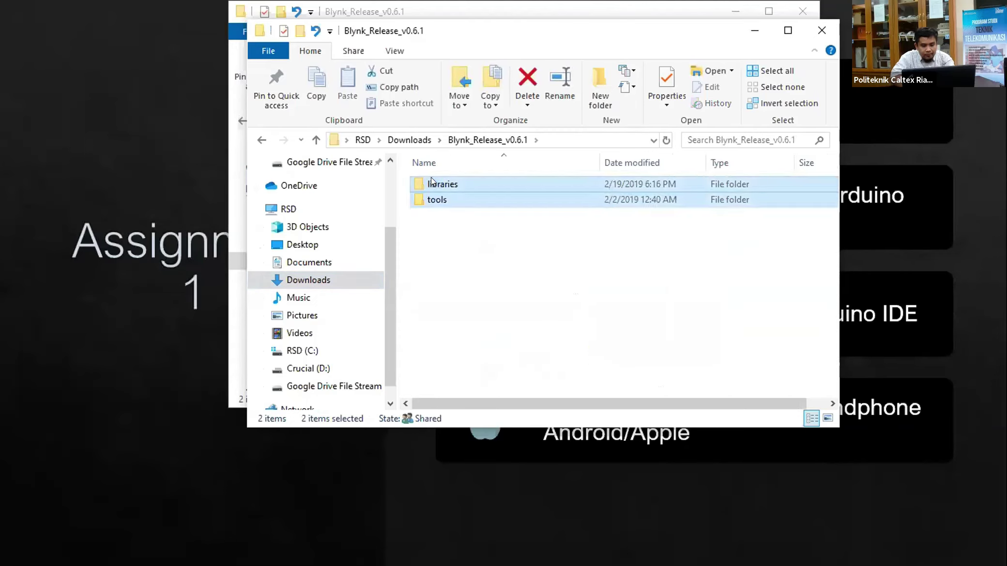
right_click(431, 180)
click(490, 406)
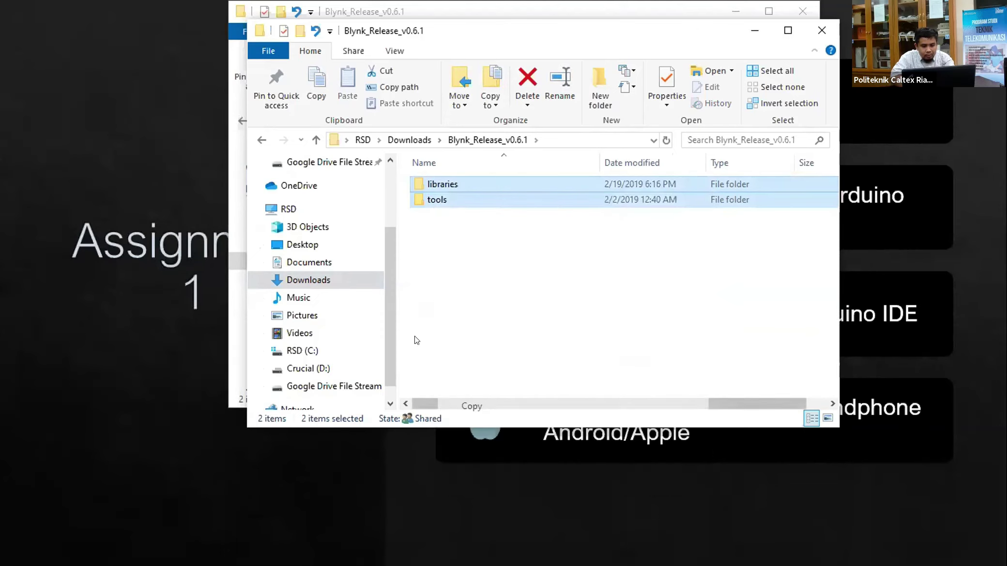
Paste the copied libraries and tools folders into the empty Arduino folder in Documents and close that folder window
click(300, 262)
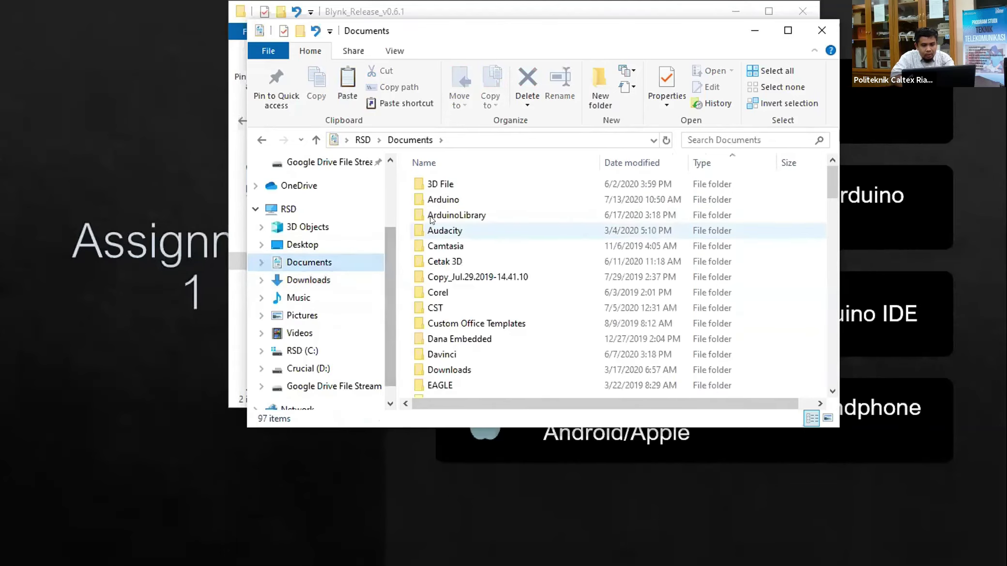
double_click(439, 199)
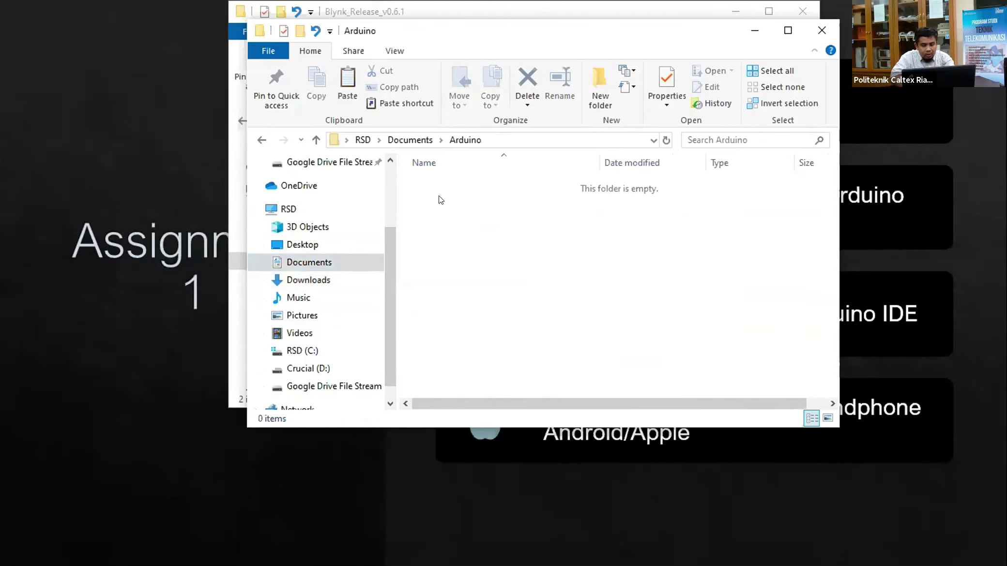
right_click(441, 217)
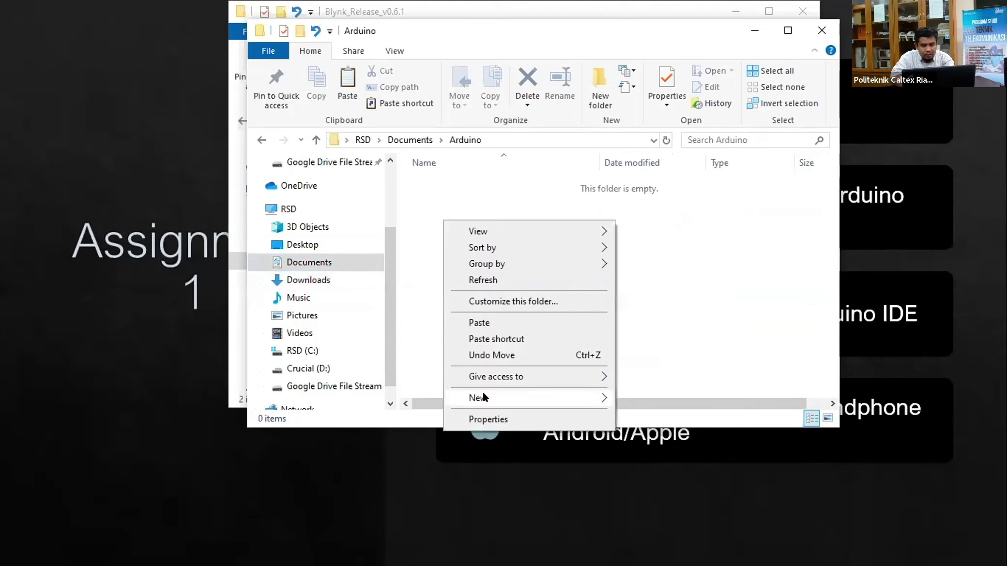
click(483, 322)
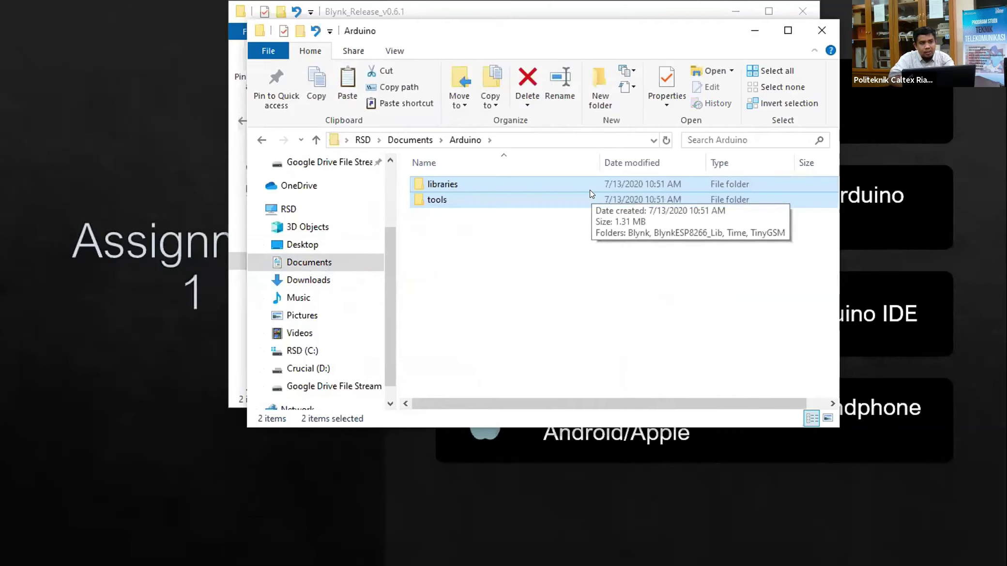
click(478, 229)
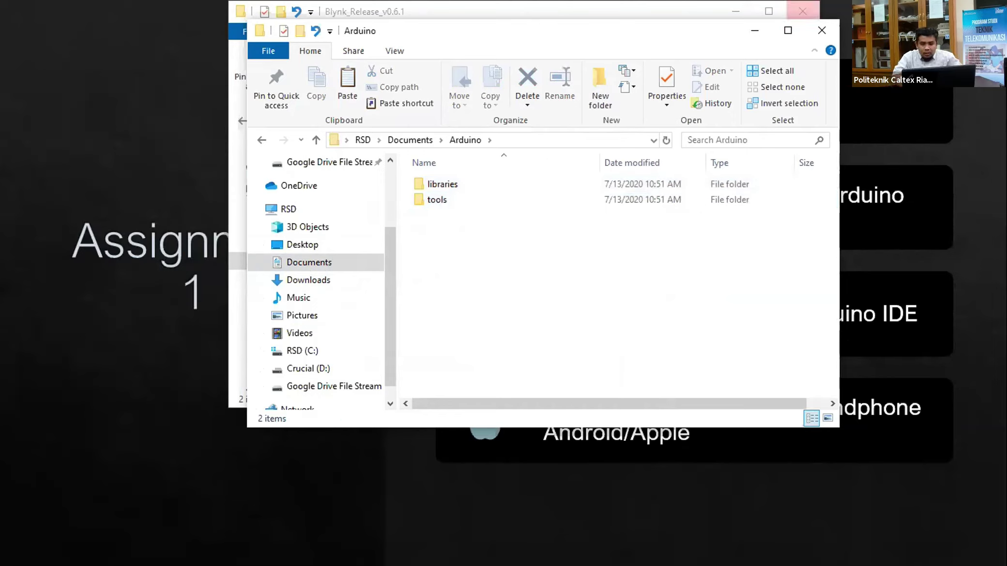
click(830, 32)
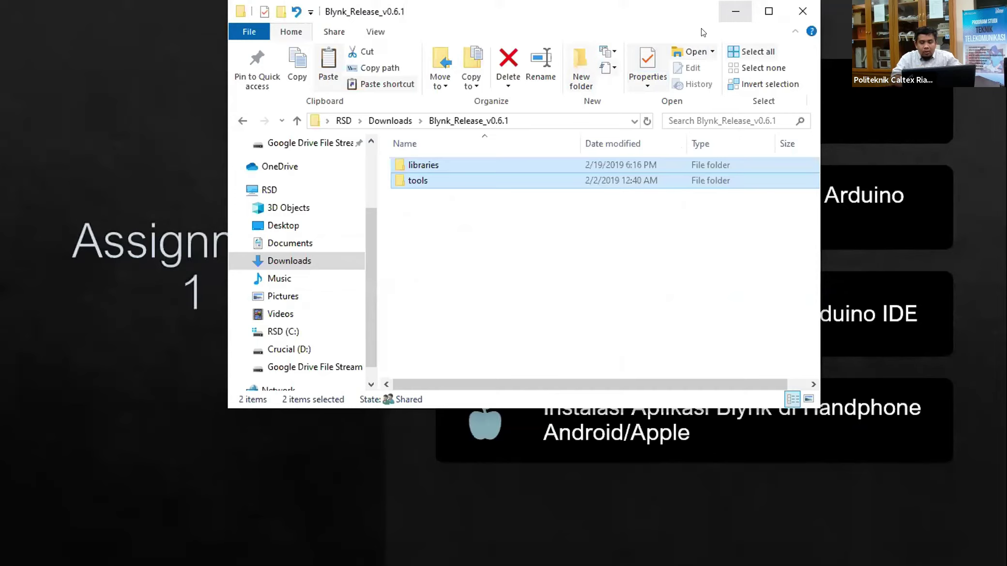
key(super)
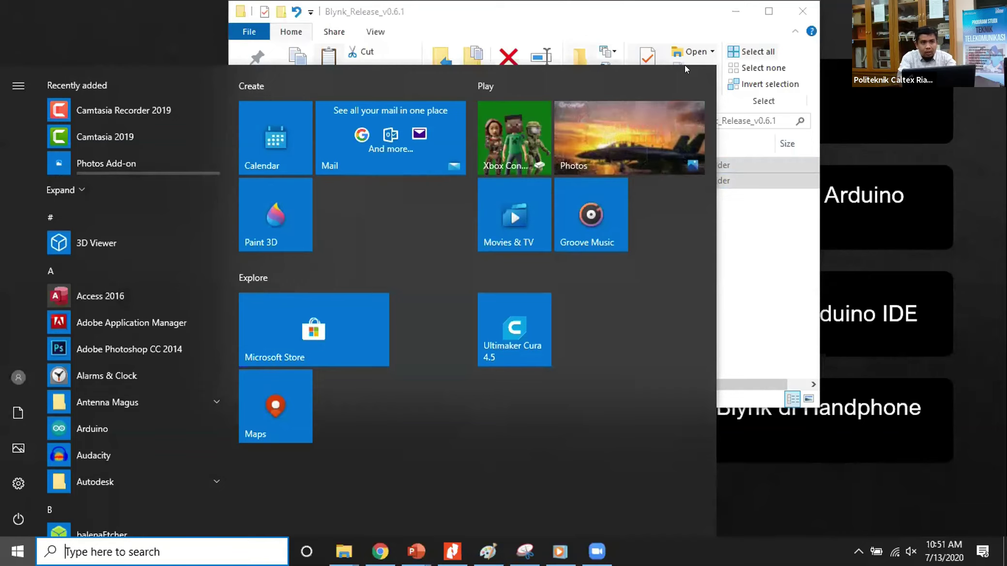
text(ar)
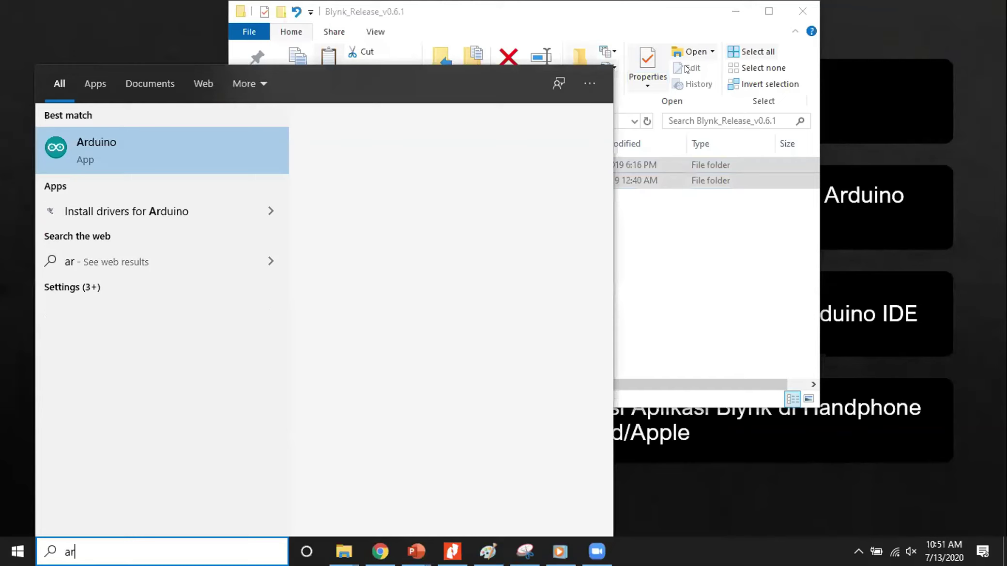
key(Return)
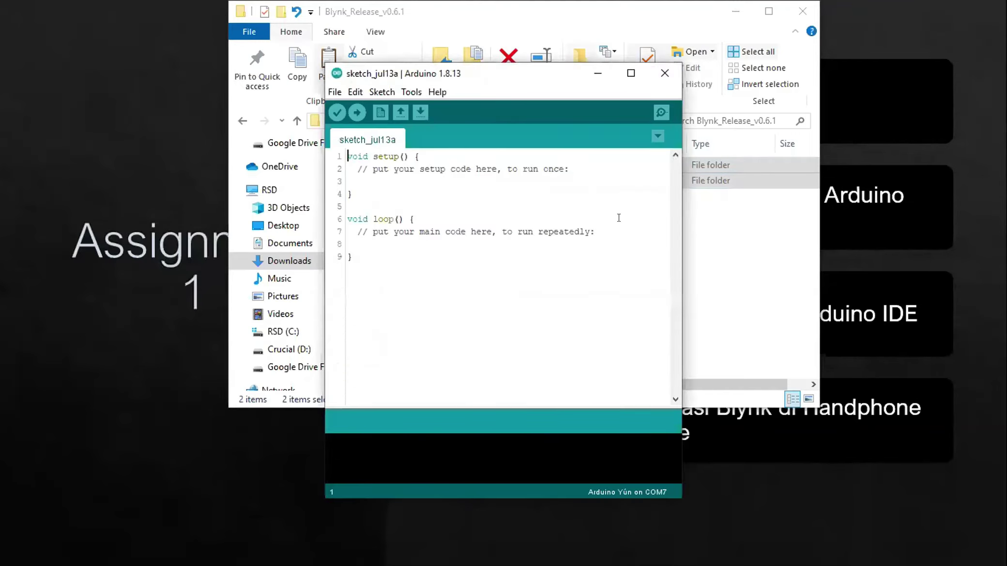
click(675, 73)
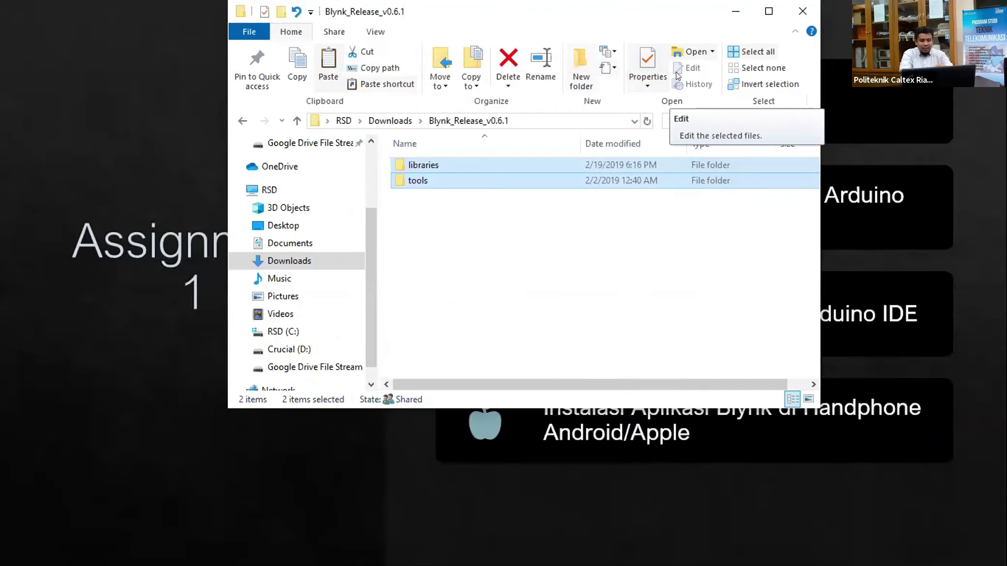
Switch to the Arduino IDE by launching it from a system search for "ard" and maximize its window
key(super)
text(ard)
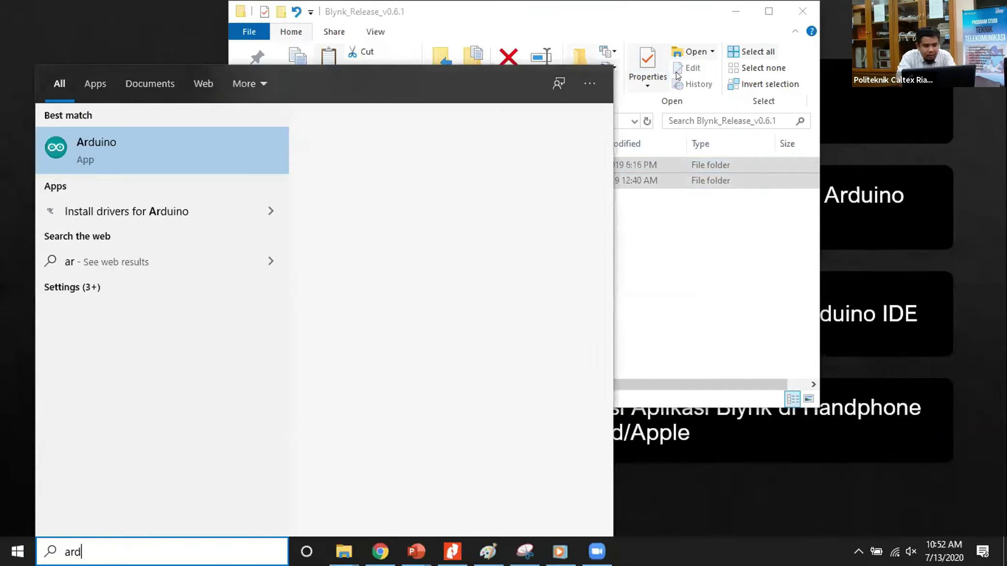
key(Return)
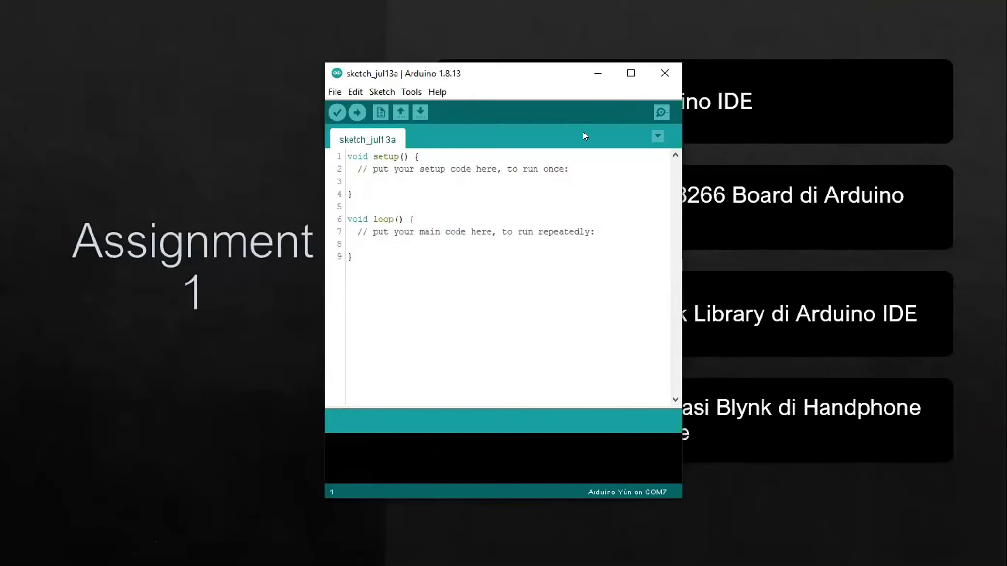
click(630, 73)
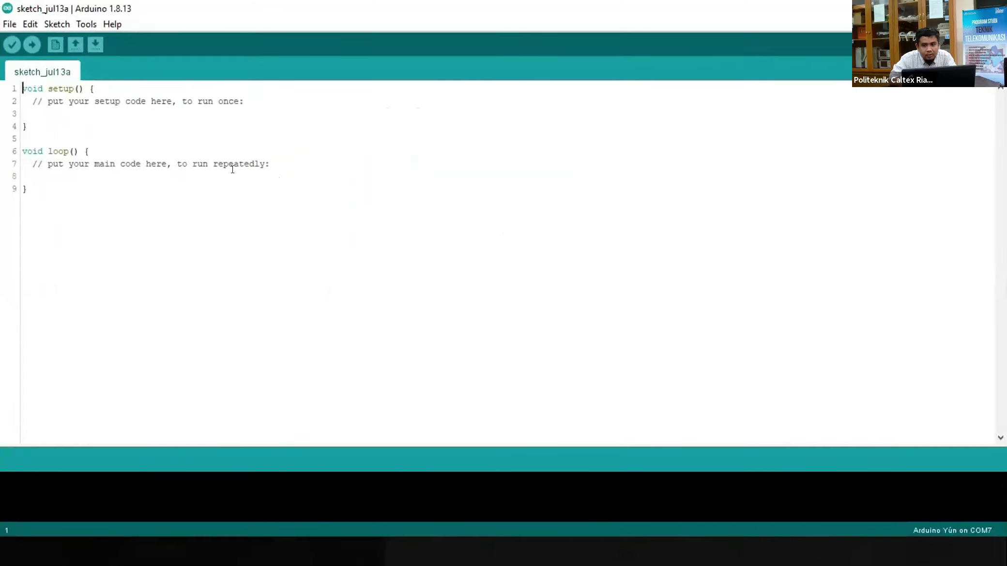
Examine the libraries that can be included in the sketch, down to the contributed libraries, for the Blynk entries
click(48, 24)
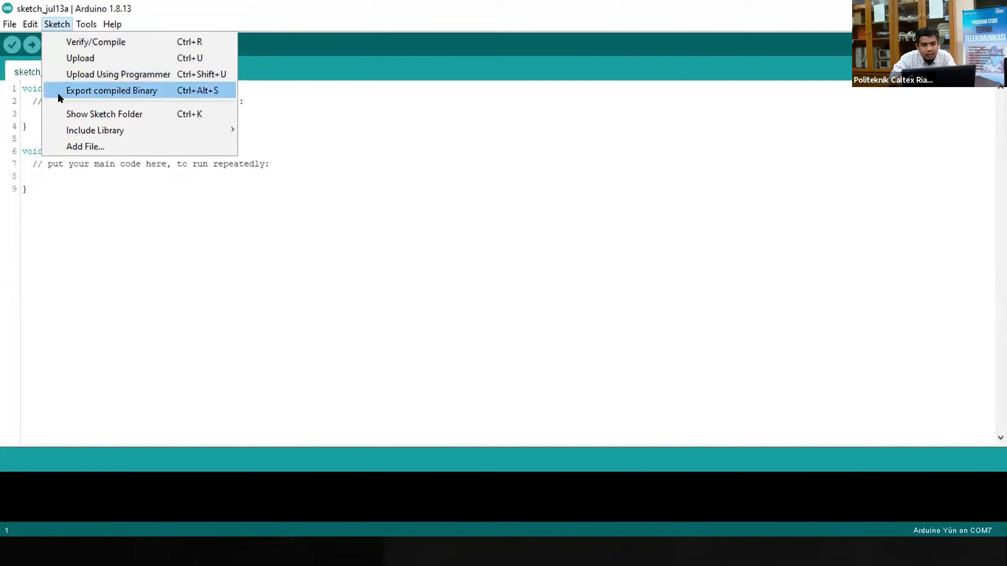
mouse_move(119, 131)
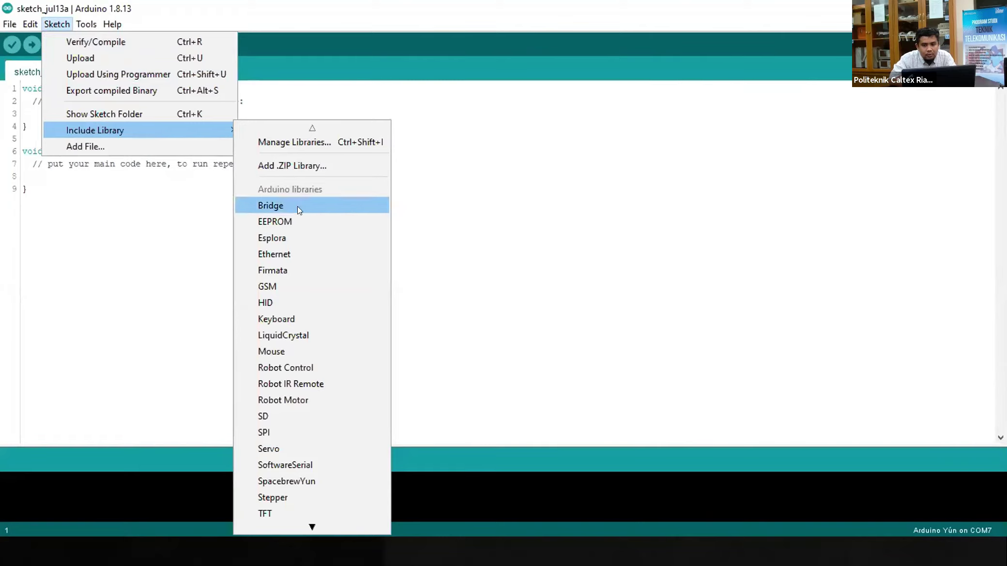
scroll(297, 206, down, 2)
scroll(297, 206, down, 5)
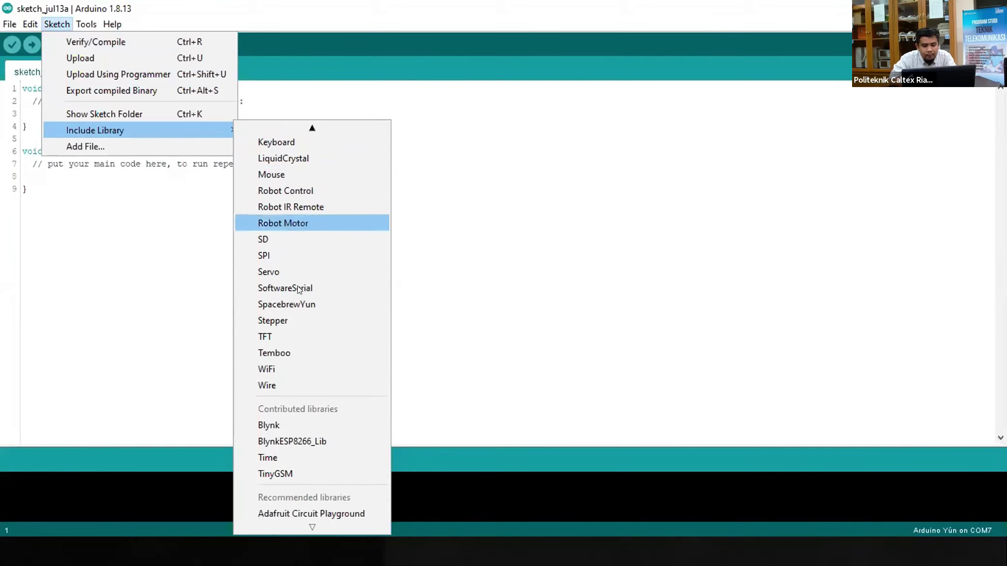